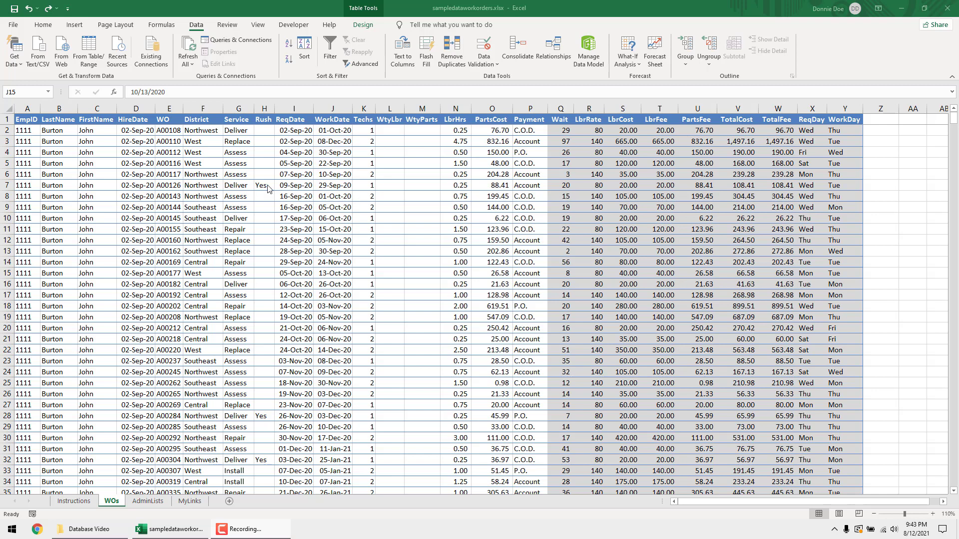
Step: Launch Microsoft Access while the sampledataworkorders.xlsx workbook stays open
{"action": "key", "text": "alt+Tab"}
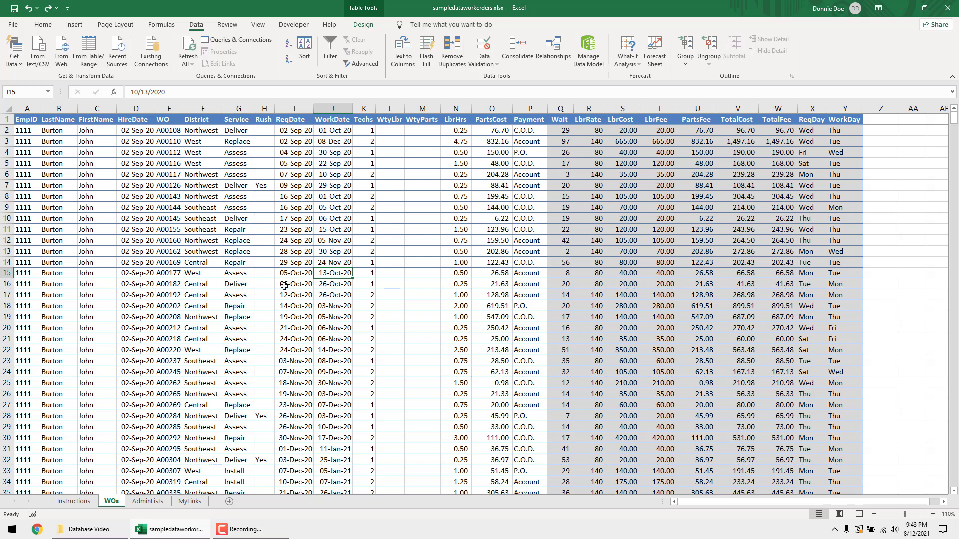
{"action": "left_click", "coordinate": [197, 232]}
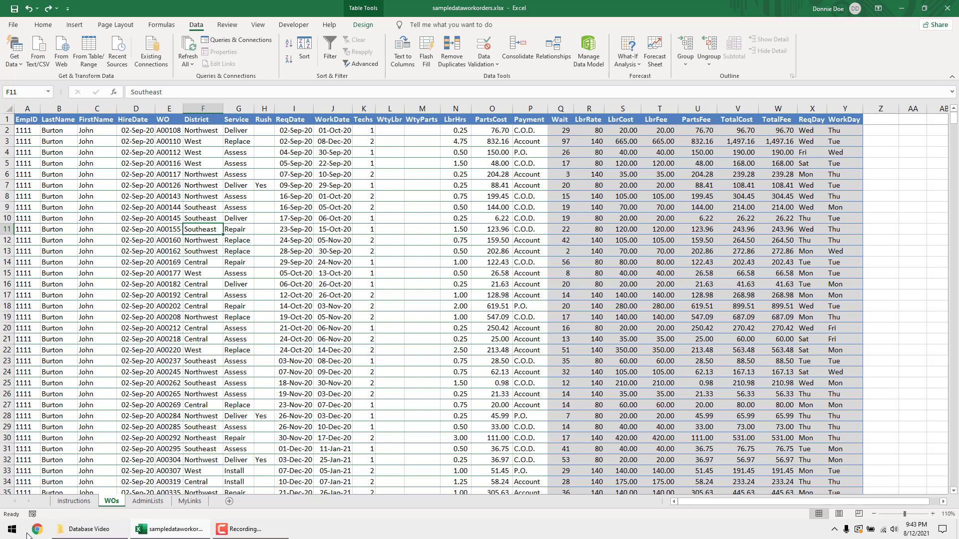
{"action": "left_click", "coordinate": [12, 529]}
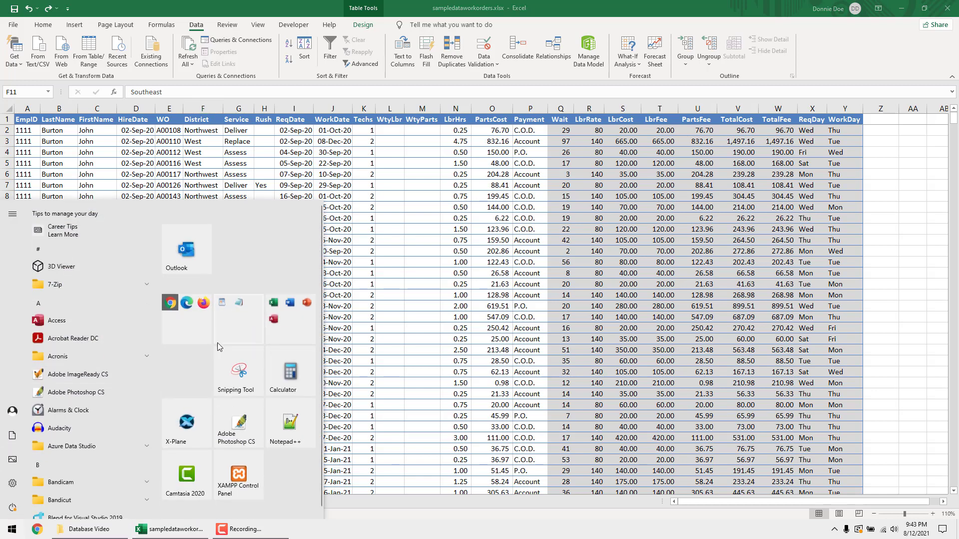
{"action": "left_click", "coordinate": [295, 319]}
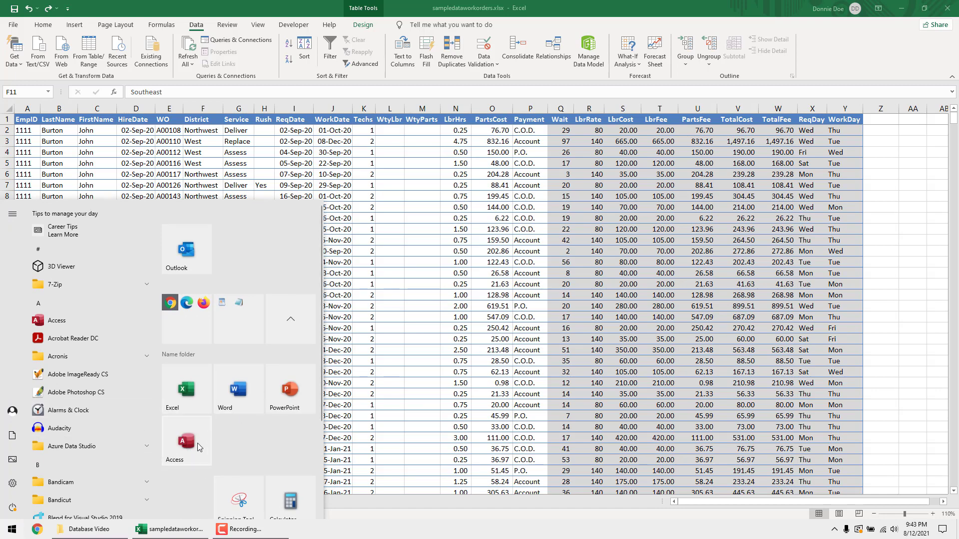
{"action": "left_click", "coordinate": [197, 443]}
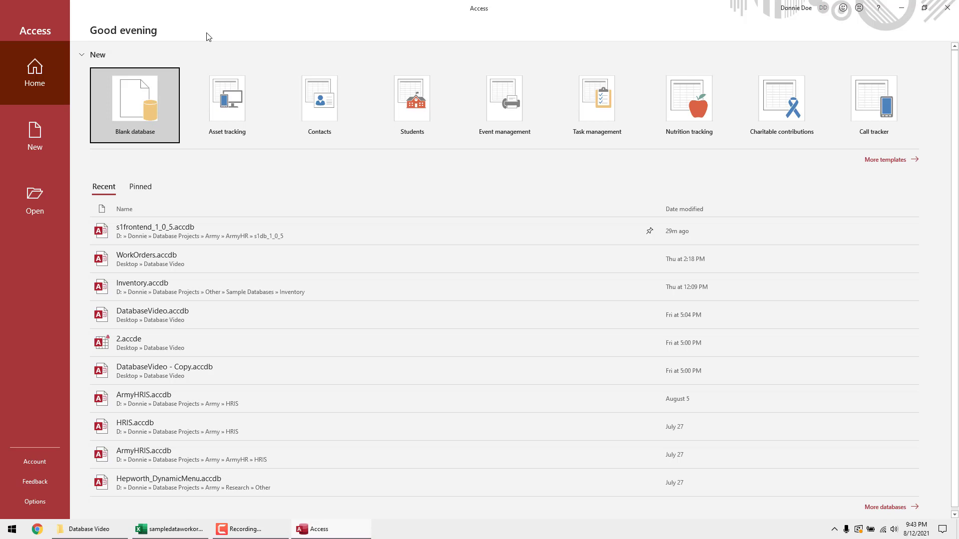
Step: Create a blank database named WorkOrders in the Database Video folder on the Desktop
{"action": "left_click", "coordinate": [137, 100]}
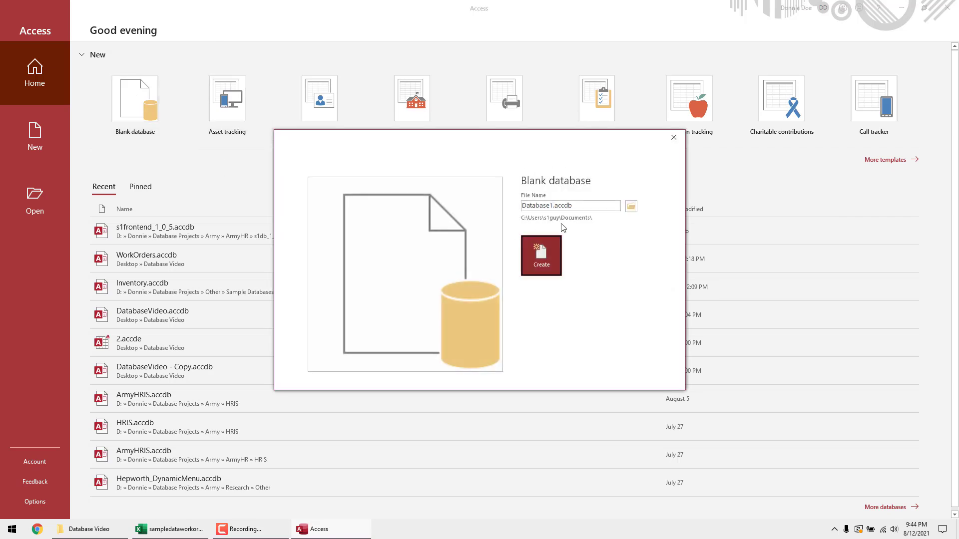
{"action": "left_click", "coordinate": [631, 206]}
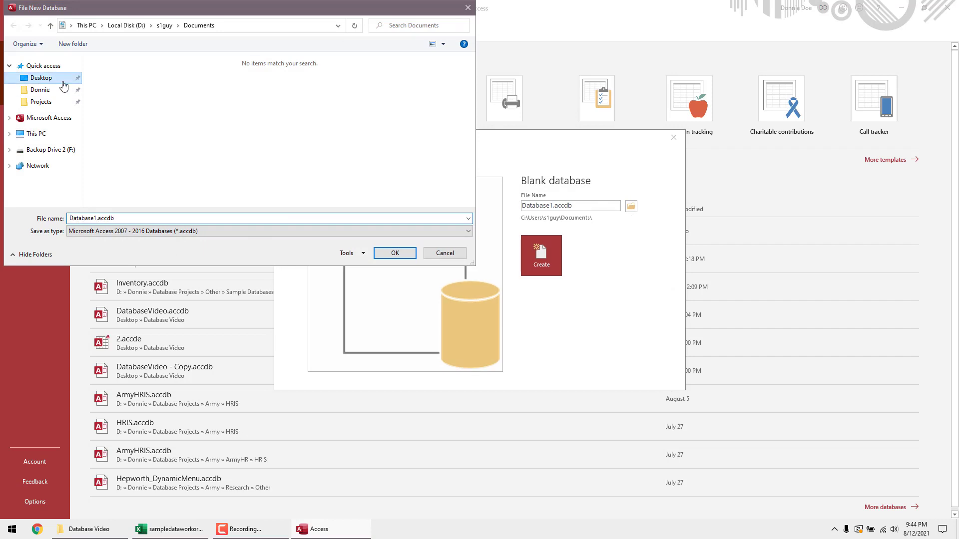
{"action": "left_click", "coordinate": [62, 81]}
{"action": "double_click", "coordinate": [117, 83]}
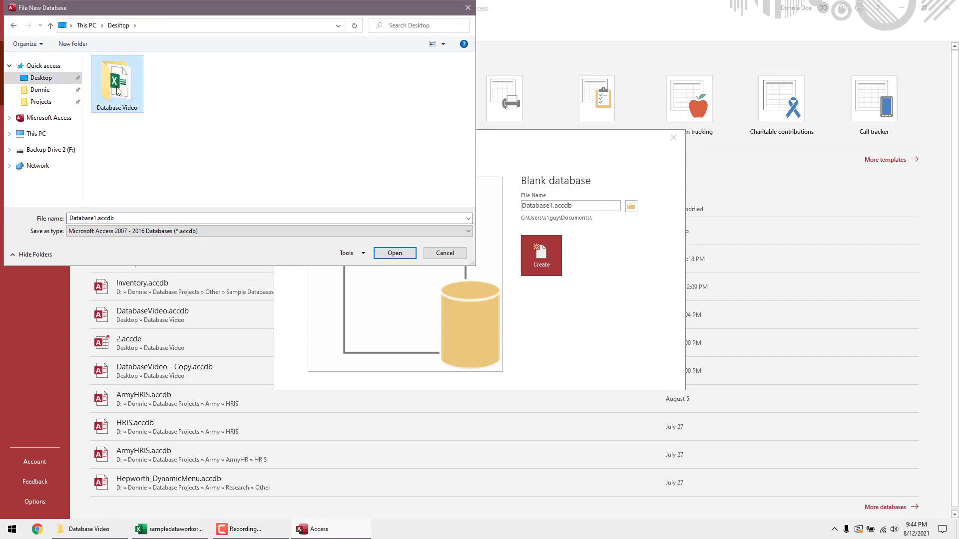
{"action": "left_click", "coordinate": [172, 220]}
{"action": "type", "text": "WorkOrders"}
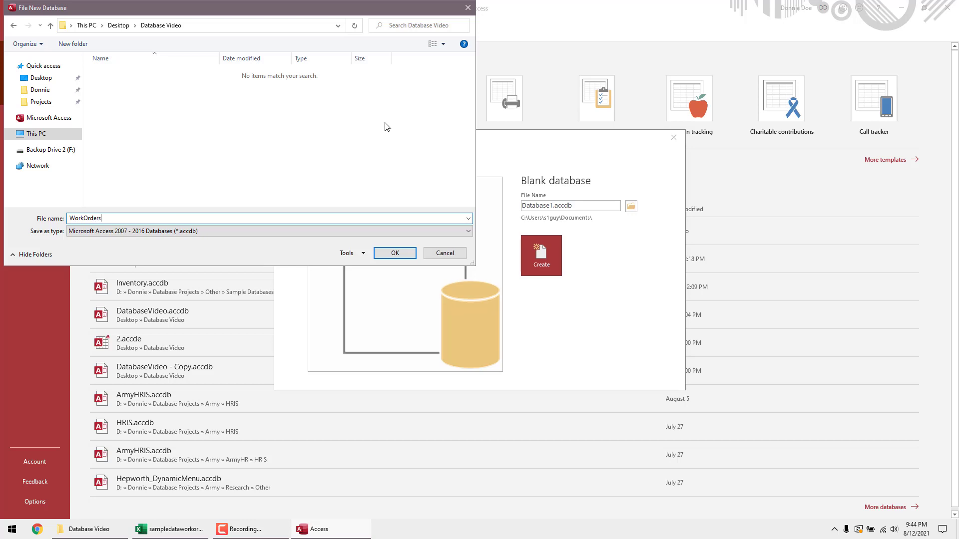
{"action": "left_click", "coordinate": [389, 253]}
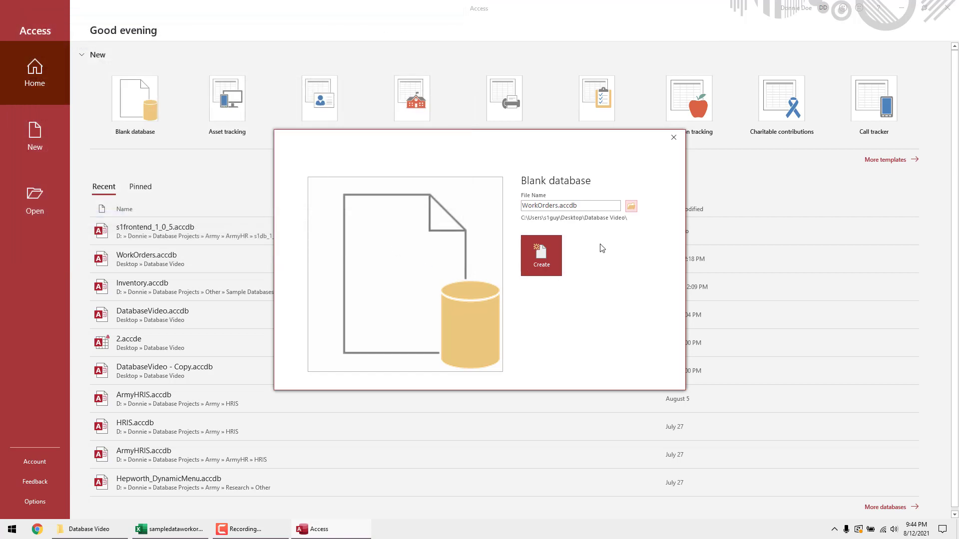
{"action": "left_click", "coordinate": [549, 259]}
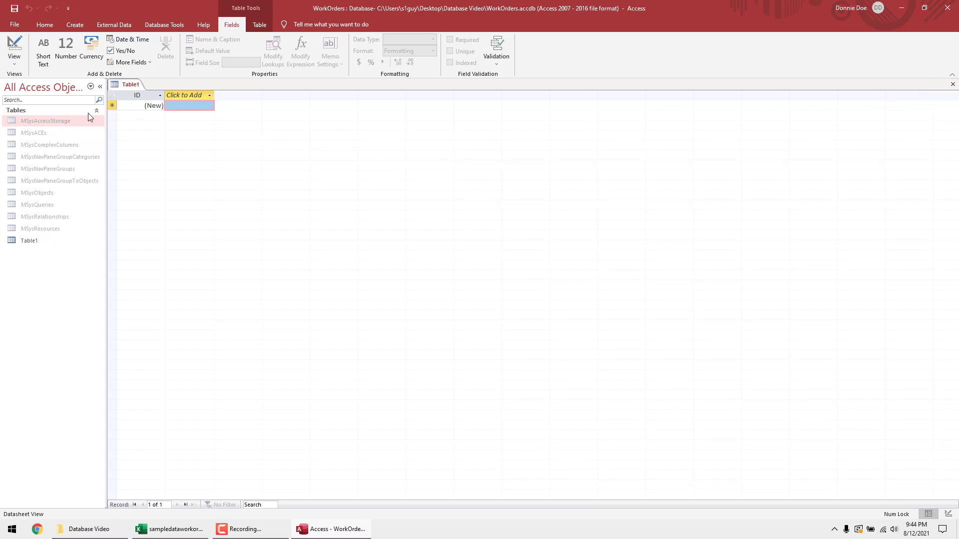
{"action": "left_click", "coordinate": [208, 95]}
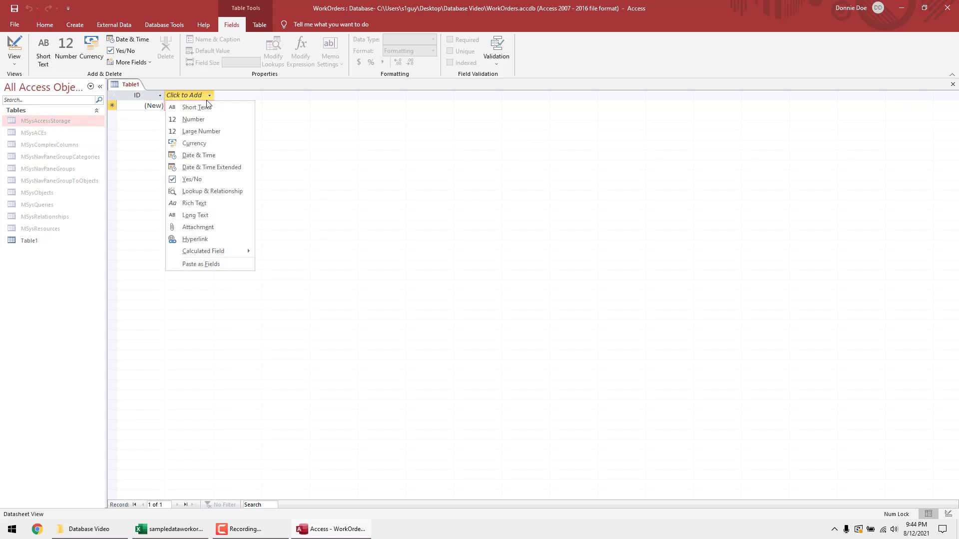
{"action": "left_click", "coordinate": [201, 107]}
{"action": "type", "text": "dsdsd"}
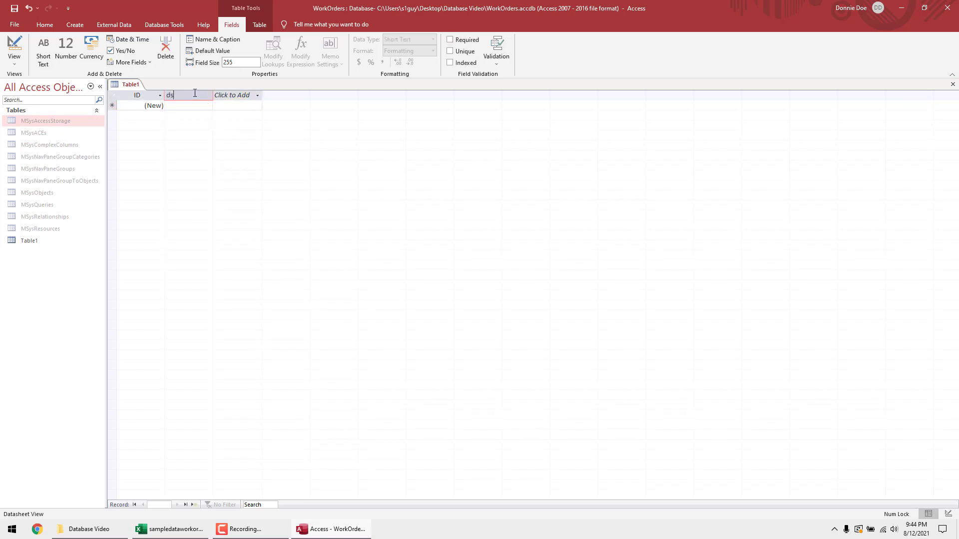
{"action": "left_click", "coordinate": [249, 96]}
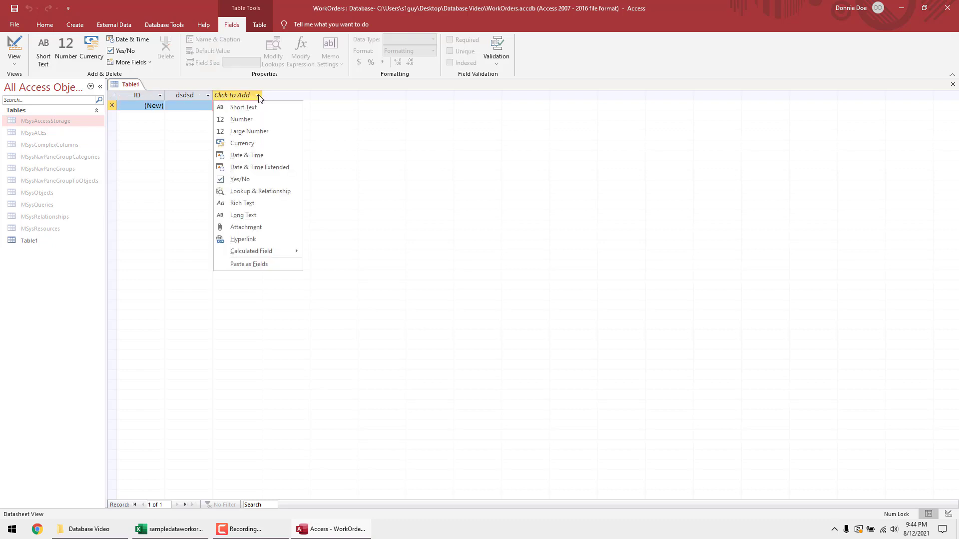
{"action": "left_click", "coordinate": [250, 114]}
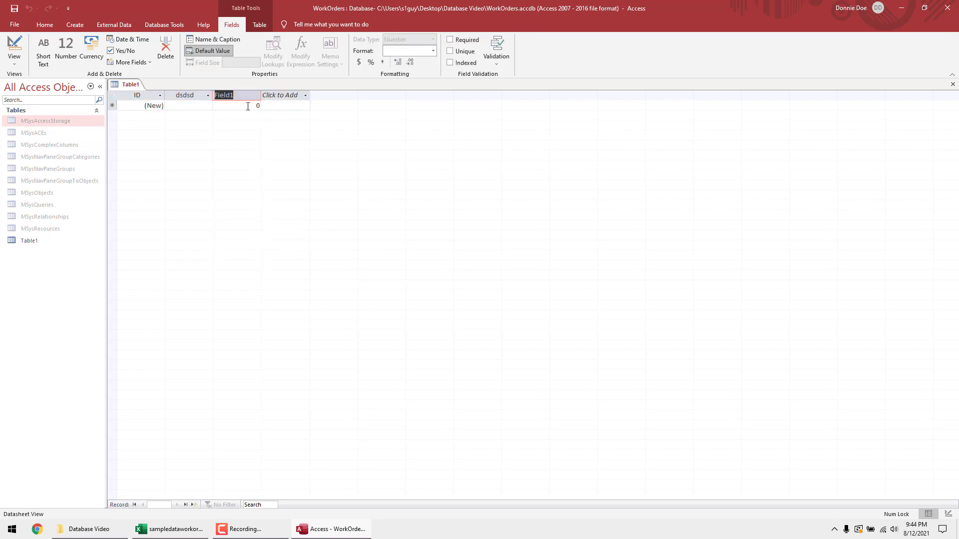
{"action": "left_click", "coordinate": [293, 96]}
{"action": "left_click", "coordinate": [282, 104]}
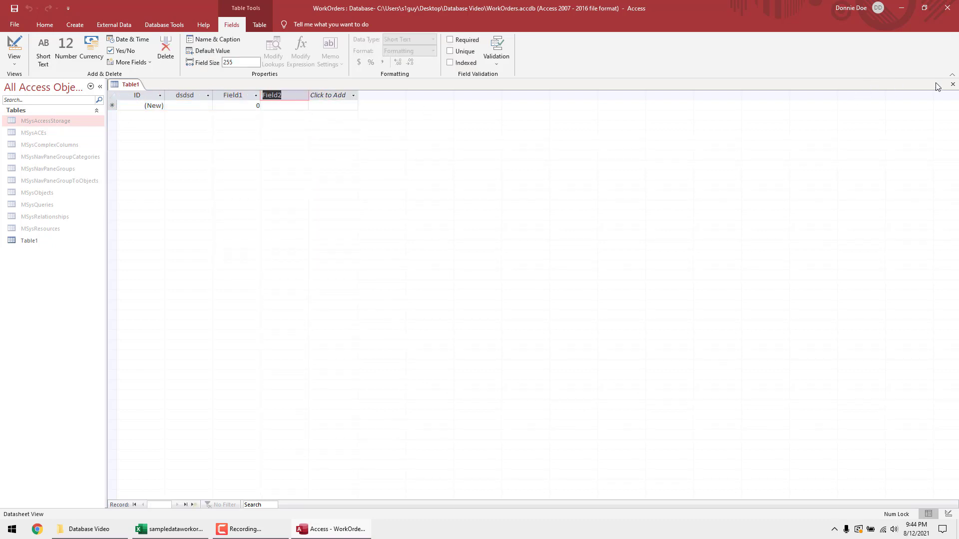
Step: Close the default Table1 without saving it
{"action": "left_click", "coordinate": [953, 84]}
{"action": "left_click", "coordinate": [482, 292]}
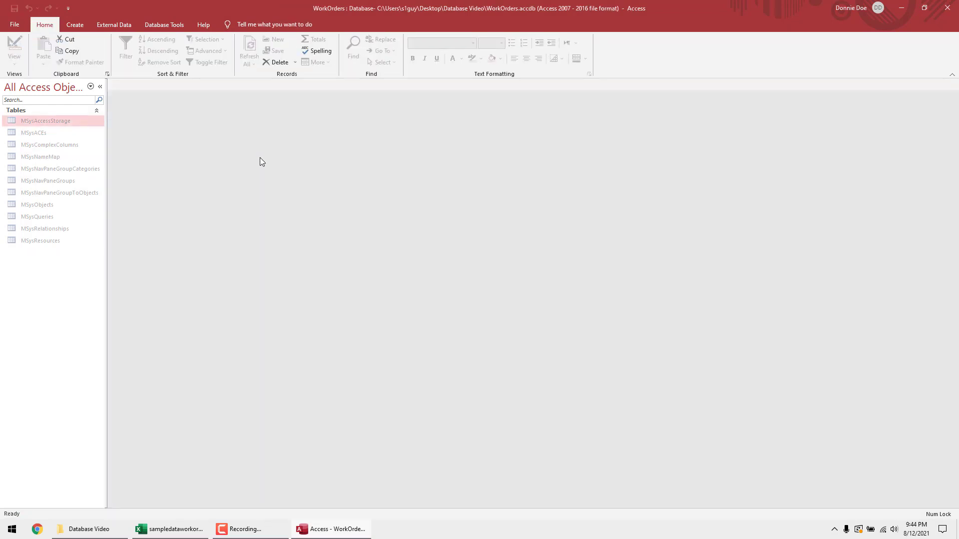
Step: Turn off the display of hidden objects and system objects in the Navigation Options
{"action": "right_click", "coordinate": [43, 84]}
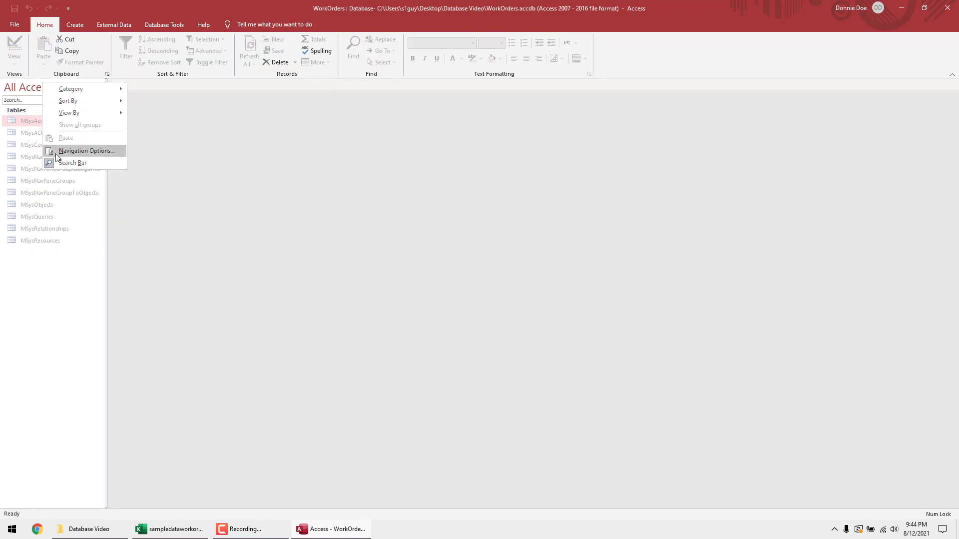
{"action": "left_click", "coordinate": [80, 150]}
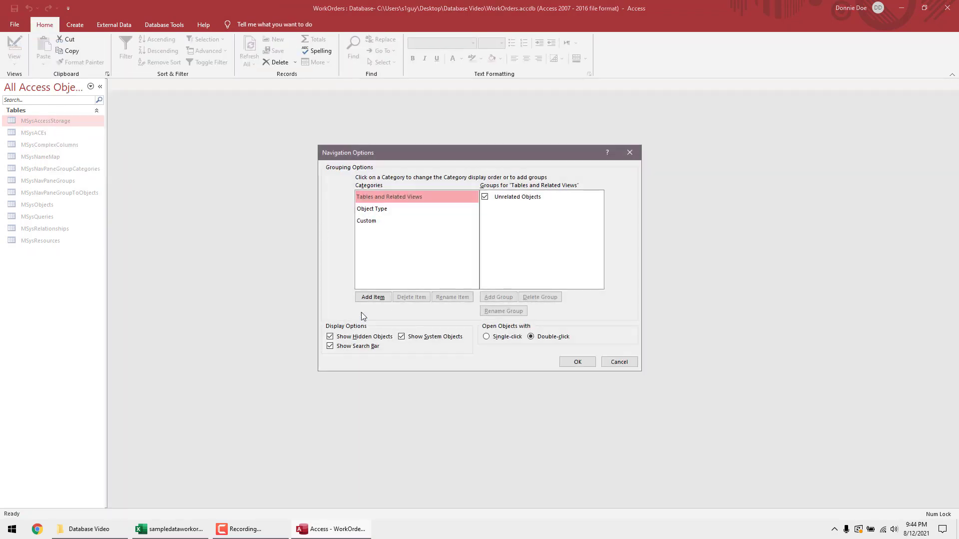
{"action": "left_click", "coordinate": [354, 339]}
{"action": "left_click", "coordinate": [423, 340]}
{"action": "left_click", "coordinate": [578, 362]}
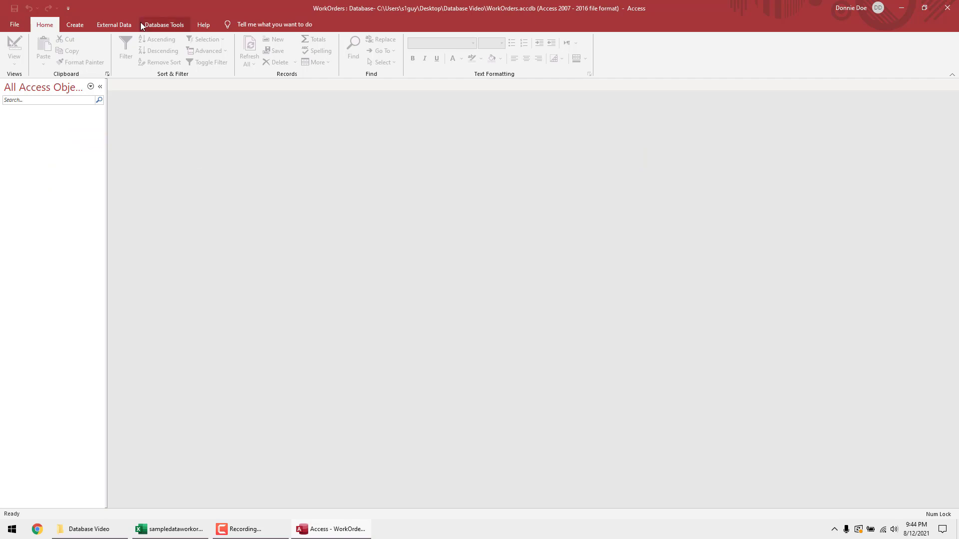
Step: Create a new blank table in Design view
{"action": "left_click", "coordinate": [73, 29]}
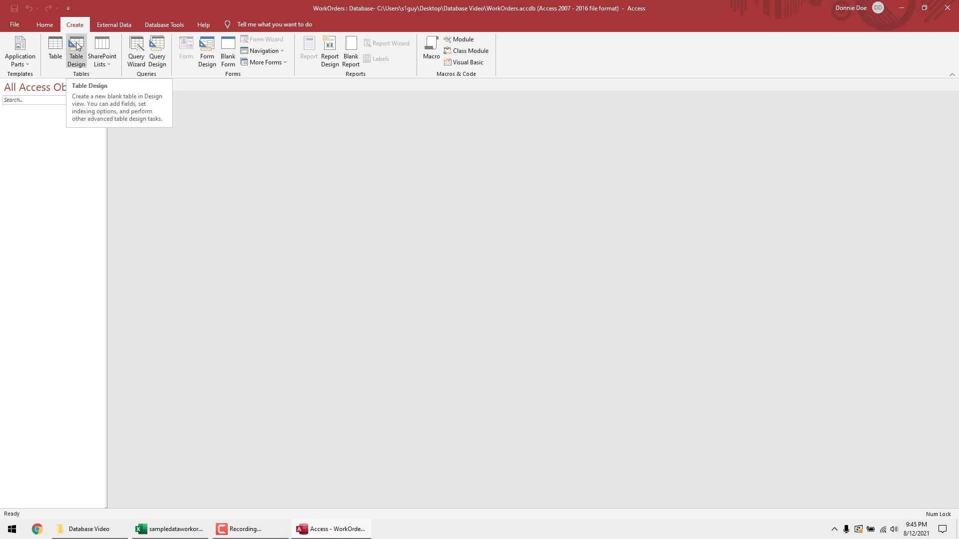
{"action": "left_click", "coordinate": [77, 47]}
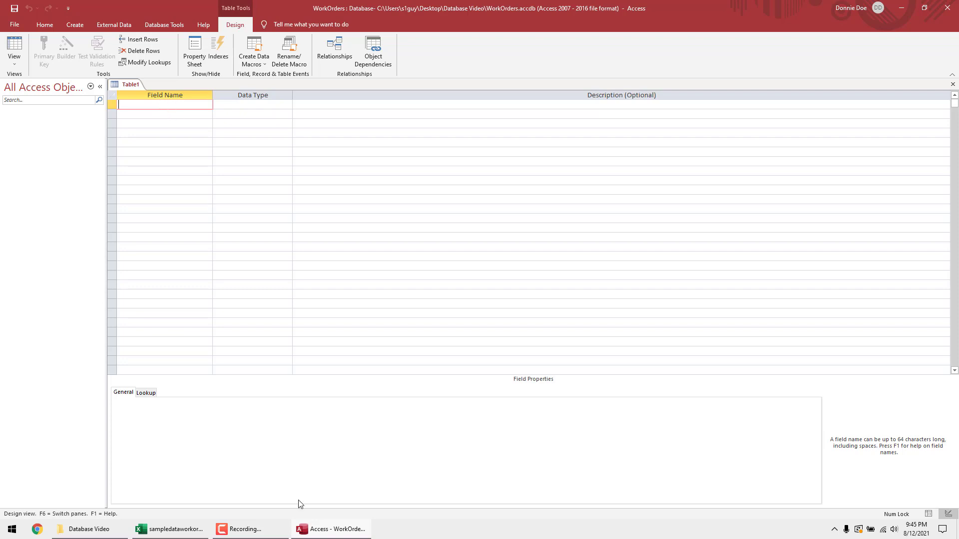
Step: Switch to the Excel workbook, highlight the EmpID through HireDate columns for review, and return to Access
{"action": "left_click", "coordinate": [170, 530]}
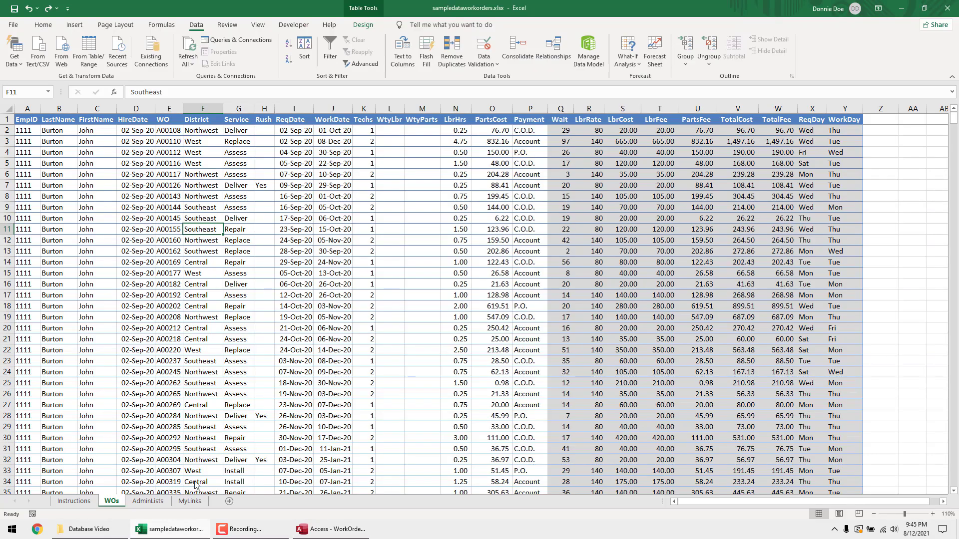
{"action": "left_click", "coordinate": [32, 108]}
{"action": "left_click_drag", "start_coordinate": [32, 108], "coordinate": [131, 106]}
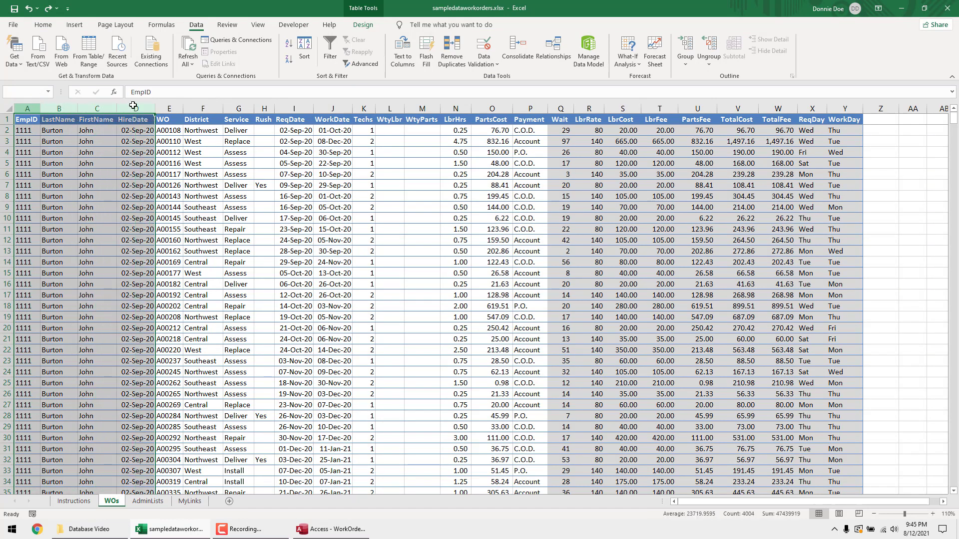
{"action": "key", "text": "alt+Tab"}
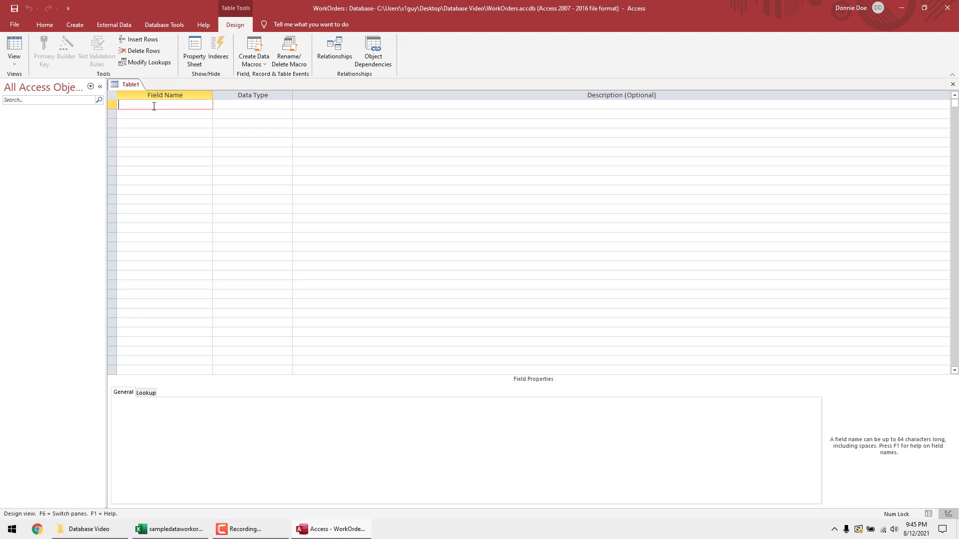
Step: Add a first field named TechID with the AutoNumber data type
{"action": "type", "text": "TechID"}
{"action": "key", "text": "Tab"}
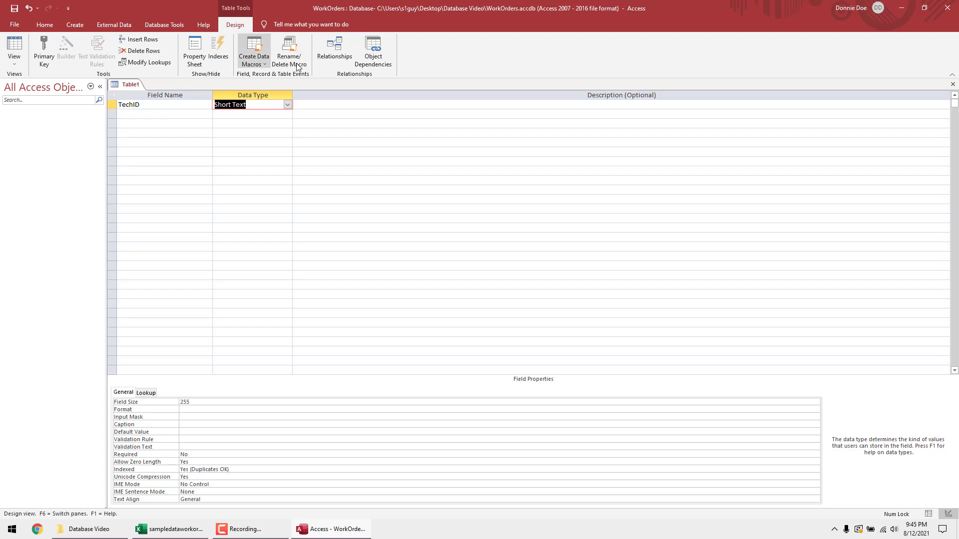
{"action": "left_click", "coordinate": [288, 104]}
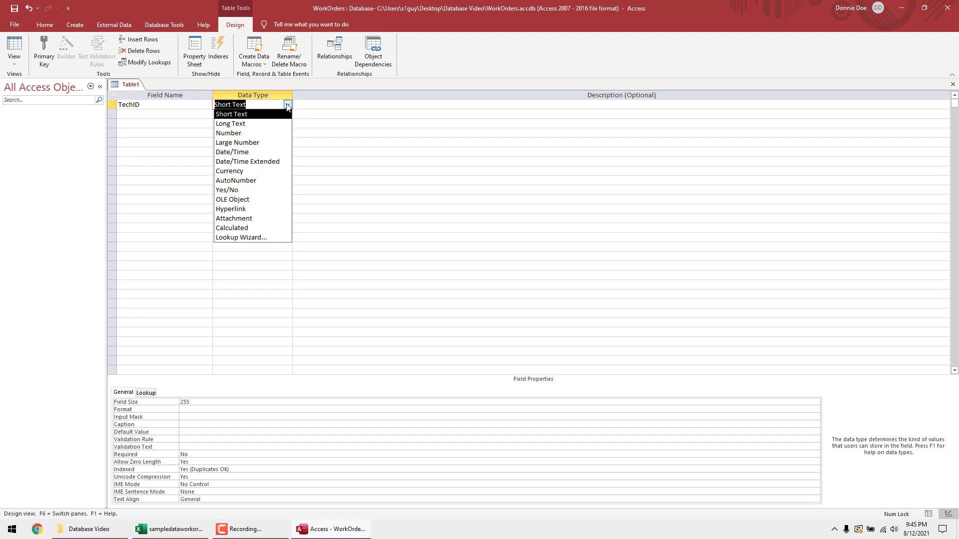
{"action": "left_click", "coordinate": [253, 181]}
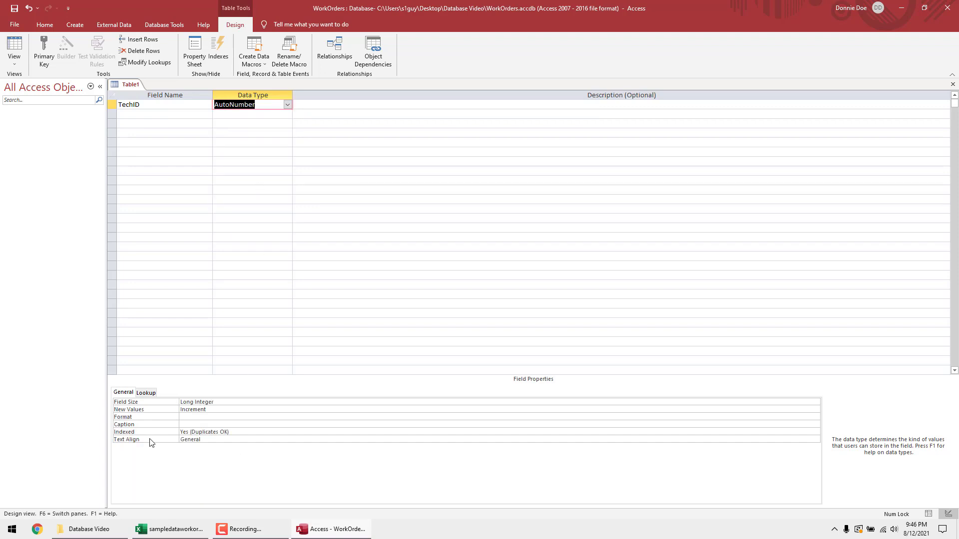
Step: Make TechID the primary key and check the options of its Indexed property
{"action": "left_click", "coordinate": [155, 432]}
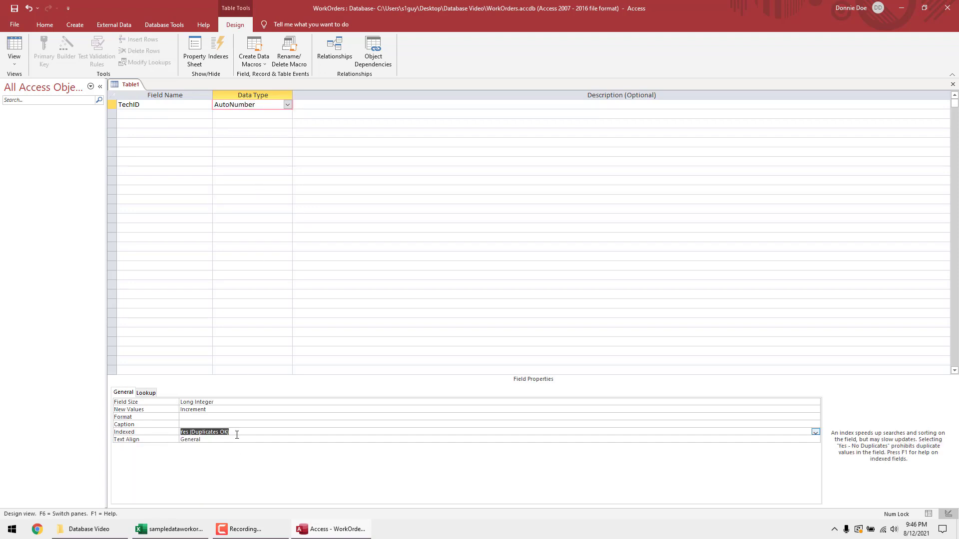
{"action": "left_click", "coordinate": [192, 107]}
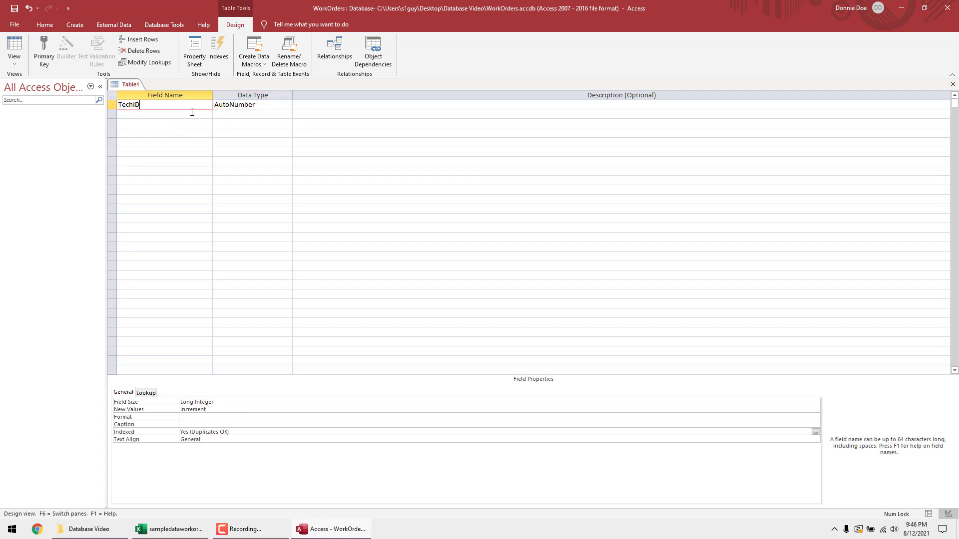
{"action": "left_click", "coordinate": [44, 52]}
{"action": "left_click", "coordinate": [814, 433]}
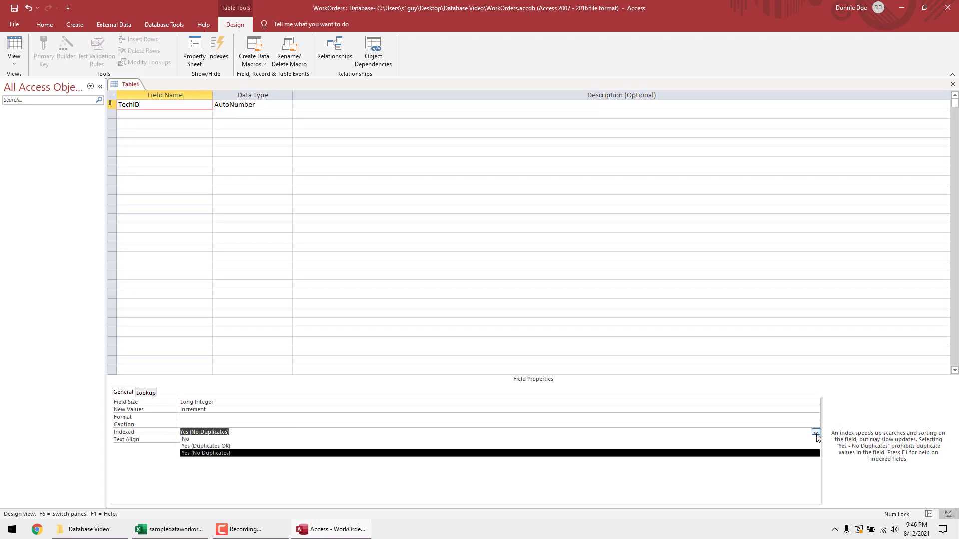
{"action": "left_click", "coordinate": [816, 434]}
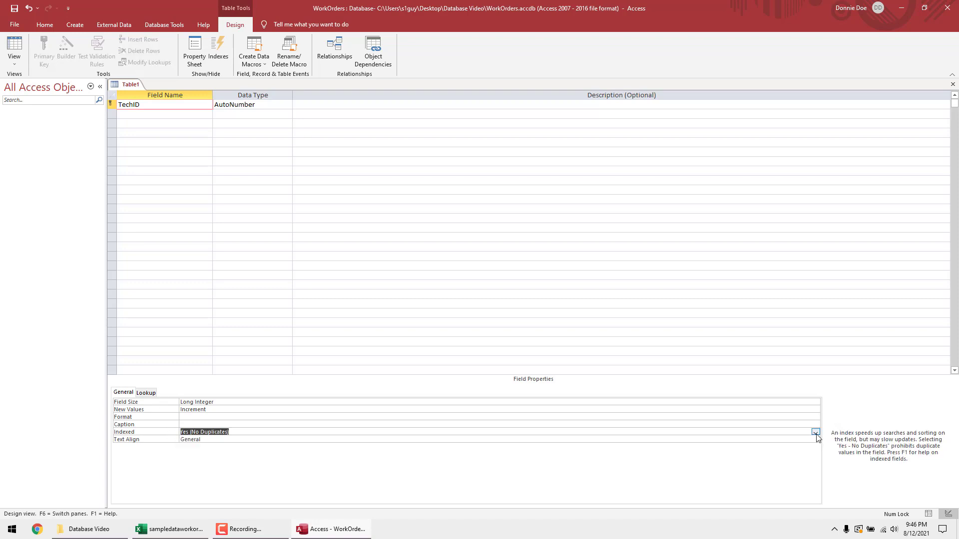
{"action": "left_click", "coordinate": [174, 103]}
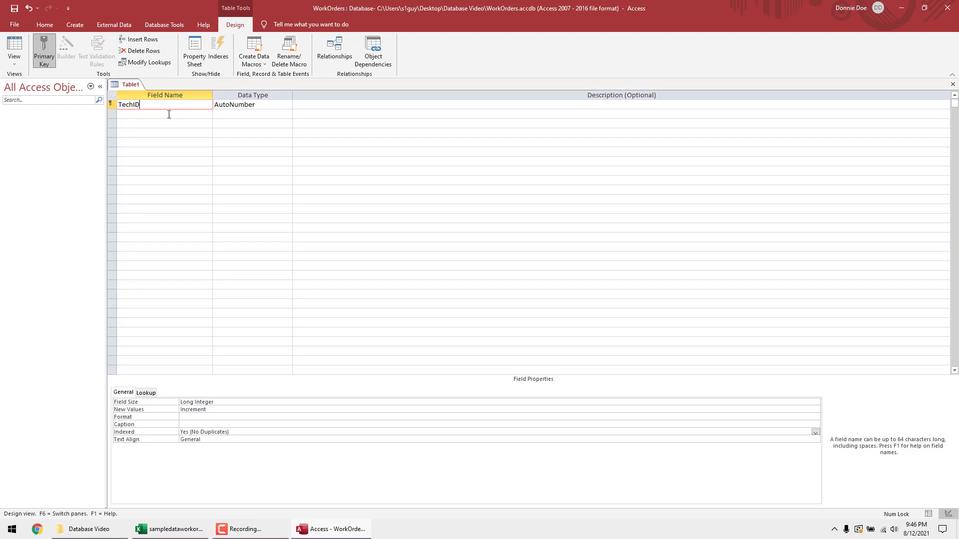
Step: Add a second field named EmpID with the Short Text data type below TechID
{"action": "left_click", "coordinate": [169, 114]}
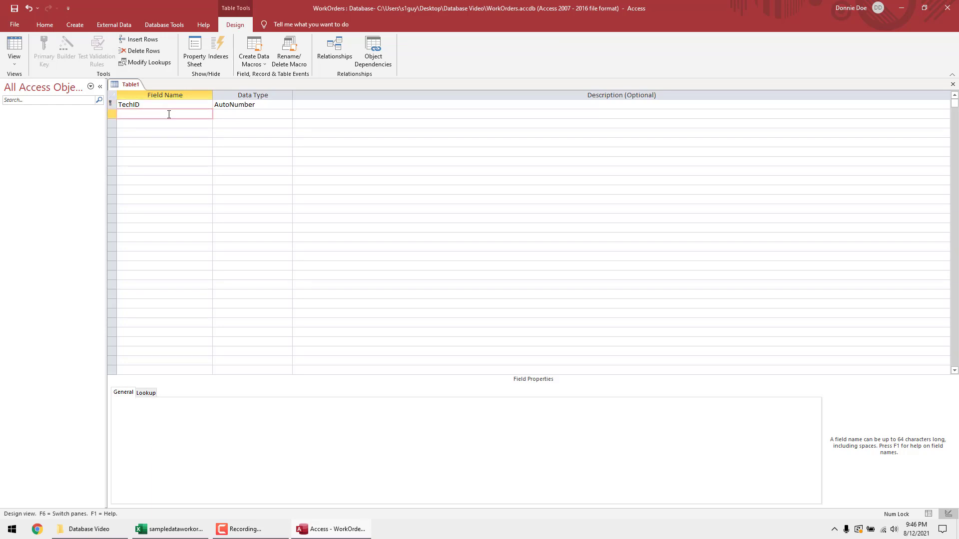
{"action": "type", "text": "EmpID"}
{"action": "key", "text": "Tab"}
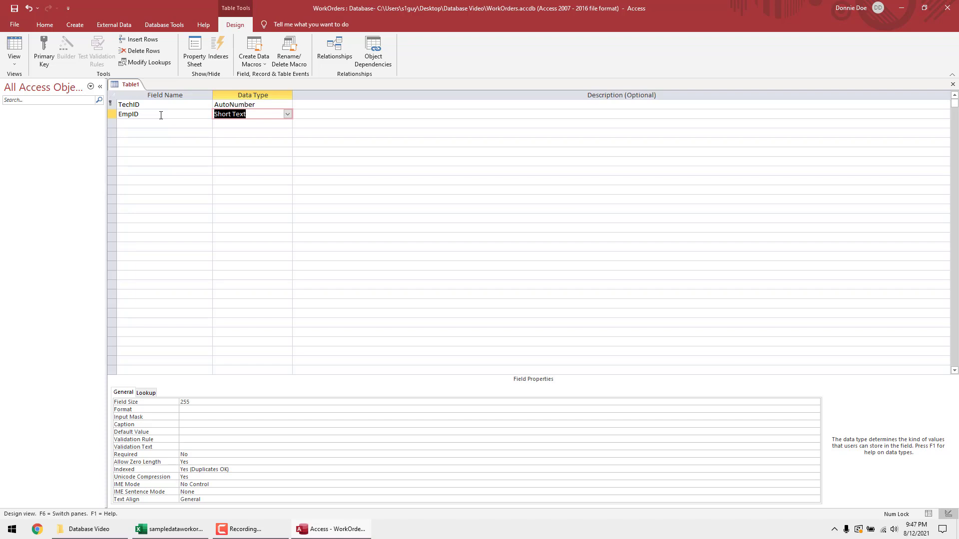
Step: Switch to the Excel workbook, review the EmpID and LastName values of the first record, and return to Access
{"action": "left_click", "coordinate": [166, 531]}
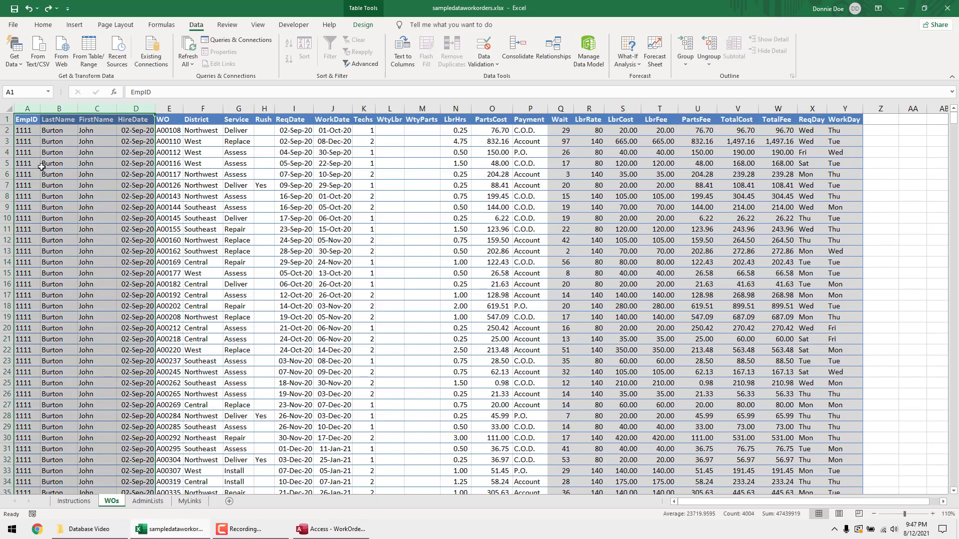
{"action": "left_click", "coordinate": [35, 130]}
{"action": "left_click", "coordinate": [52, 130]}
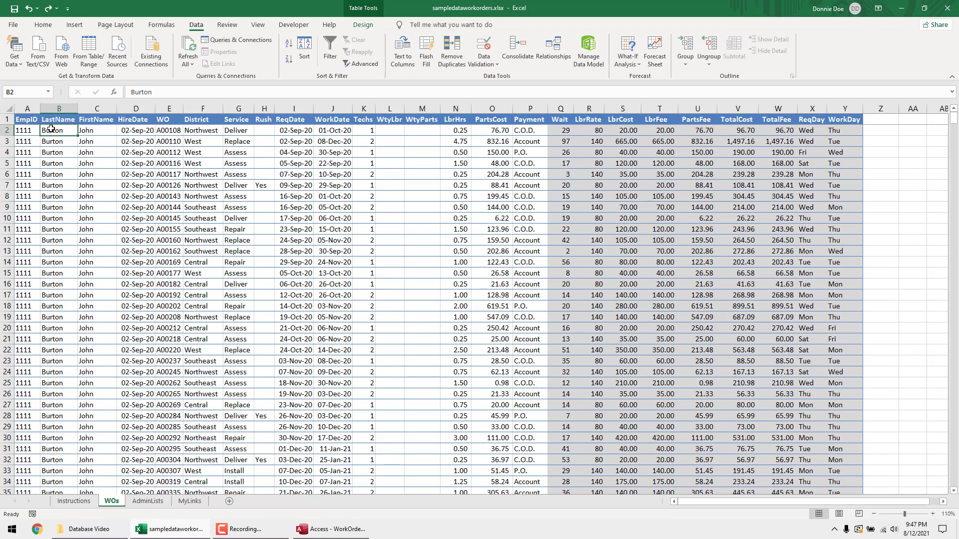
{"action": "left_click_drag", "start_coordinate": [37, 129], "coordinate": [97, 134]}
{"action": "key", "text": "alt+Tab"}
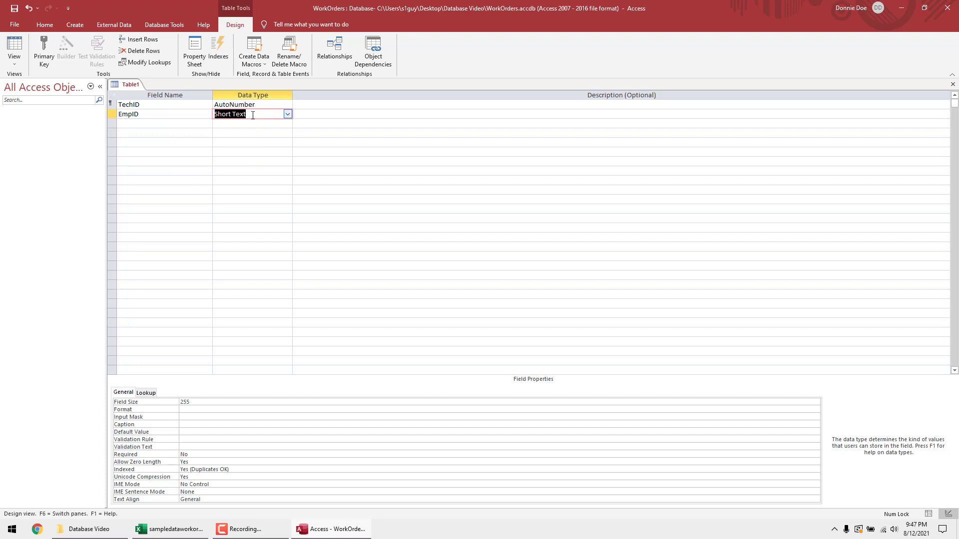
Step: Set the EmpID field's Field Size to 20 and its Indexed property to Yes (No Duplicates)
{"action": "left_click", "coordinate": [171, 402]}
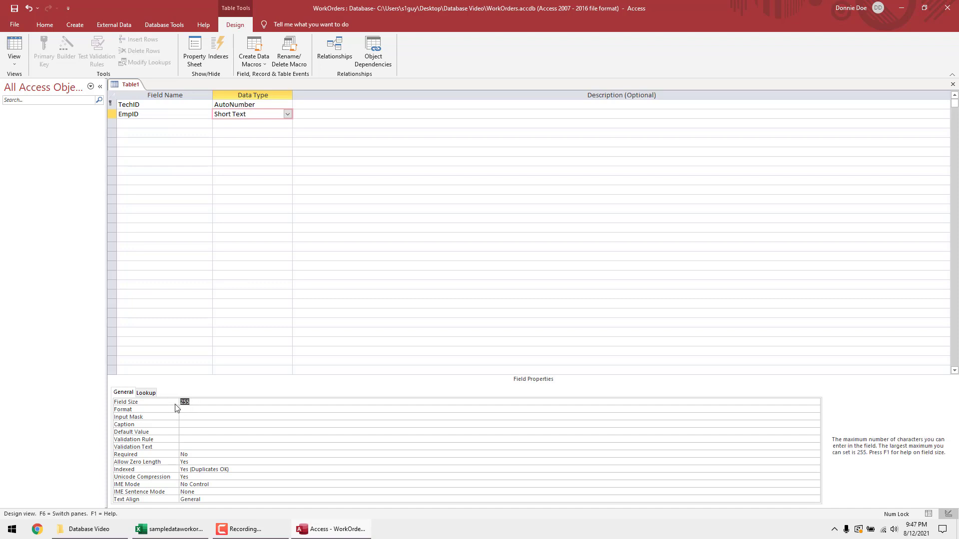
{"action": "type", "text": "20"}
{"action": "key", "text": "Return"}
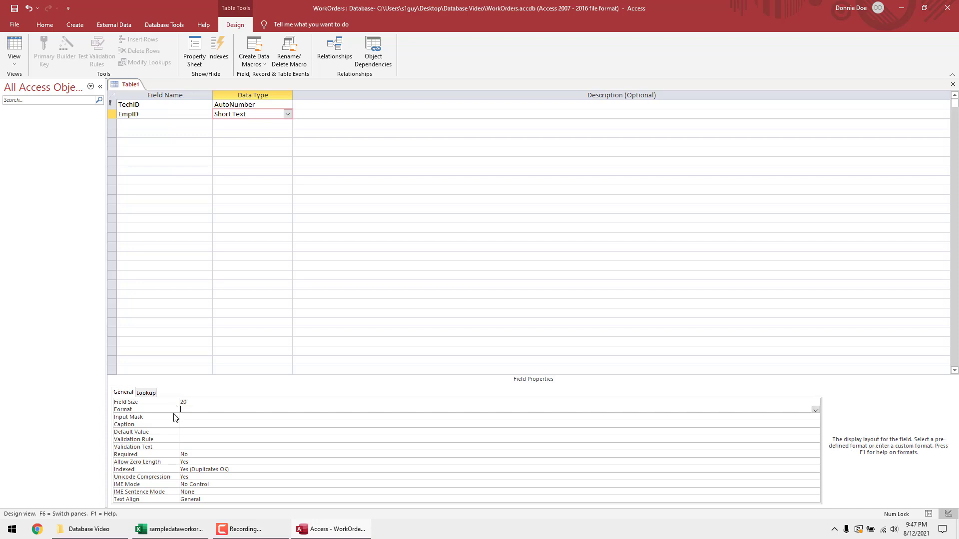
{"action": "left_click", "coordinate": [166, 470]}
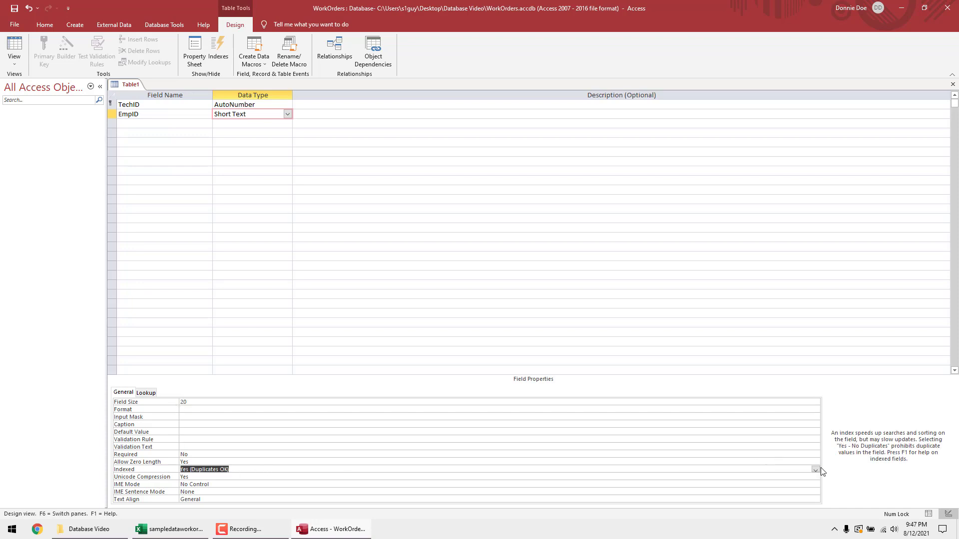
{"action": "left_click", "coordinate": [816, 470]}
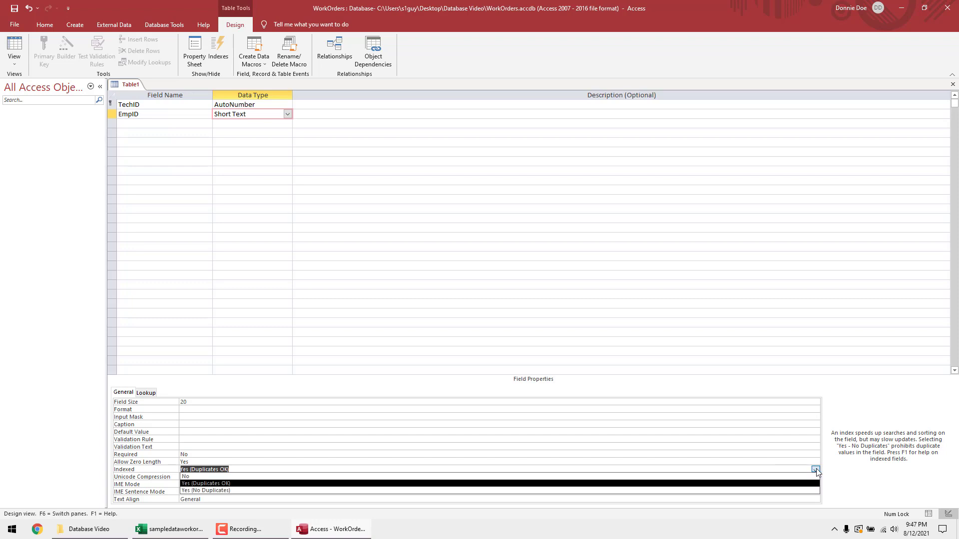
{"action": "left_click", "coordinate": [213, 491]}
{"action": "left_click", "coordinate": [166, 114]}
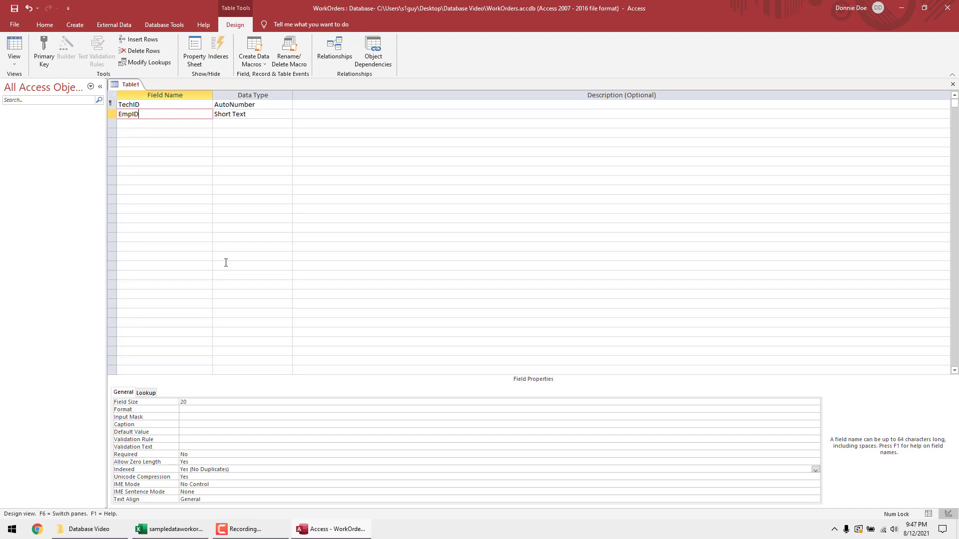
Step: Switch to the Excel workbook and insert a blank table column between HireDate and WO
{"action": "left_click", "coordinate": [170, 529]}
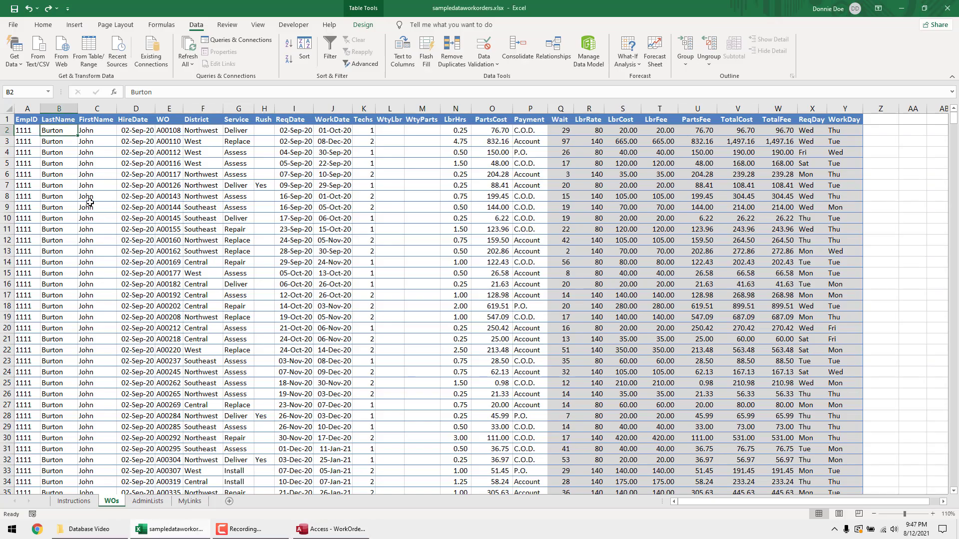
{"action": "left_click", "coordinate": [27, 108]}
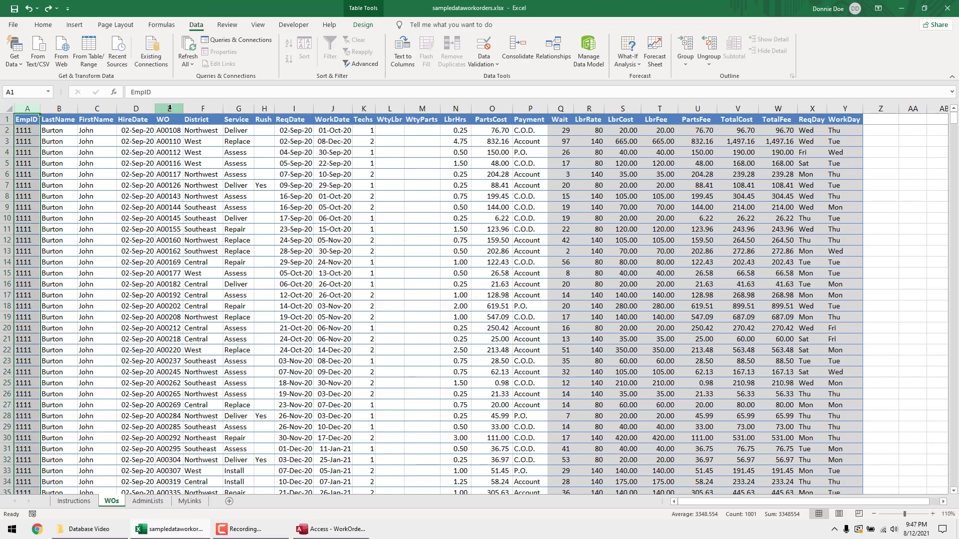
{"action": "left_click", "coordinate": [135, 108]}
{"action": "left_click", "coordinate": [169, 109]}
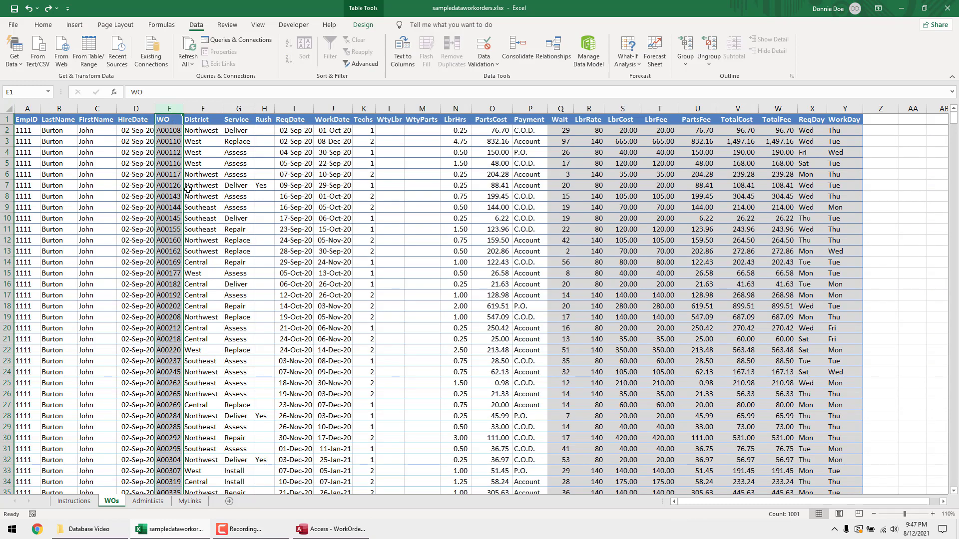
{"action": "right_click", "coordinate": [169, 108]}
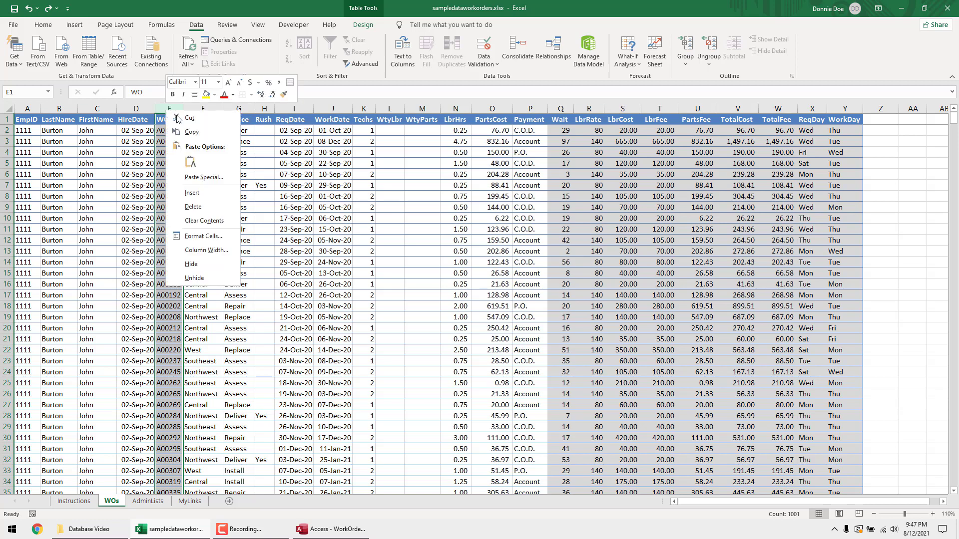
{"action": "left_click", "coordinate": [200, 191]}
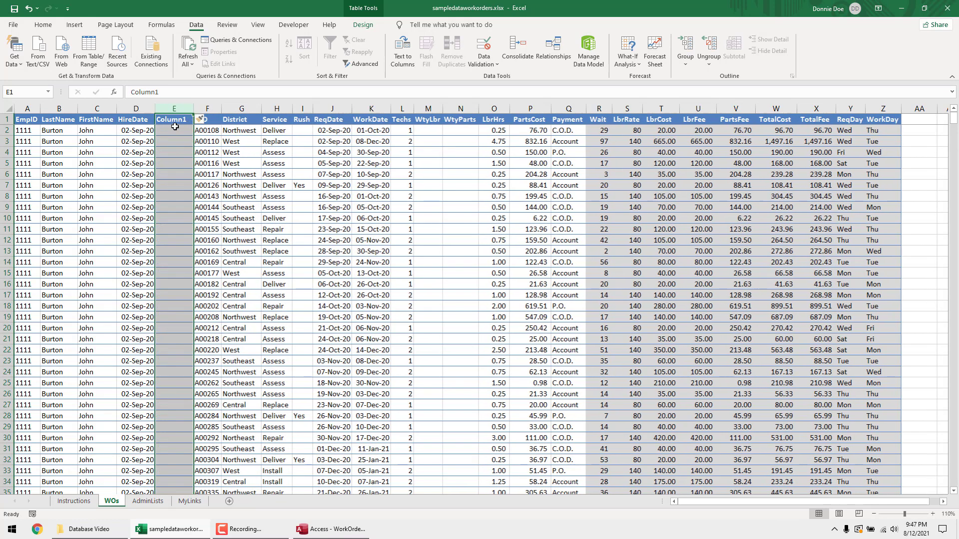
Step: Try to copy the entire worksheet column A with EmpID into the blank column E
{"action": "left_click", "coordinate": [28, 108]}
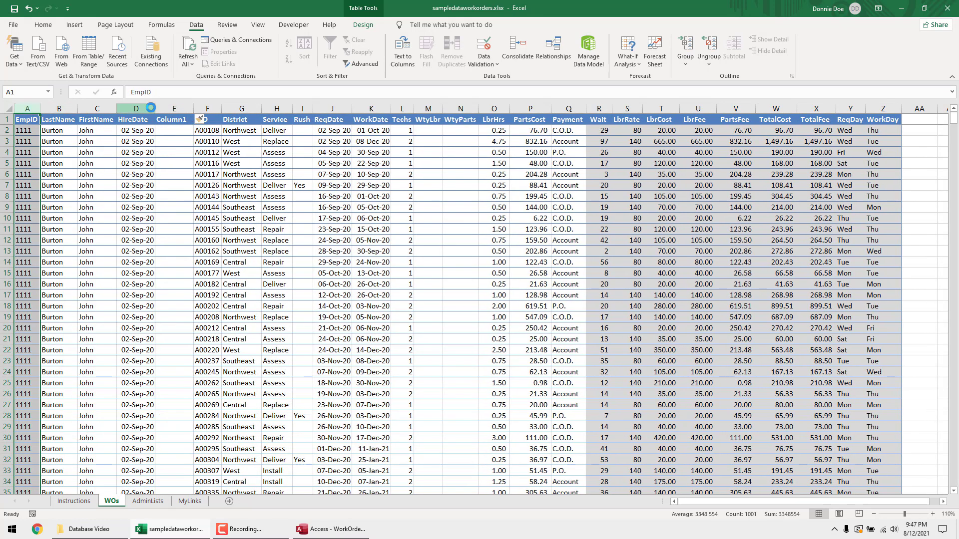
{"action": "key", "text": "ctrl+x"}
{"action": "left_click", "coordinate": [166, 109]}
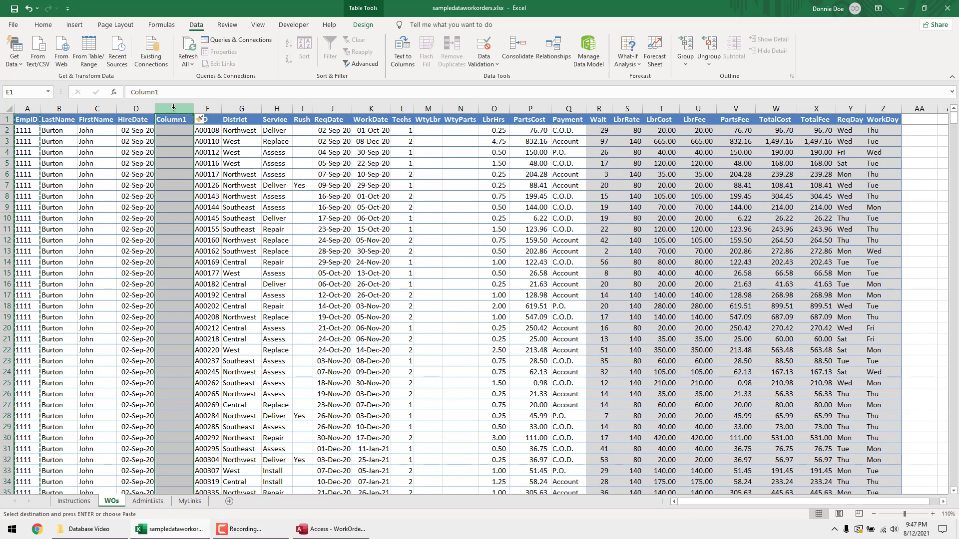
{"action": "left_click", "coordinate": [24, 109]}
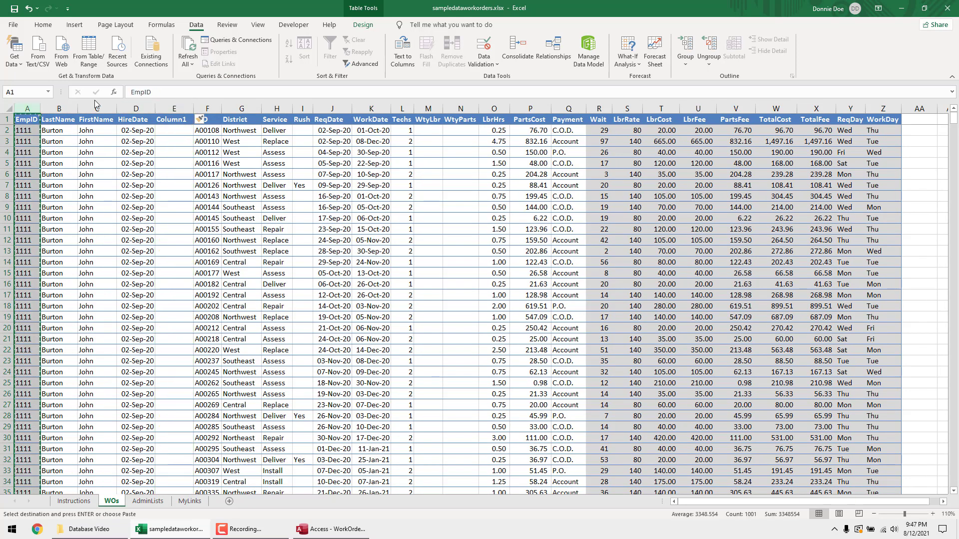
{"action": "left_click", "coordinate": [177, 110]}
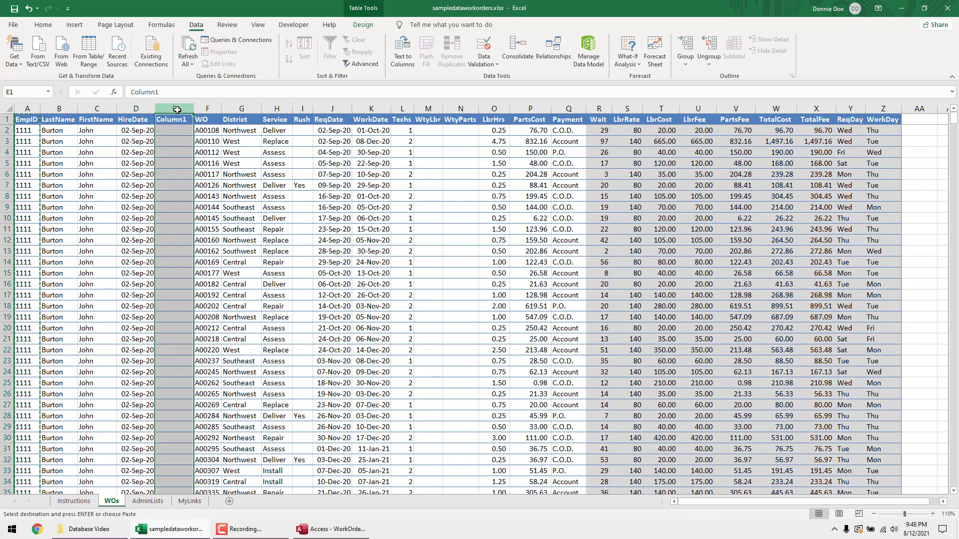
{"action": "key", "text": "ctrl+v"}
{"action": "left_click", "coordinate": [484, 298]}
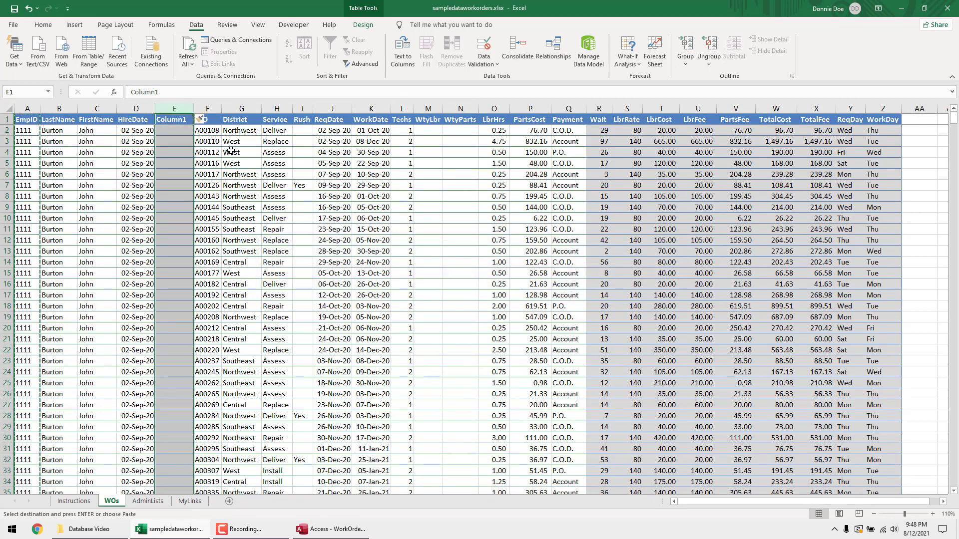
{"action": "left_click", "coordinate": [178, 121]}
{"action": "key", "text": "ctrl+v"}
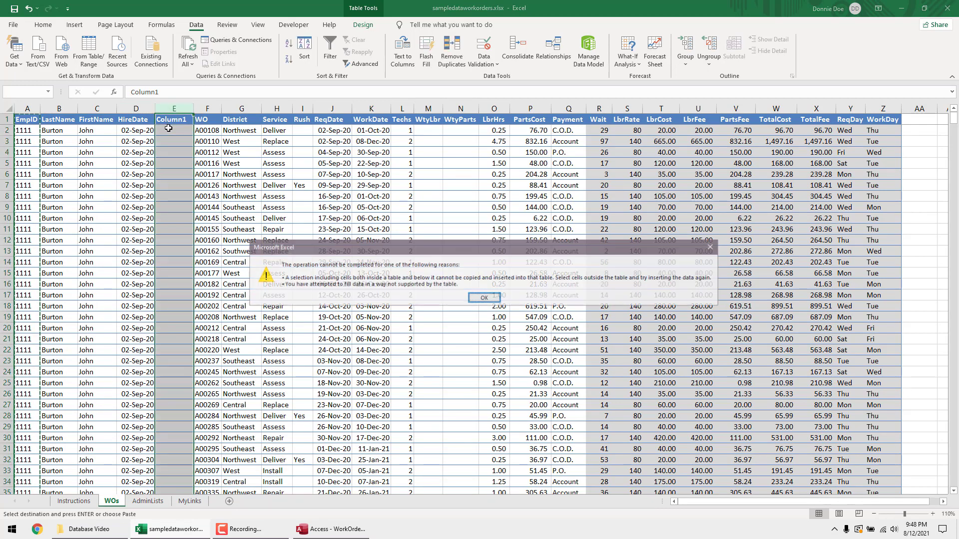
{"action": "left_click", "coordinate": [484, 298]}
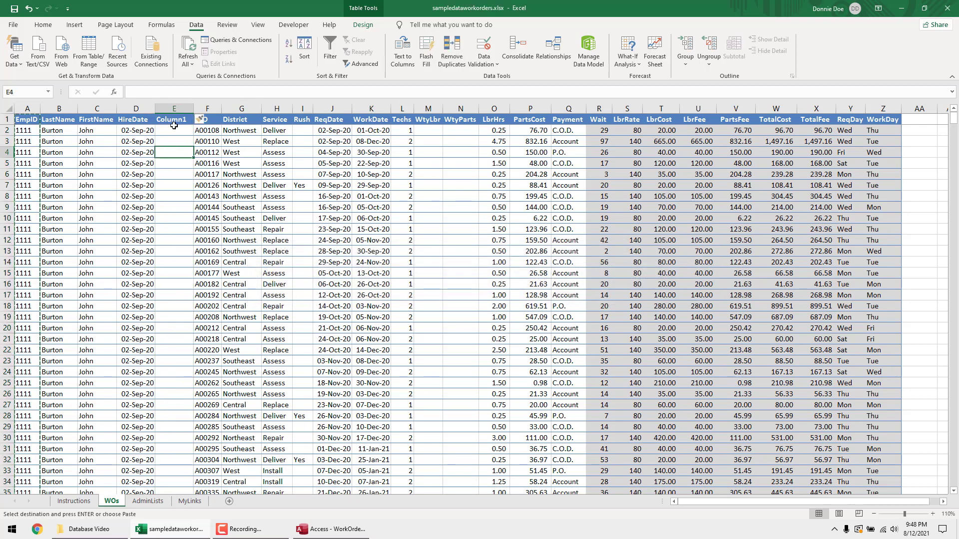
Step: Copy the EmpID cells from A1 down to the last table row into the blank column starting at E1
{"action": "left_click", "coordinate": [174, 120]}
{"action": "left_click", "coordinate": [30, 124]}
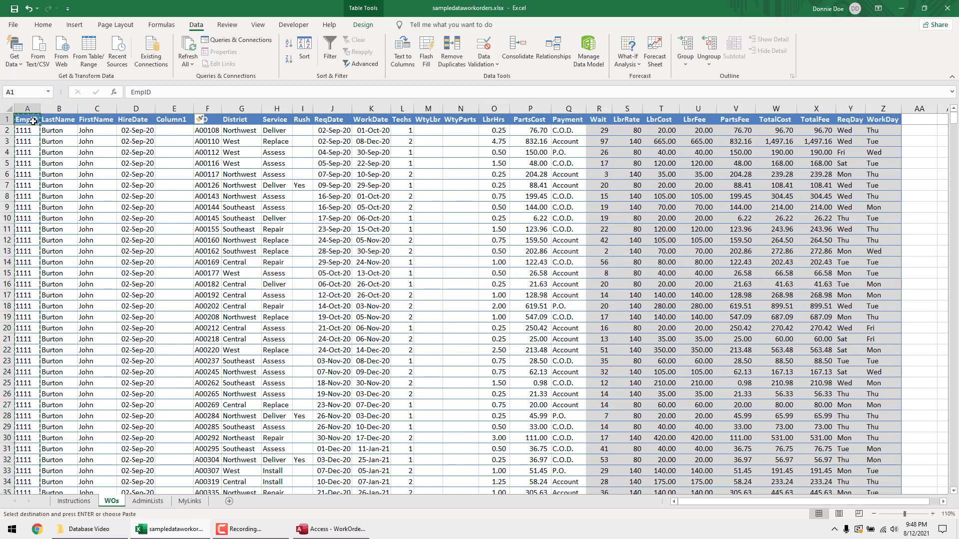
{"action": "key", "text": "ctrl+shift+Down"}
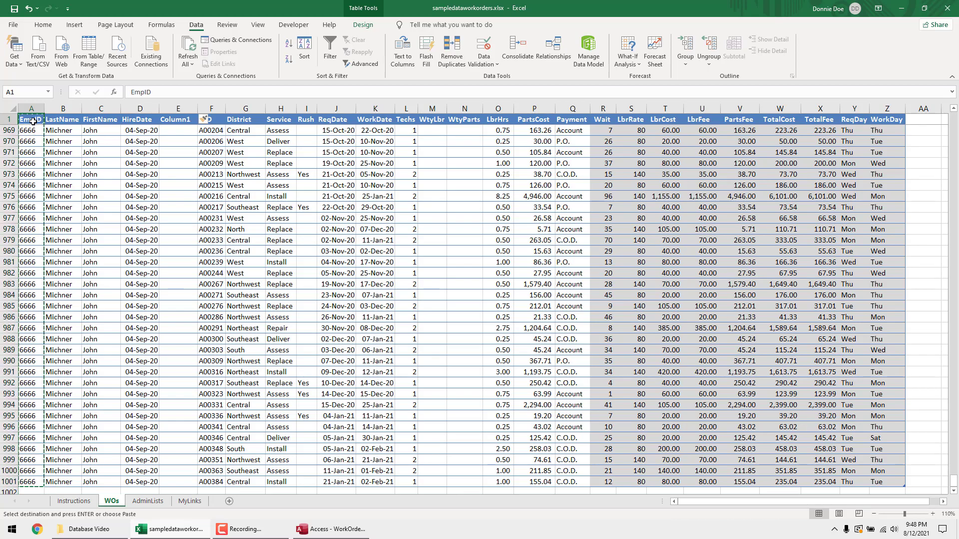
{"action": "scroll", "coordinate": [75, 154], "scroll_direction": "up", "scroll_amount": 7}
{"action": "scroll", "coordinate": [75, 154], "scroll_direction": "right", "scroll_amount": 1}
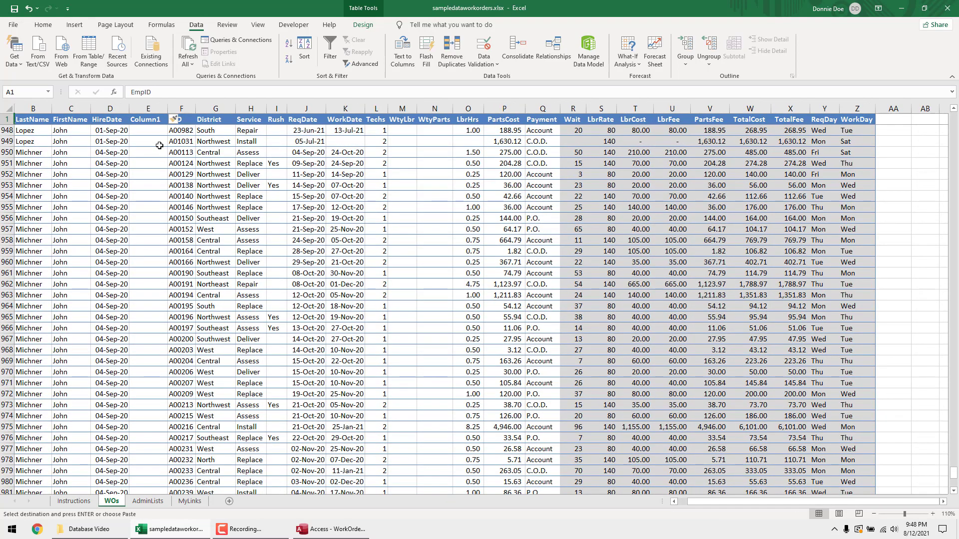
{"action": "key", "text": "ctrl+Home"}
{"action": "left_click", "coordinate": [174, 119]}
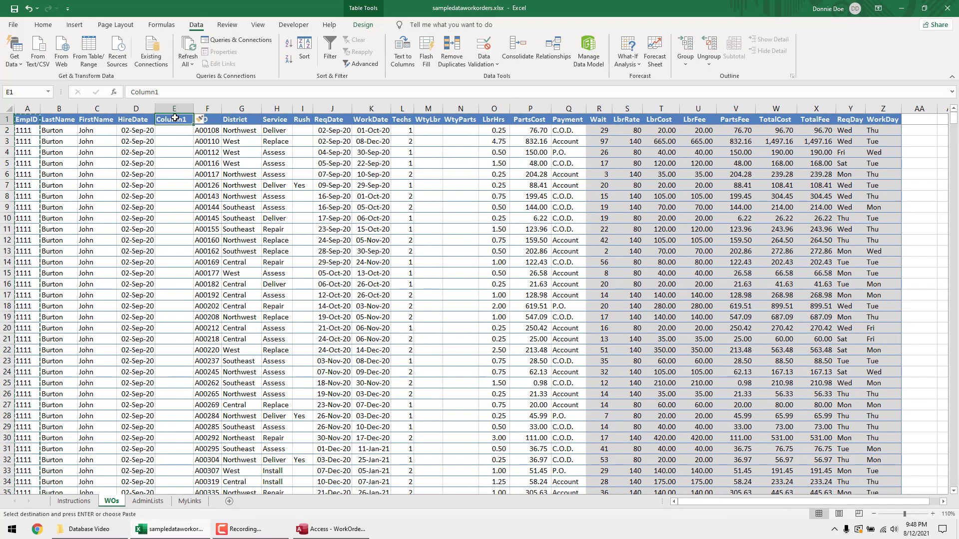
{"action": "key", "text": "ctrl+v"}
Step: Check the copied employee IDs down the table, highlight the EmpID2 through Payment columns, and return to Access
{"action": "left_click", "coordinate": [30, 119]}
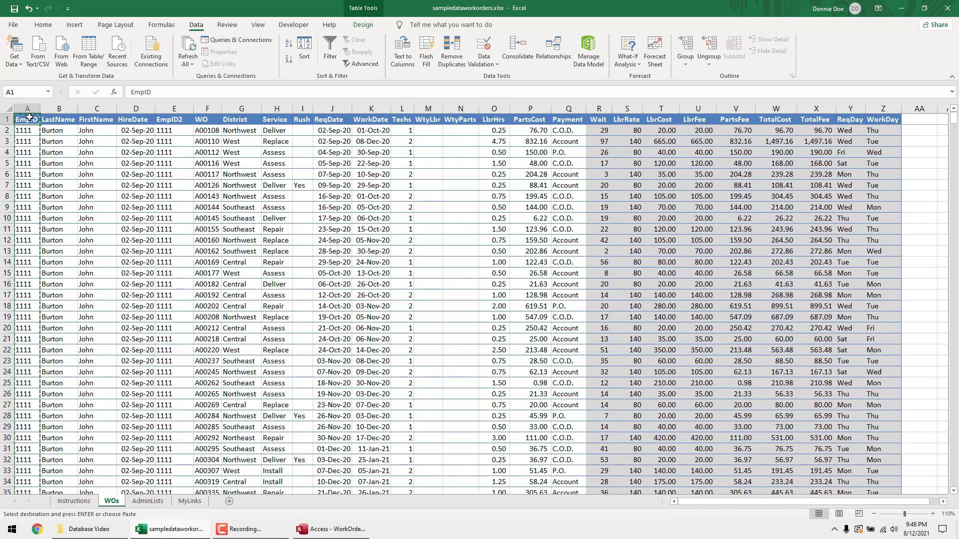
{"action": "scroll", "coordinate": [30, 117], "scroll_direction": "down", "scroll_amount": 20}
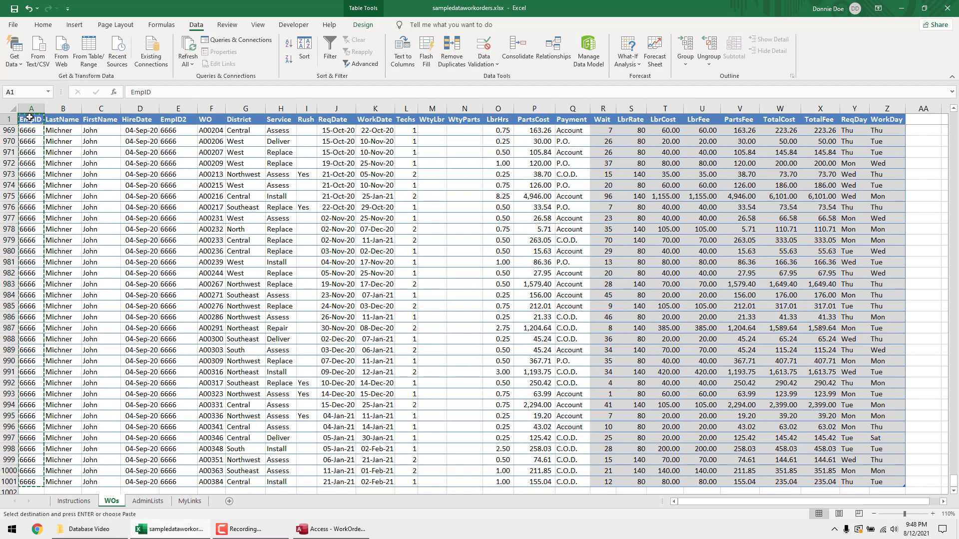
{"action": "scroll", "coordinate": [30, 117], "scroll_direction": "up", "scroll_amount": 20}
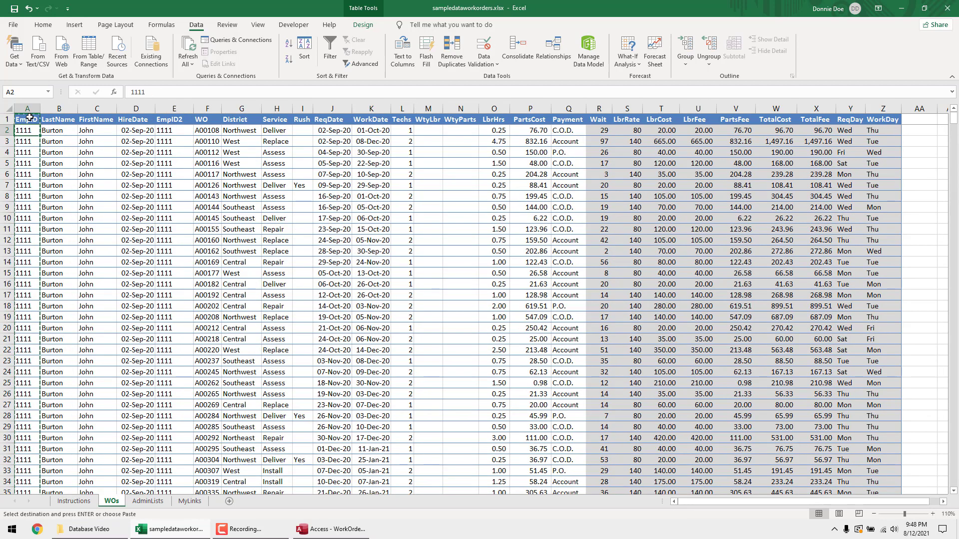
{"action": "left_click", "coordinate": [183, 119]}
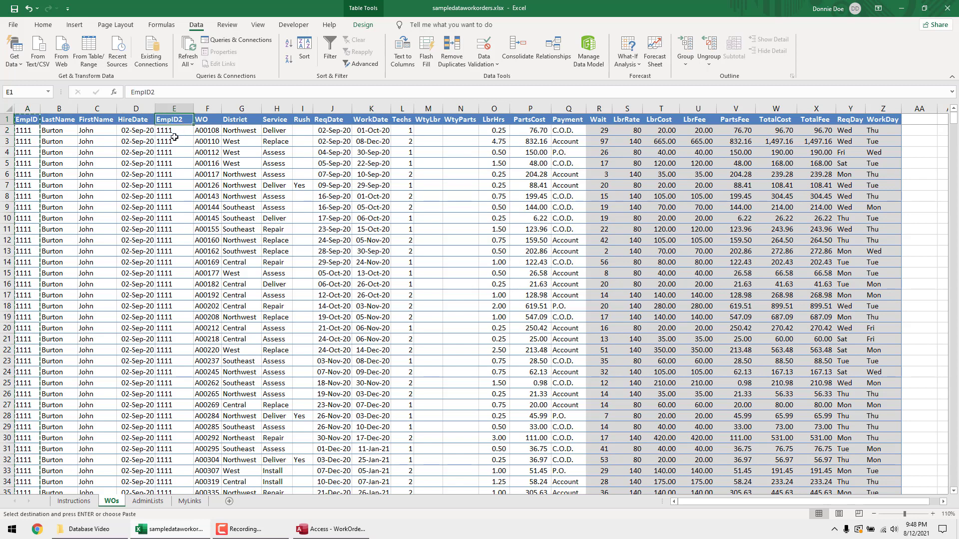
{"action": "left_click_drag", "start_coordinate": [174, 119], "coordinate": [568, 114]}
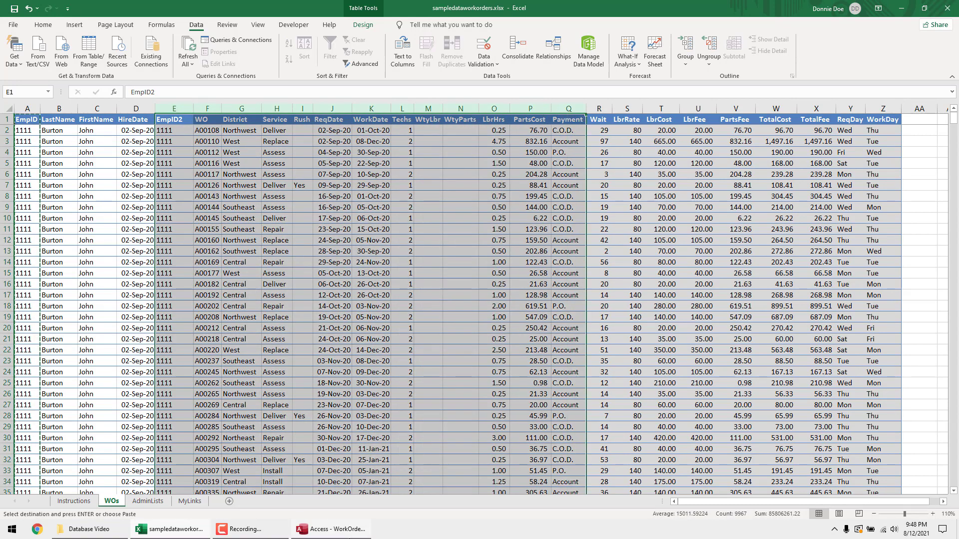
{"action": "left_click", "coordinate": [334, 531]}
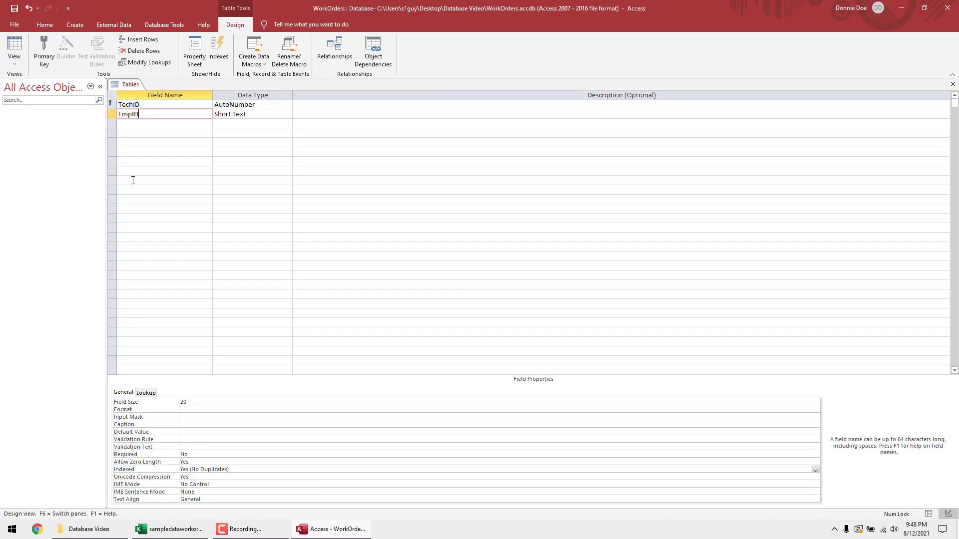
Step: Add a third field named LastName with the Short Text data type below EmpID
{"action": "left_click", "coordinate": [243, 115]}
{"action": "left_click", "coordinate": [151, 124]}
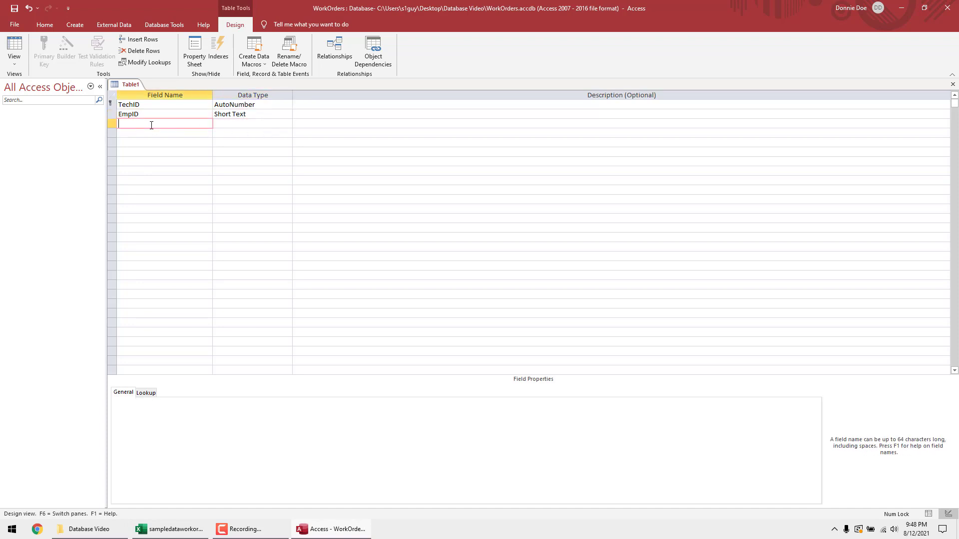
{"action": "type", "text": "LastName"}
{"action": "key", "text": "Tab"}
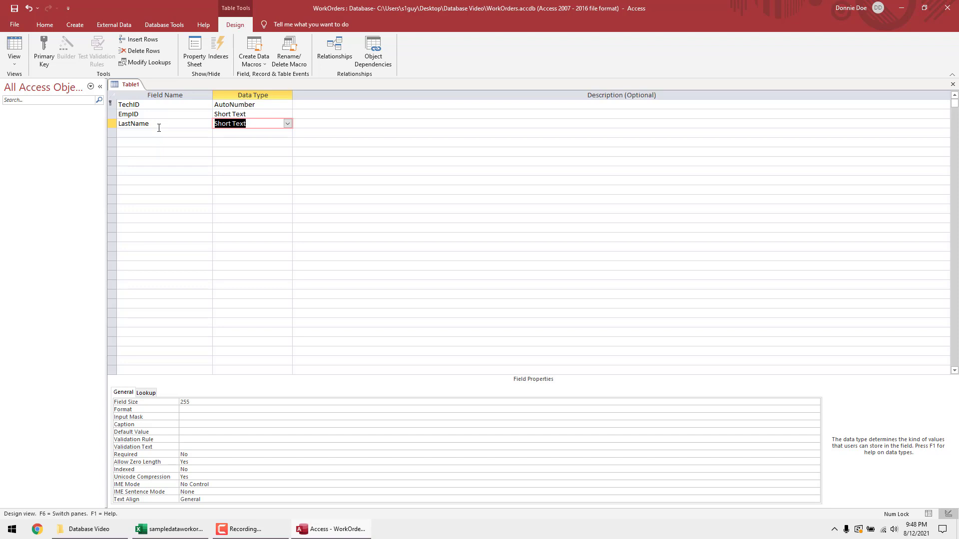
Step: Set the LastName field's Caption property to "Last Name"
{"action": "left_click", "coordinate": [132, 122]}
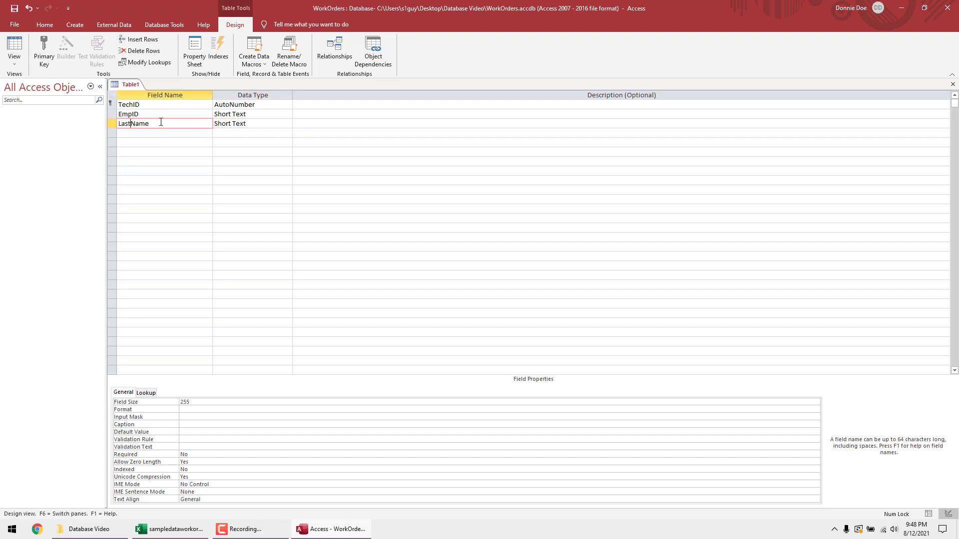
{"action": "left_click", "coordinate": [169, 425]}
{"action": "type", "text": "Last Name"}
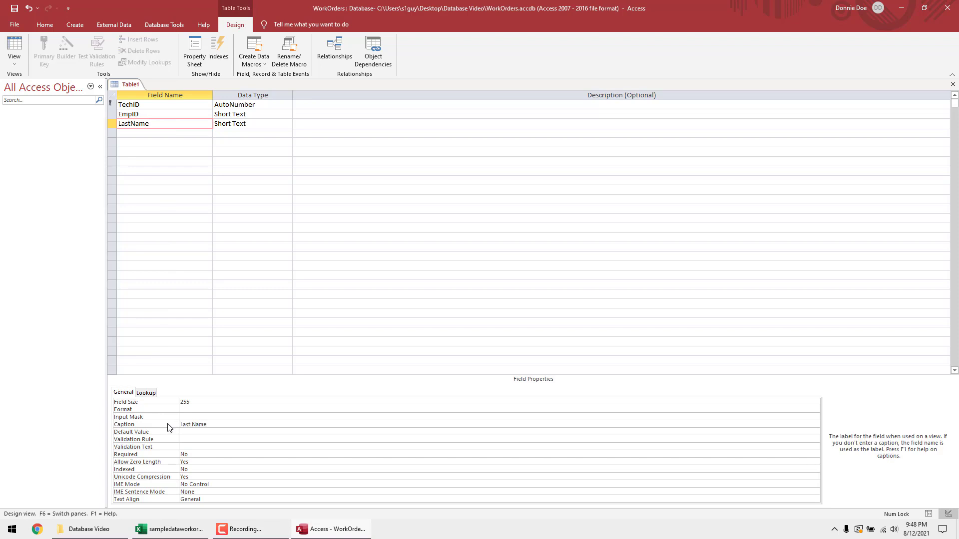
{"action": "key", "text": "Return"}
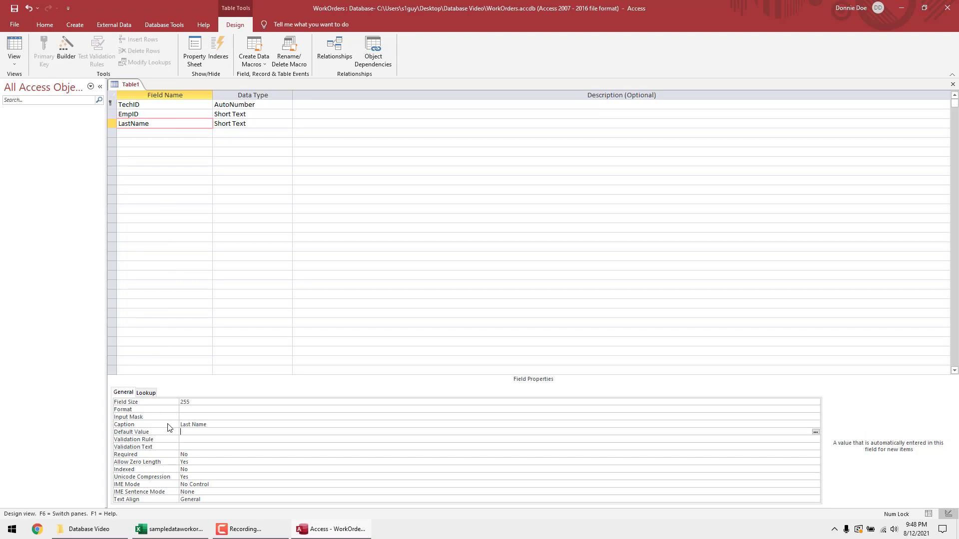
Step: Add a fourth field named FirstName with the Short Text data type below LastName
{"action": "key", "text": "Up"}
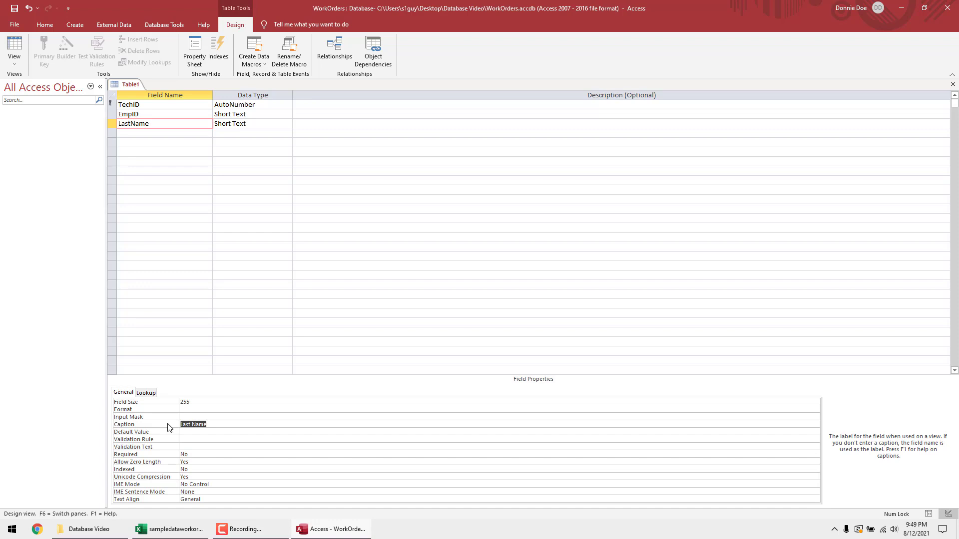
{"action": "left_click", "coordinate": [161, 124]}
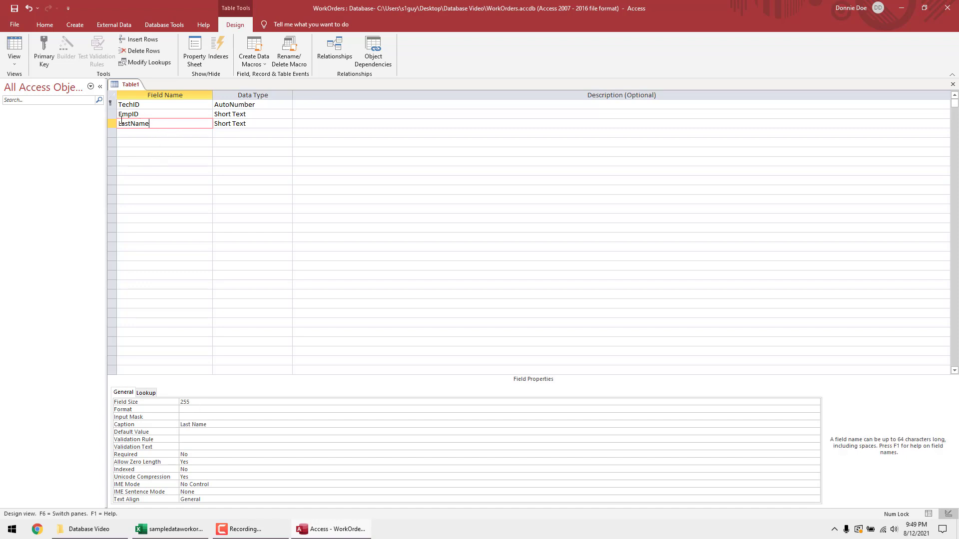
{"action": "left_click", "coordinate": [112, 123]}
{"action": "left_click", "coordinate": [154, 124]}
{"action": "left_click", "coordinate": [168, 131]}
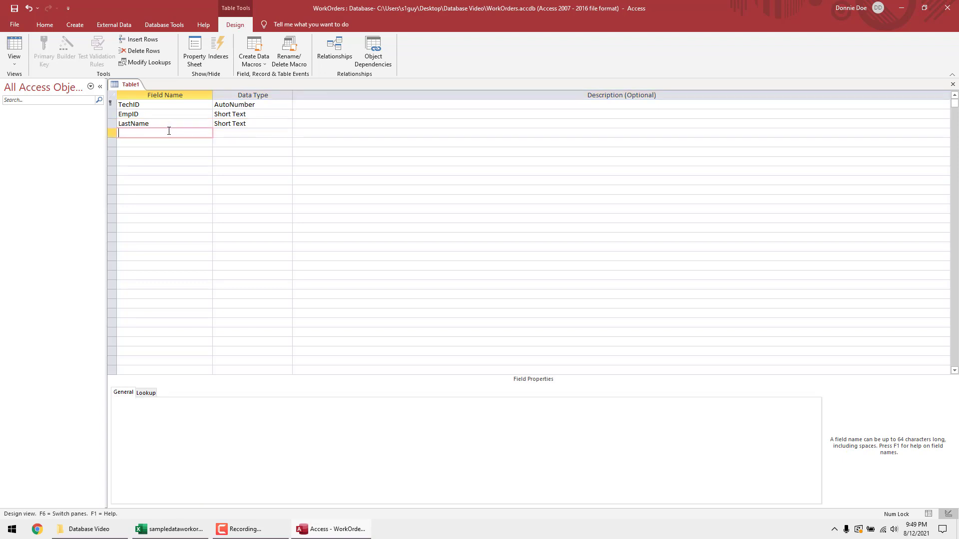
{"action": "type", "text": "FirstName"}
{"action": "key", "text": "Tab"}
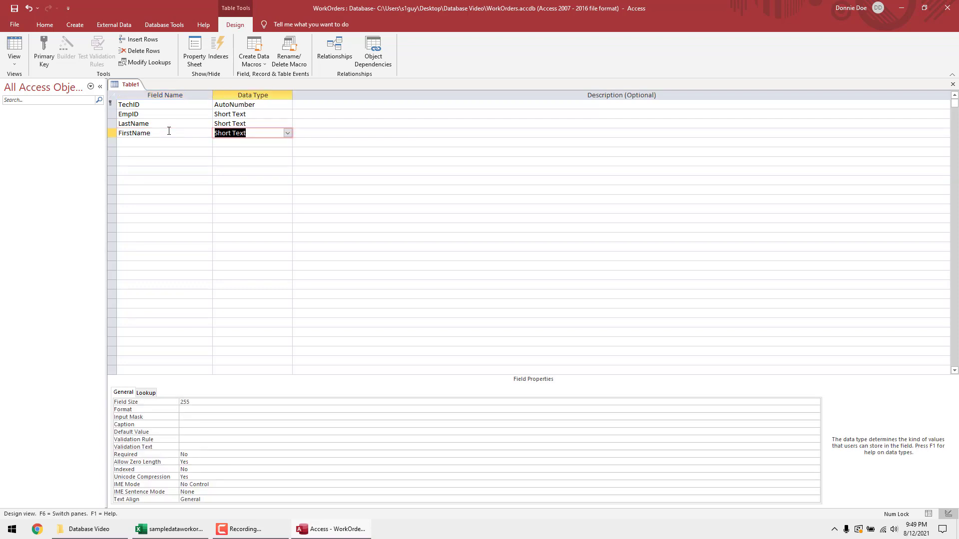
Step: Set the FirstName field's Caption property to "First Name"
{"action": "left_click", "coordinate": [166, 425]}
{"action": "type", "text": "First name"}
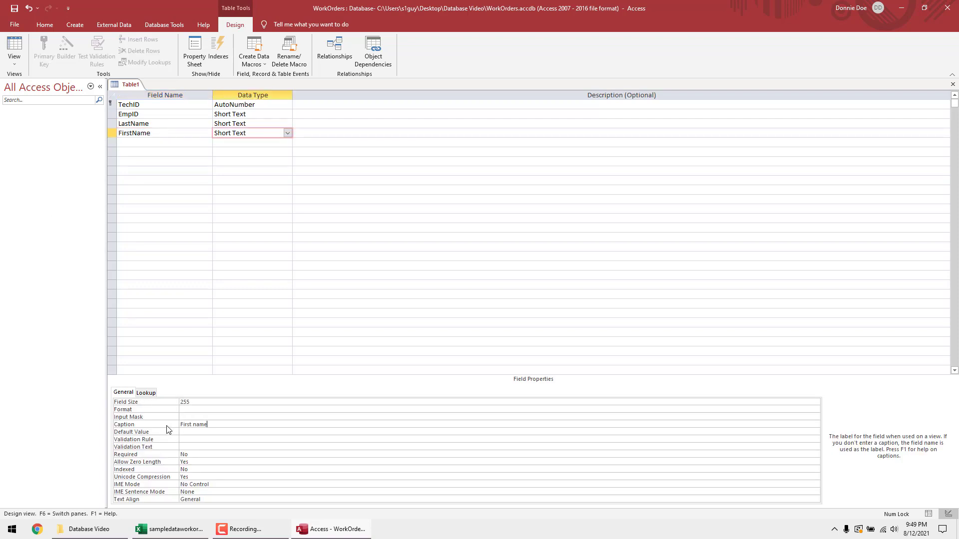
{"action": "key", "text": "BackSpace"}
{"action": "key", "text": "BackSpace"}
{"action": "key", "text": "BackSpace"}
{"action": "key", "text": "BackSpace"}
{"action": "type", "text": "Name"}
{"action": "key", "text": "Return"}
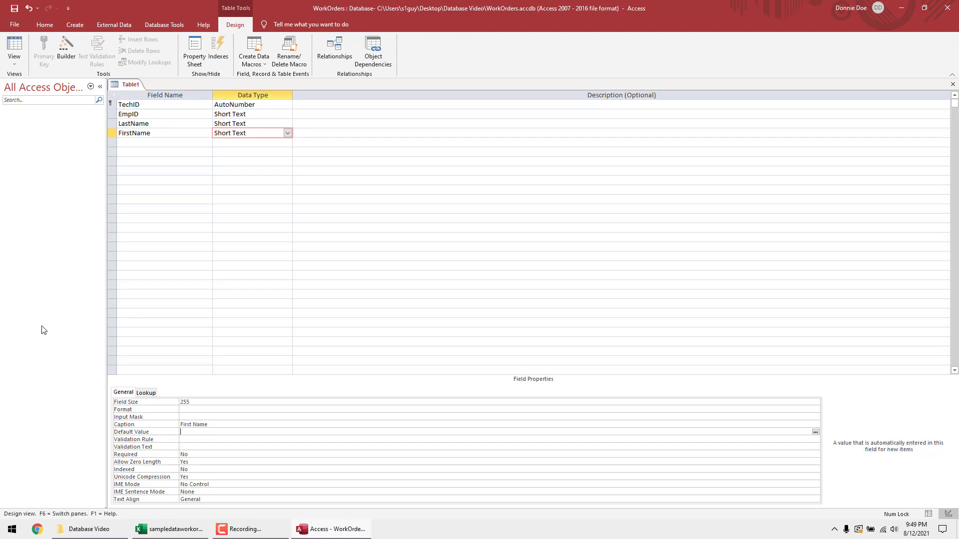
Step: Add a Comments field with the Long Text data type below FirstName
{"action": "left_click", "coordinate": [139, 142]}
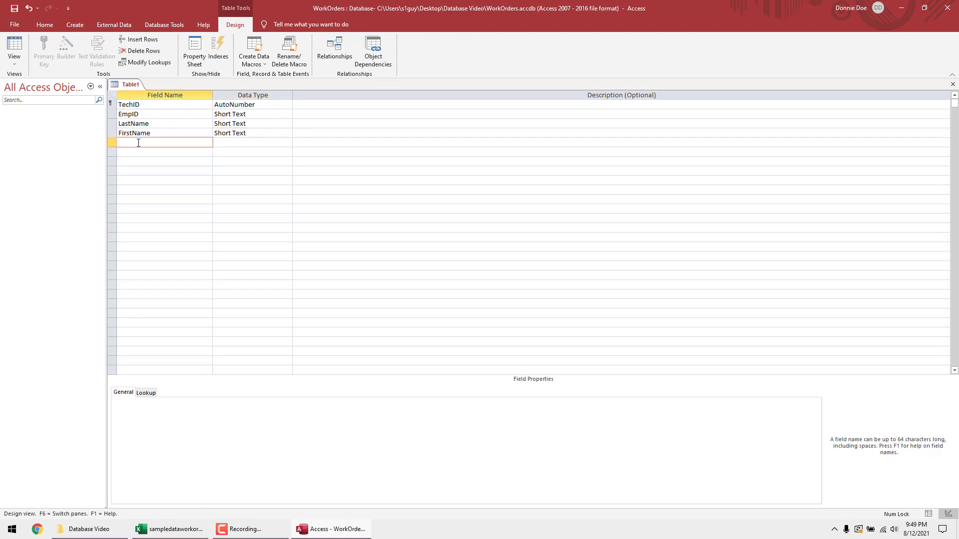
{"action": "type", "text": "Comments"}
{"action": "key", "text": "Tab"}
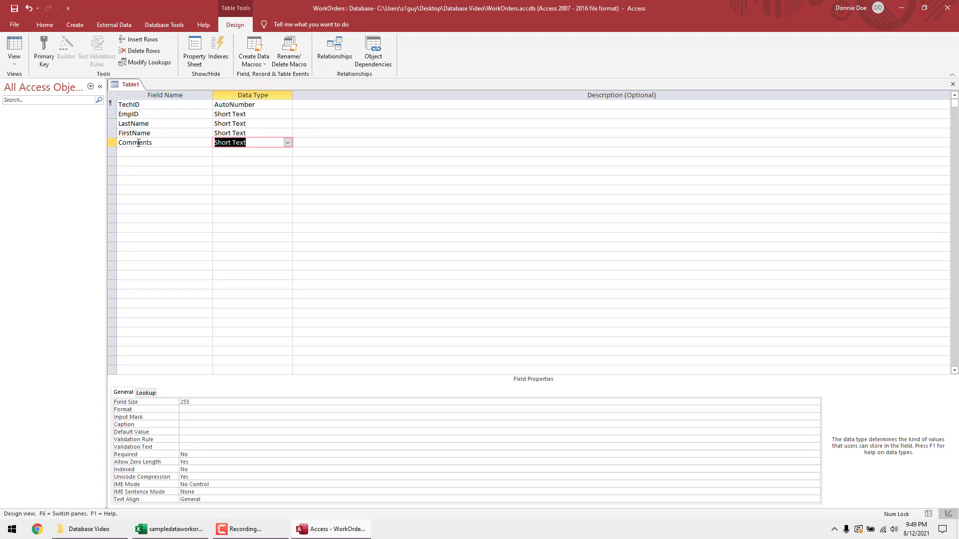
{"action": "type", "text": "Long"}
{"action": "key", "text": "Tab"}
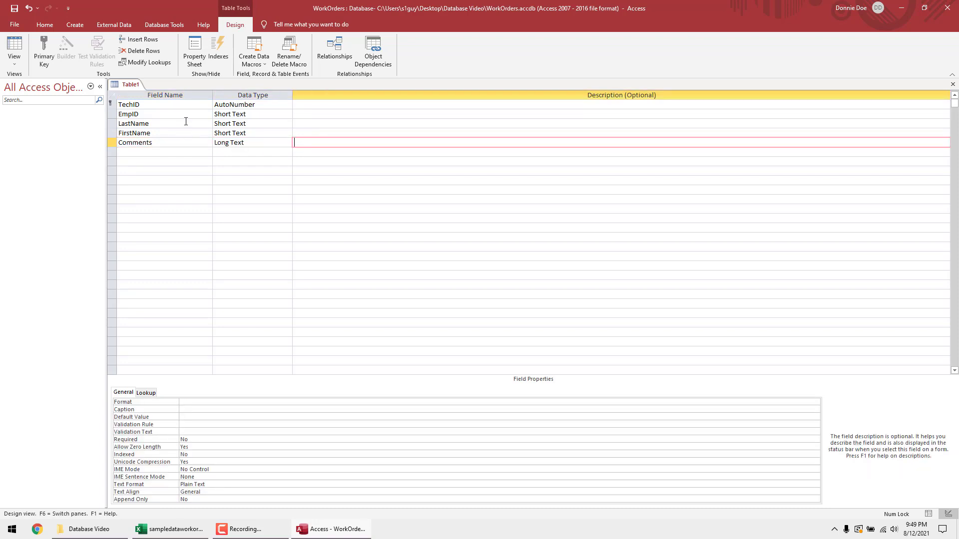
Step: Set the LastName field's Field Size property to 100
{"action": "left_click", "coordinate": [185, 123]}
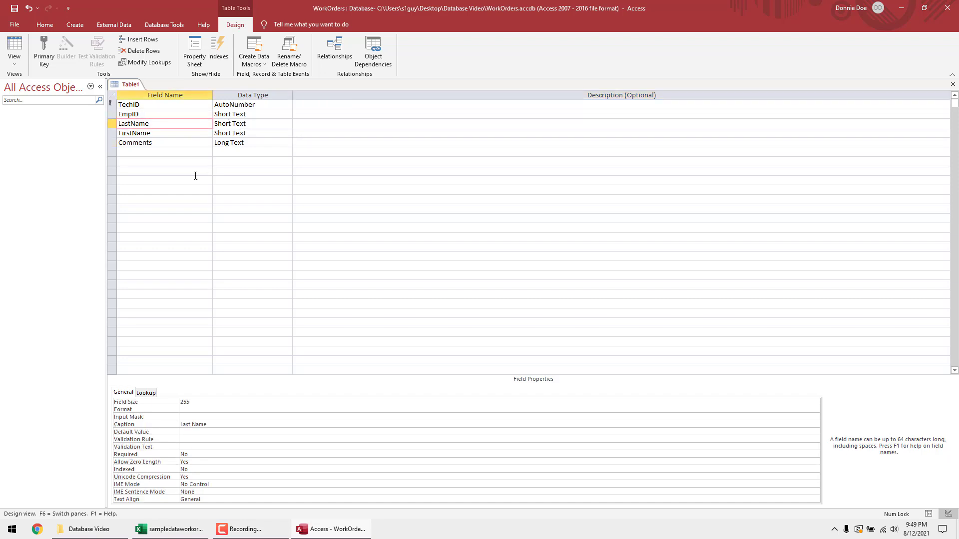
{"action": "double_click", "coordinate": [198, 403]}
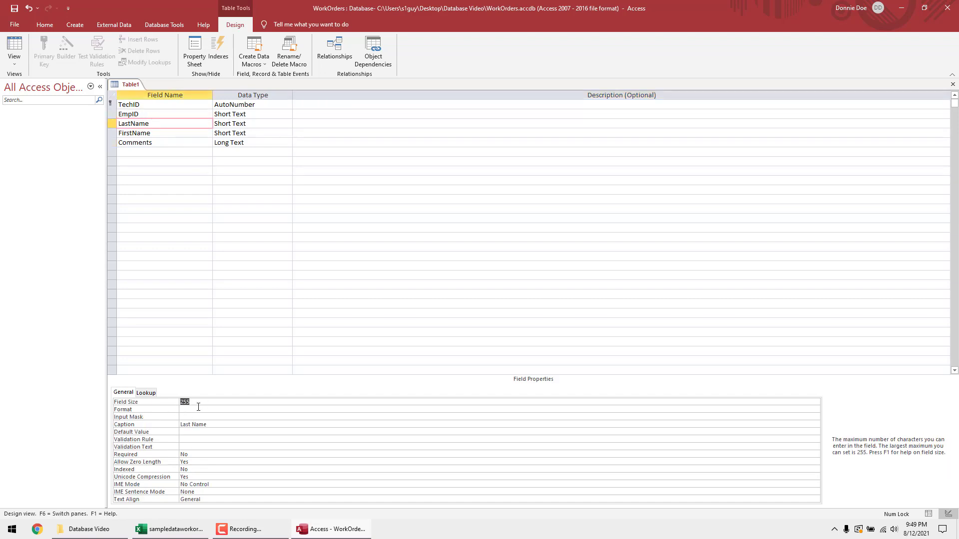
{"action": "type", "text": "100"}
{"action": "key", "text": "Return"}
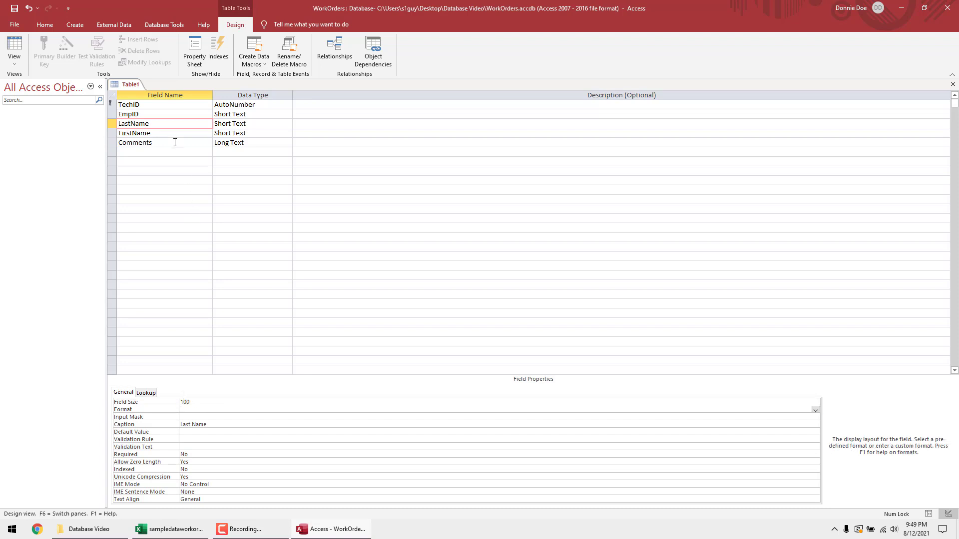
Step: Set the FirstName field's Field Size property to 100
{"action": "left_click", "coordinate": [170, 133]}
{"action": "left_click", "coordinate": [171, 405]}
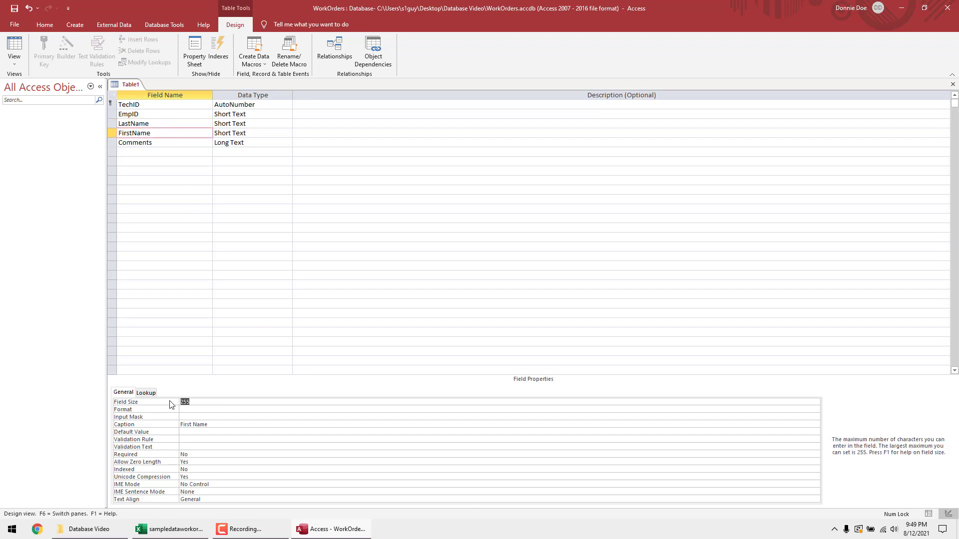
{"action": "type", "text": "100"}
{"action": "key", "text": "Down"}
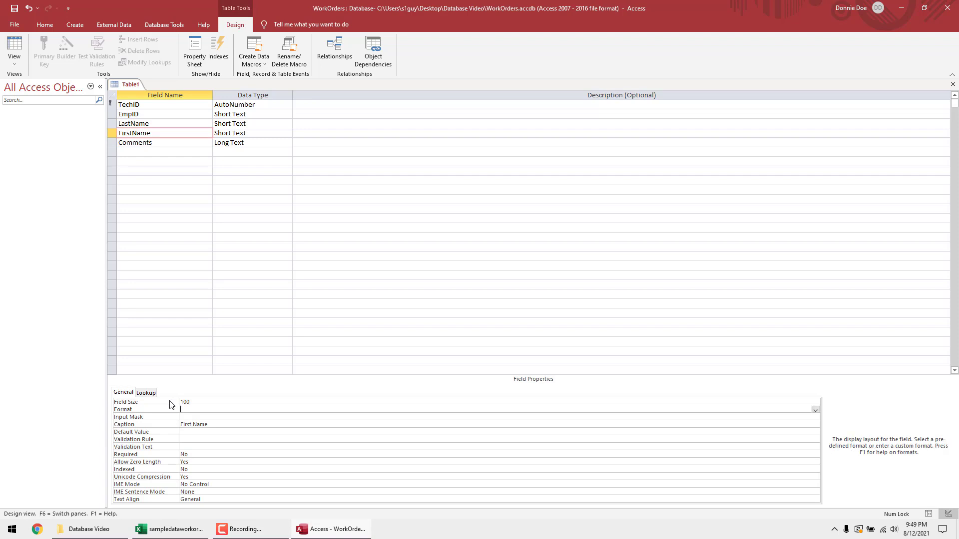
{"action": "key", "text": "Up"}
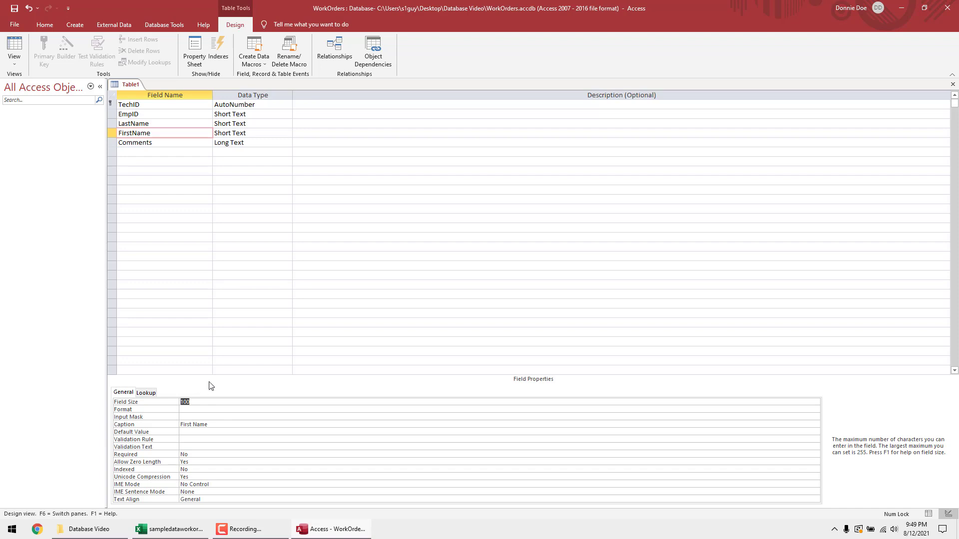
Step: Save the new table under the name tTechnicians
{"action": "left_click", "coordinate": [174, 144]}
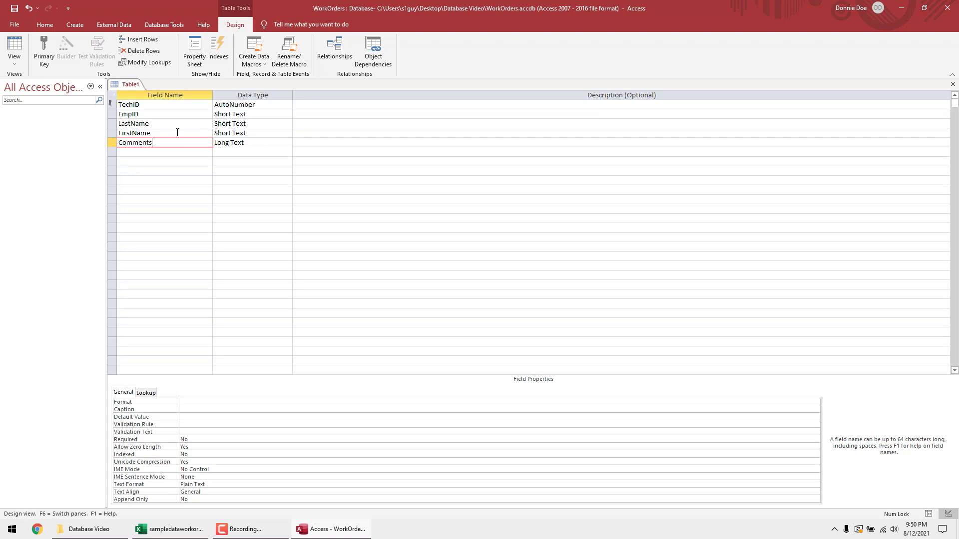
{"action": "left_click", "coordinate": [14, 8]}
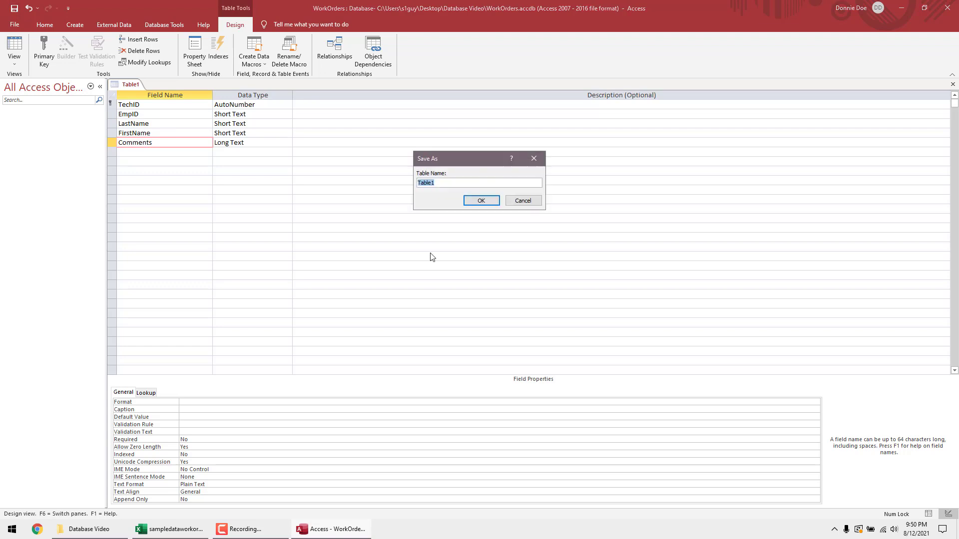
{"action": "type", "text": "tTechnicians"}
{"action": "key", "text": "Return"}
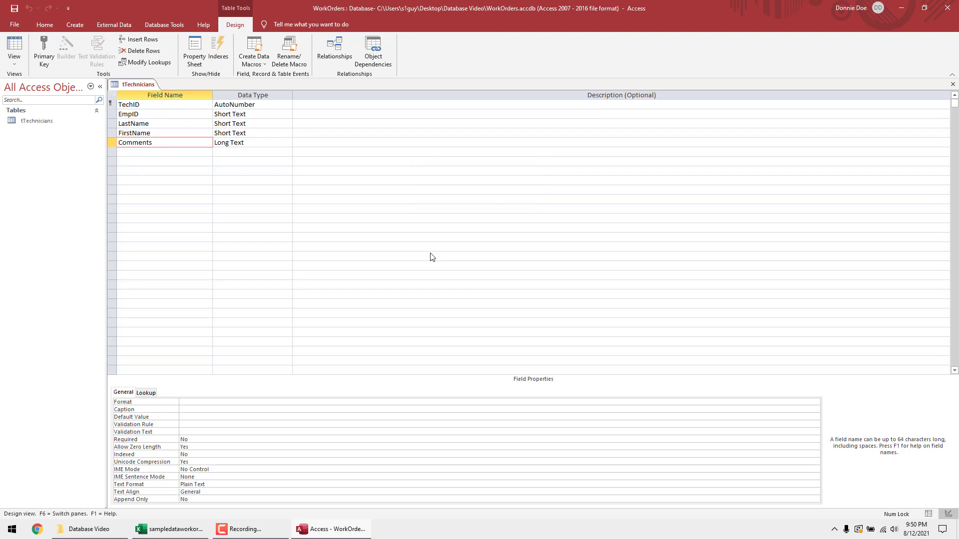
Step: View tTechnicians as a datasheet, compare its columns with the EmpID through HireDate cells in the Excel workbook, and return to Access
{"action": "left_click", "coordinate": [31, 122]}
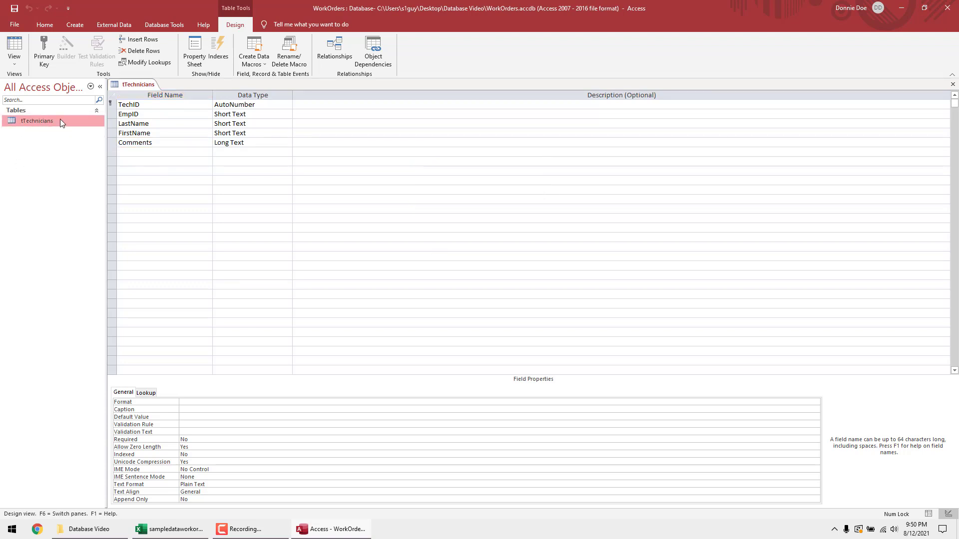
{"action": "left_click", "coordinate": [17, 46]}
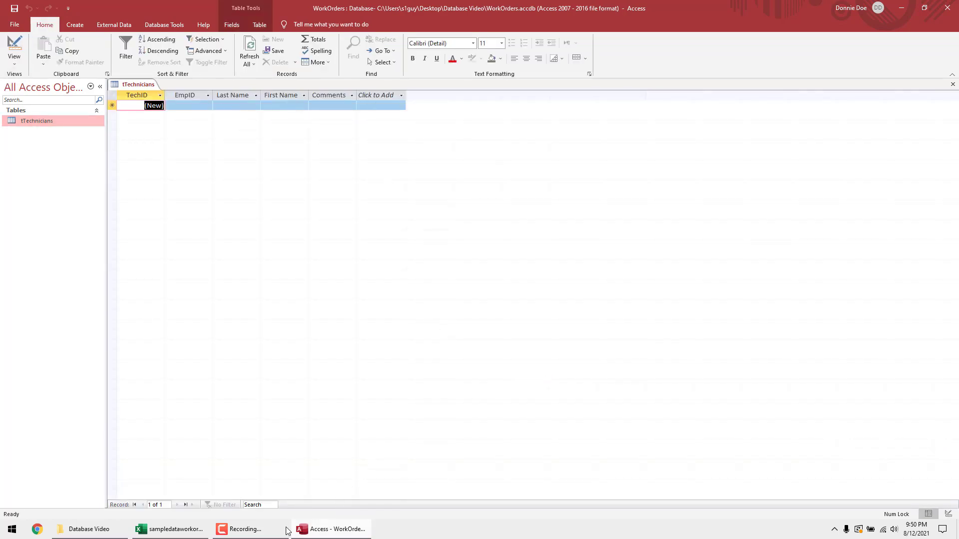
{"action": "left_click", "coordinate": [184, 530]}
{"action": "left_click", "coordinate": [26, 118]}
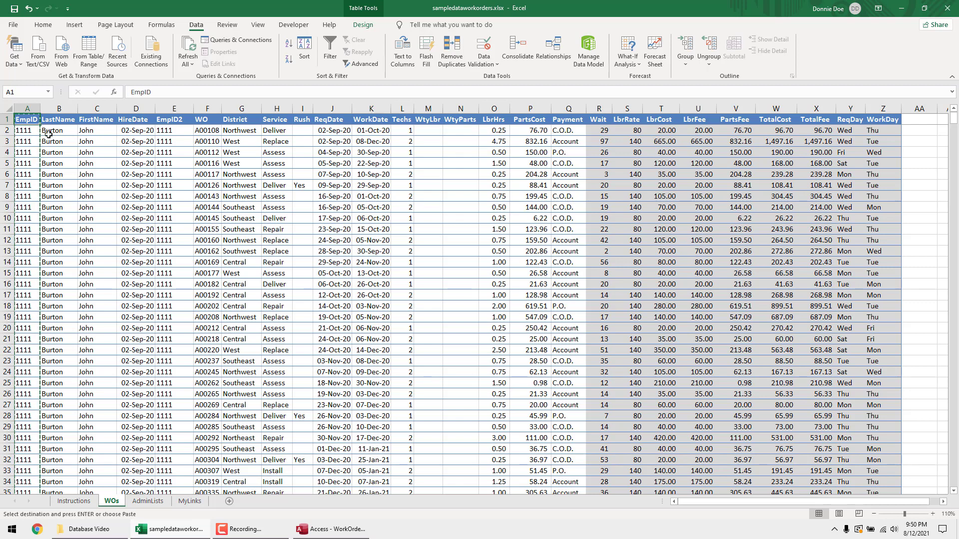
{"action": "left_click", "coordinate": [30, 130]}
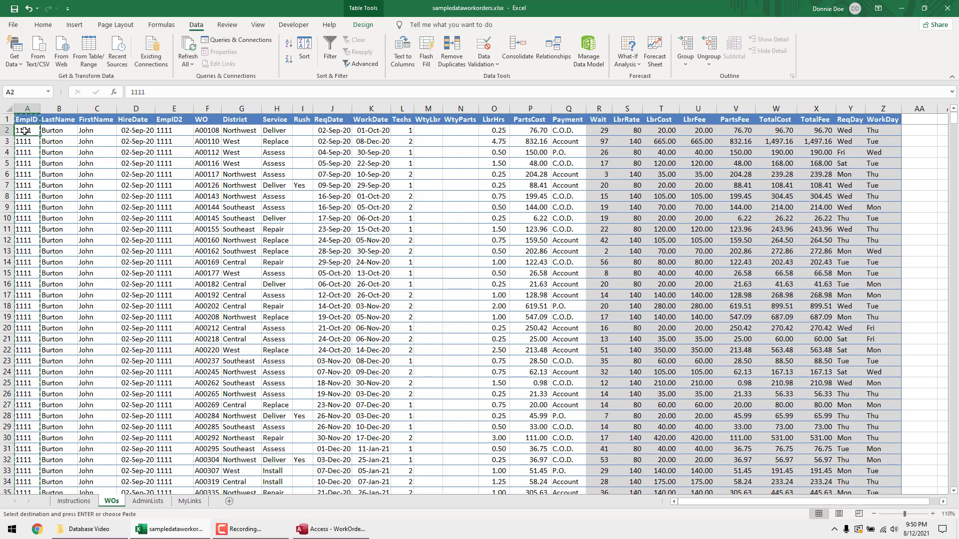
{"action": "left_click", "coordinate": [136, 130], "text": "shift"}
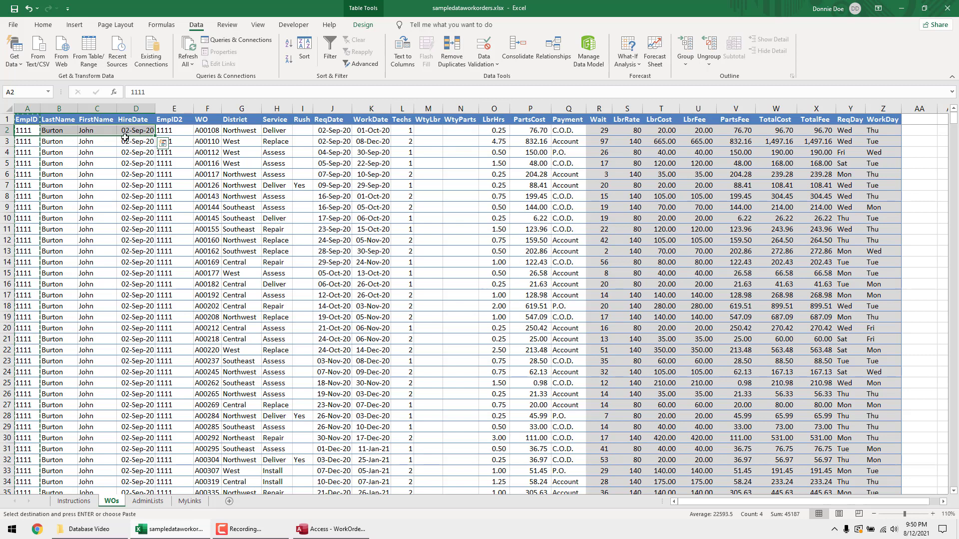
{"action": "key", "text": "alt+Tab"}
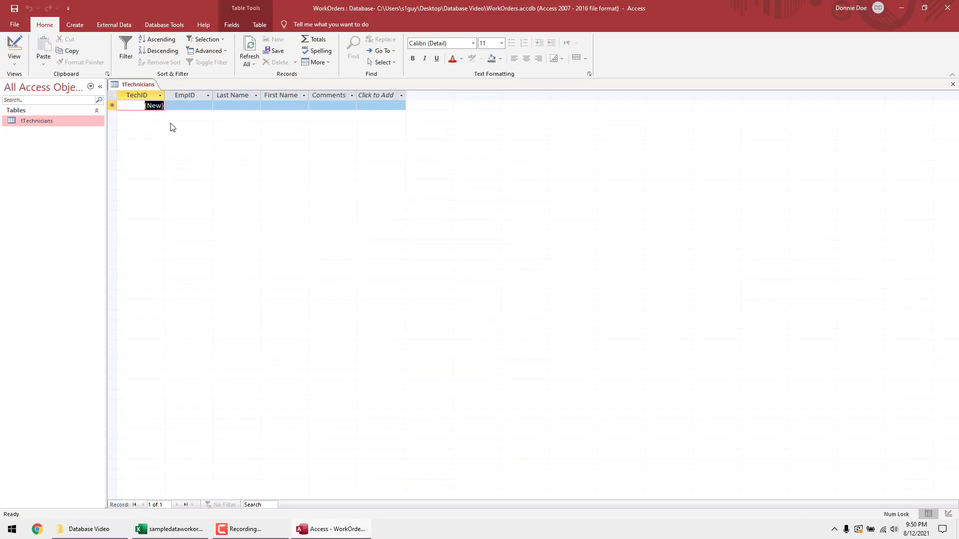
Step: Insert a HireDate field with the Date/Time data type above Comments in the tTechnicians design
{"action": "left_click", "coordinate": [18, 49]}
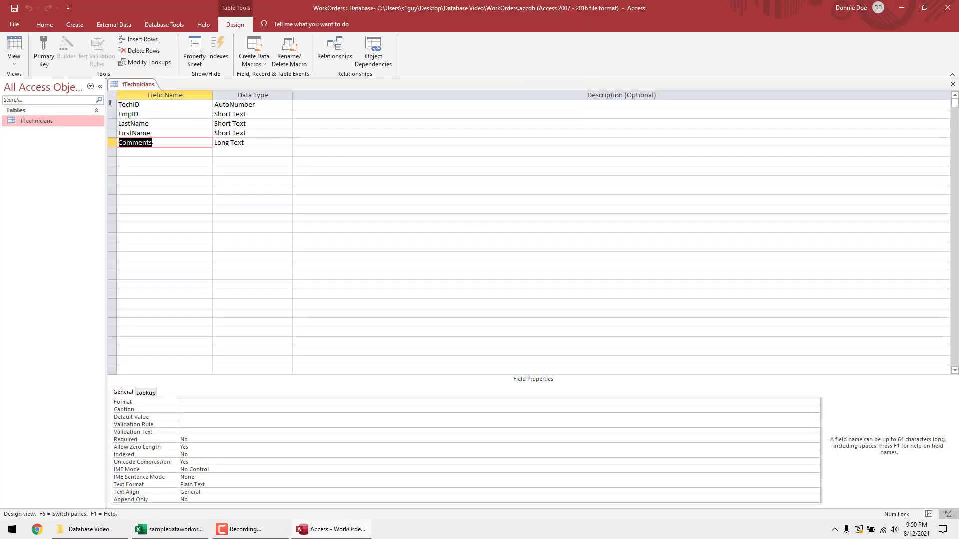
{"action": "left_click", "coordinate": [155, 144]}
{"action": "left_click", "coordinate": [140, 41]}
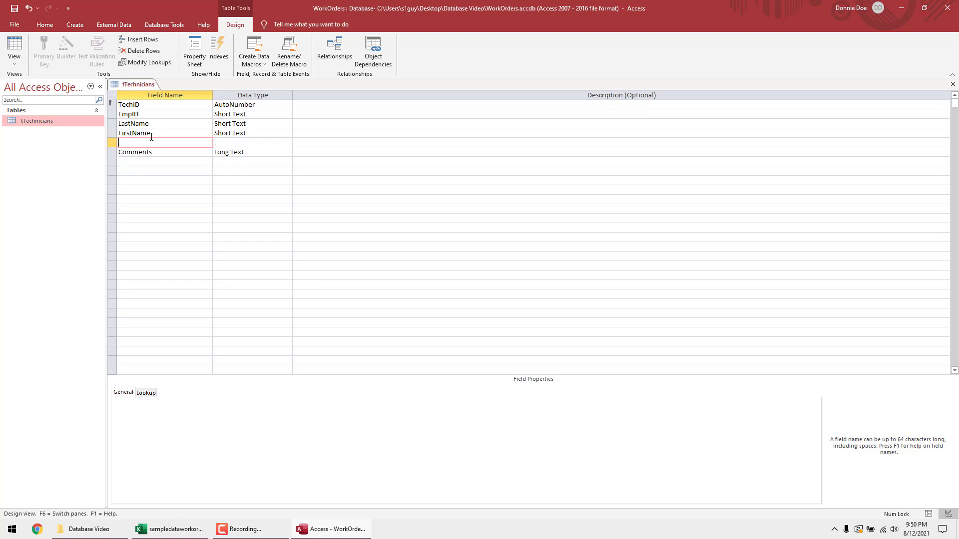
{"action": "type", "text": "HireDate"}
{"action": "key", "text": "Tab"}
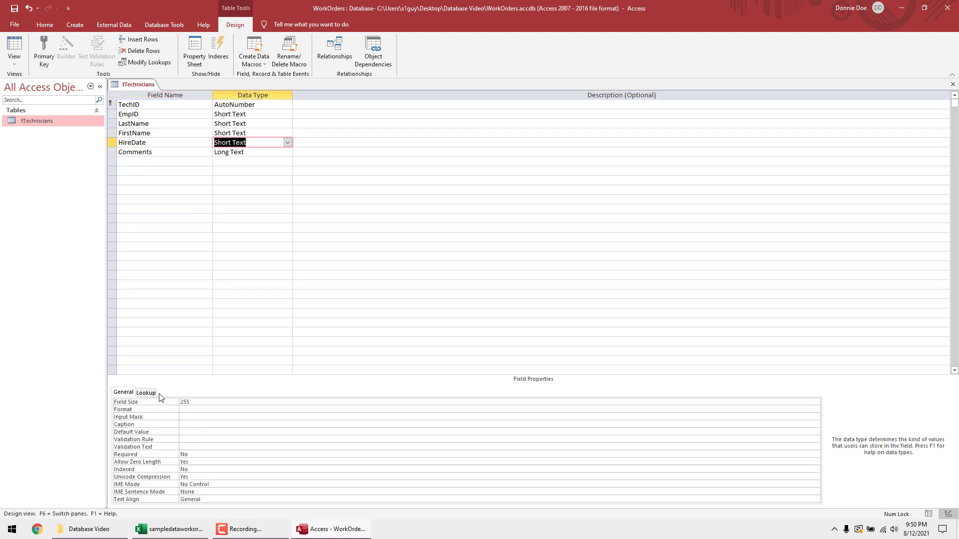
{"action": "left_click", "coordinate": [156, 426]}
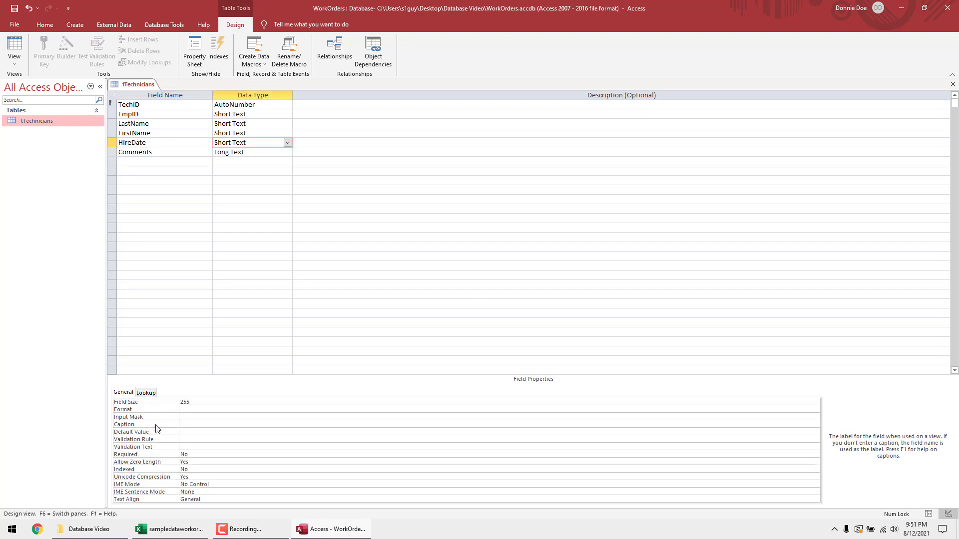
{"action": "left_click", "coordinate": [287, 143]}
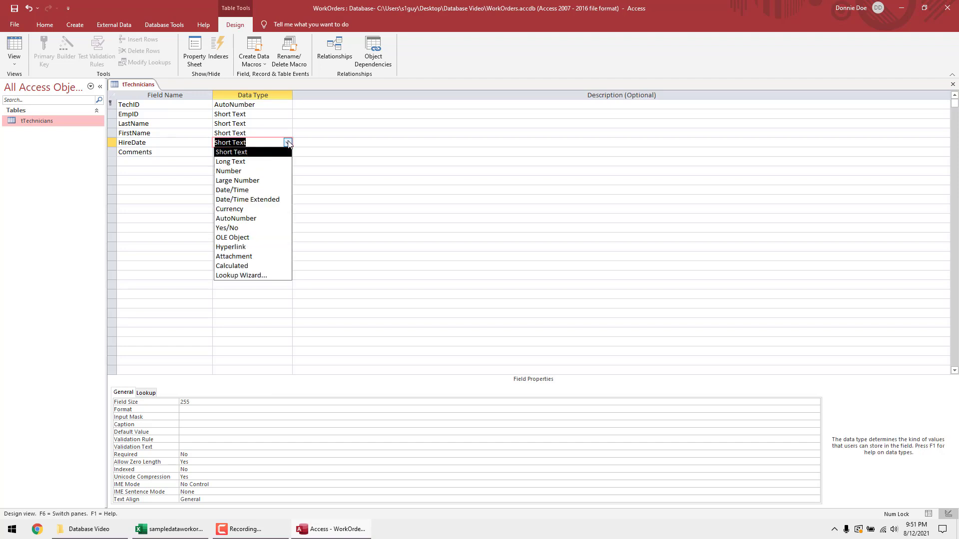
{"action": "left_click", "coordinate": [252, 190]}
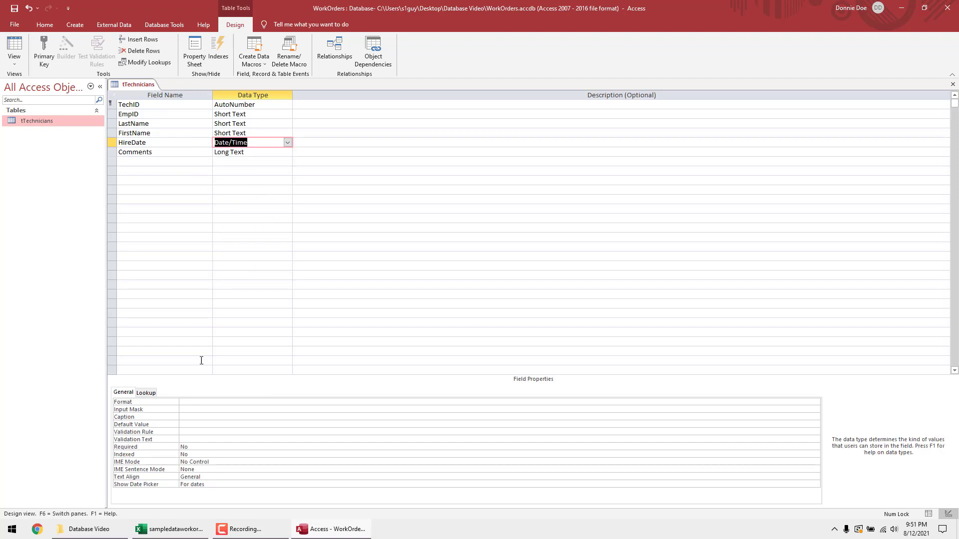
Step: Set the HireDate field's Format to Short Date and its Caption to "Hire Date"
{"action": "left_click", "coordinate": [155, 402]}
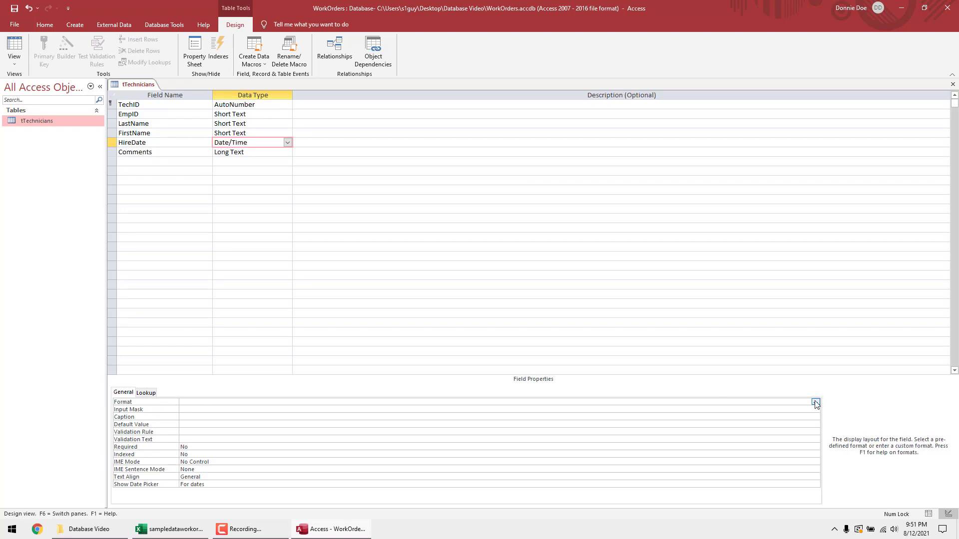
{"action": "left_click", "coordinate": [815, 402]}
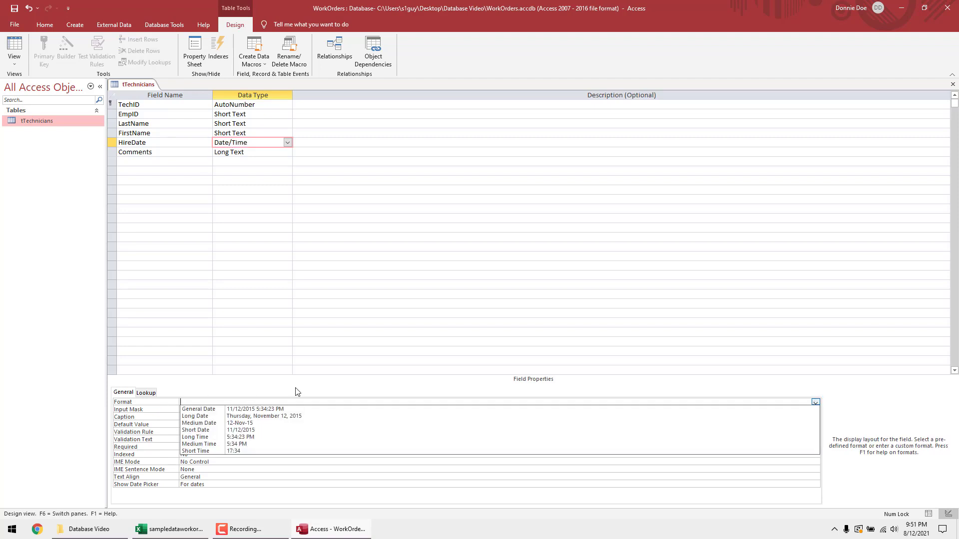
{"action": "left_click", "coordinate": [254, 430]}
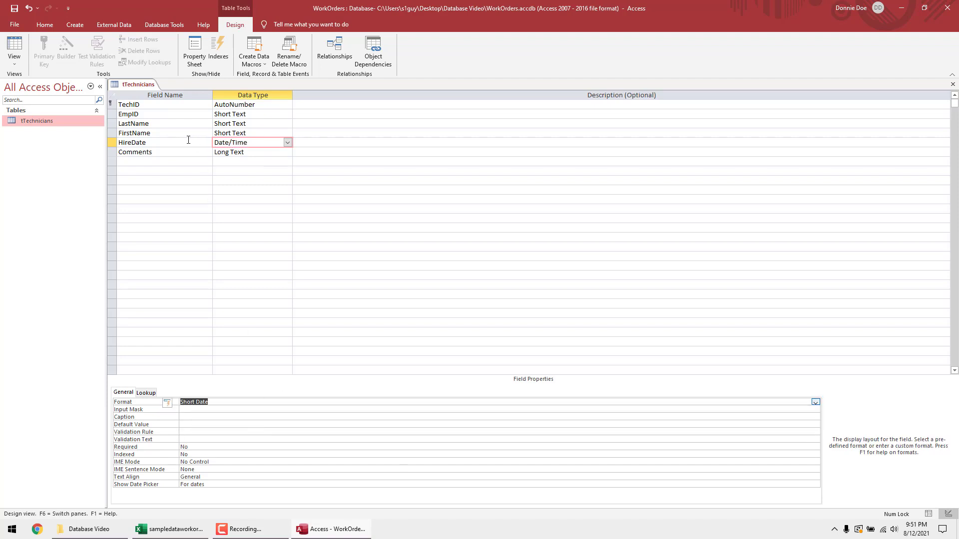
{"action": "left_click", "coordinate": [154, 417]}
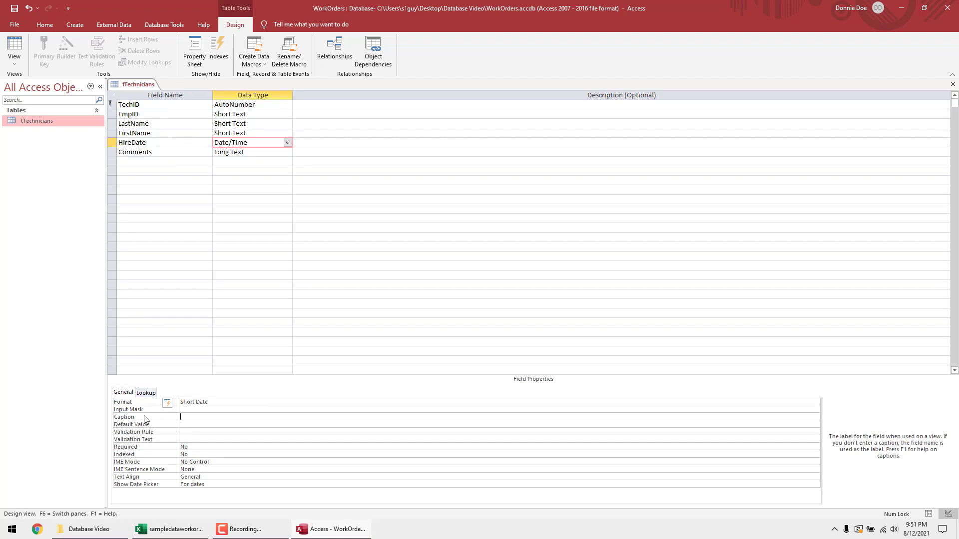
{"action": "type", "text": "Hire Date"}
{"action": "key", "text": "Return"}
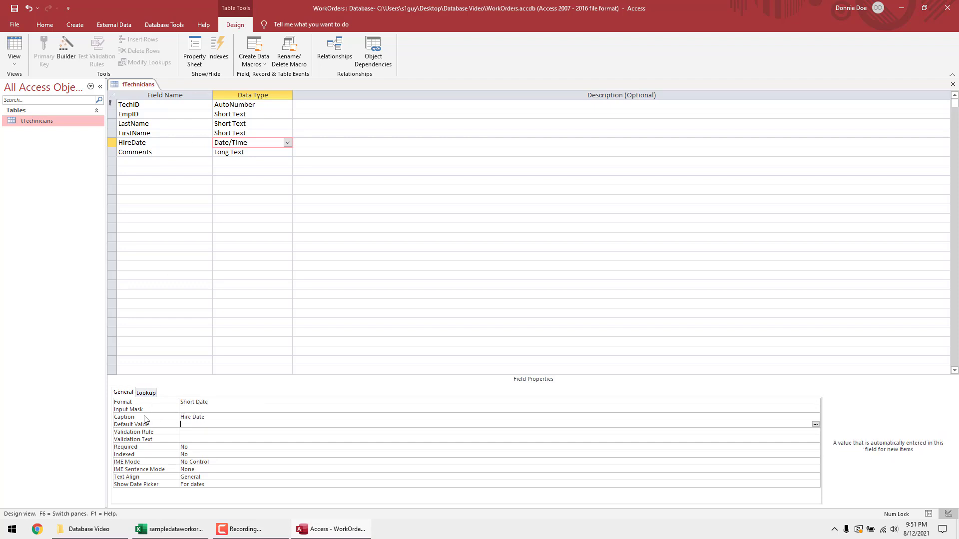
Step: Save the tTechnicians design changes and show the table as a datasheet
{"action": "left_click", "coordinate": [14, 9]}
{"action": "left_click", "coordinate": [14, 50]}
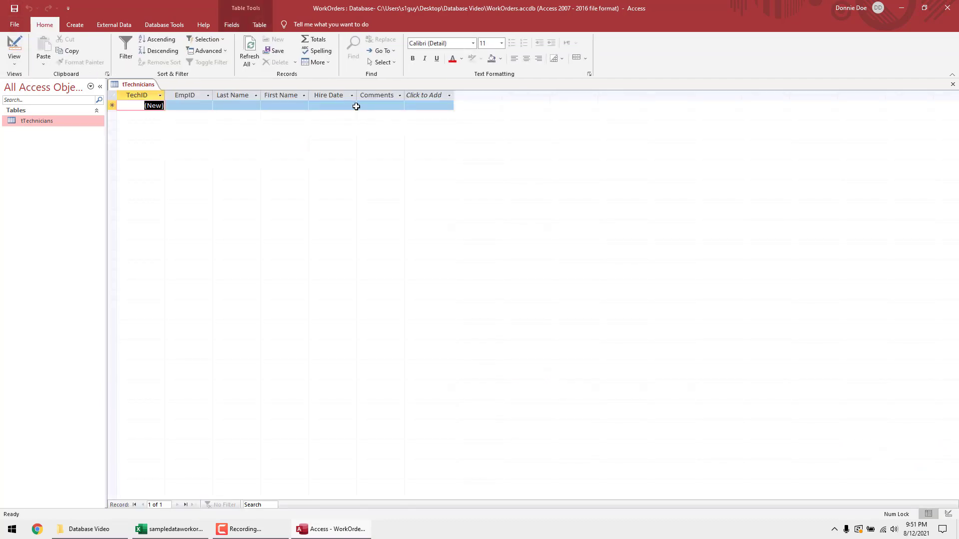
Step: Switch to the Excel workbook and copy the EmpID through HireDate data in cells A2:D1001 of the WOs sheet
{"action": "key", "text": "alt+Tab"}
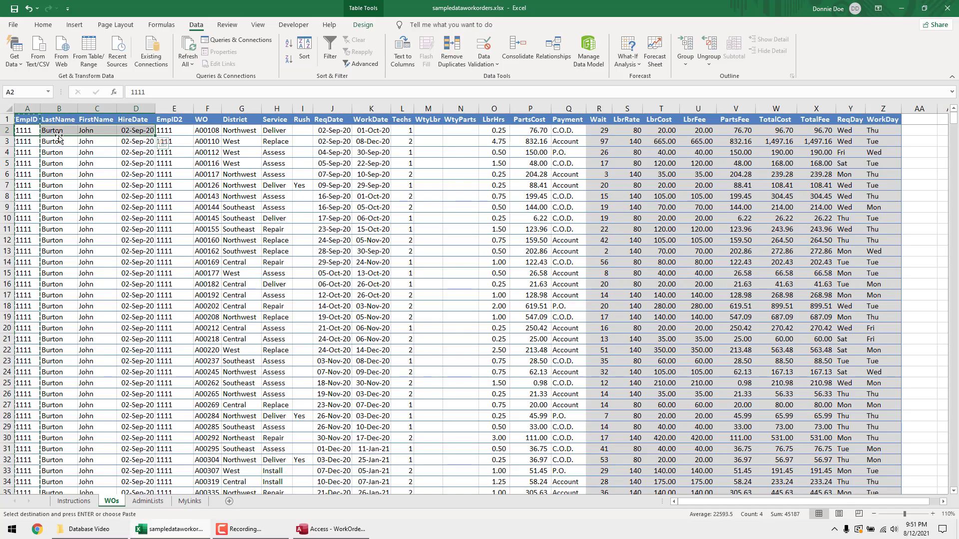
{"action": "left_click", "coordinate": [29, 131]}
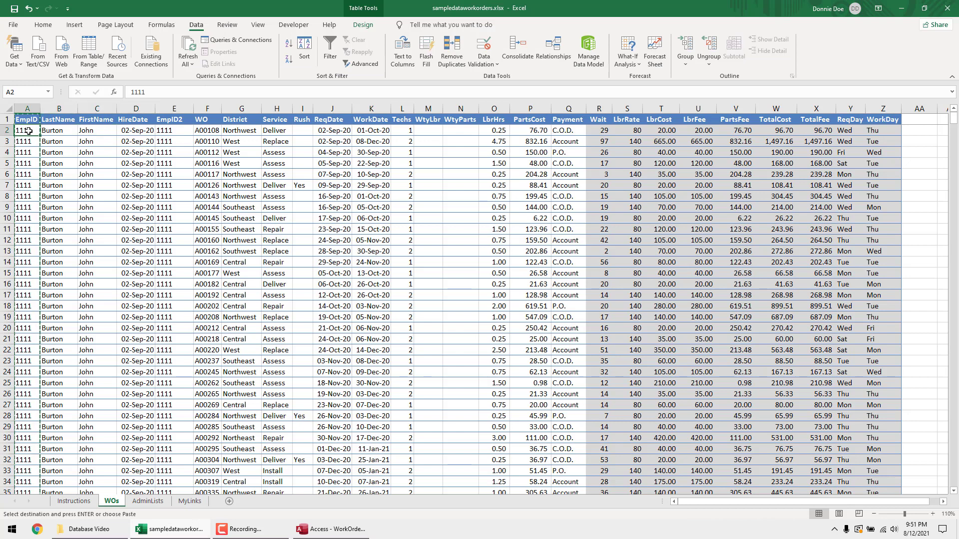
{"action": "left_click", "coordinate": [142, 131], "text": "shift"}
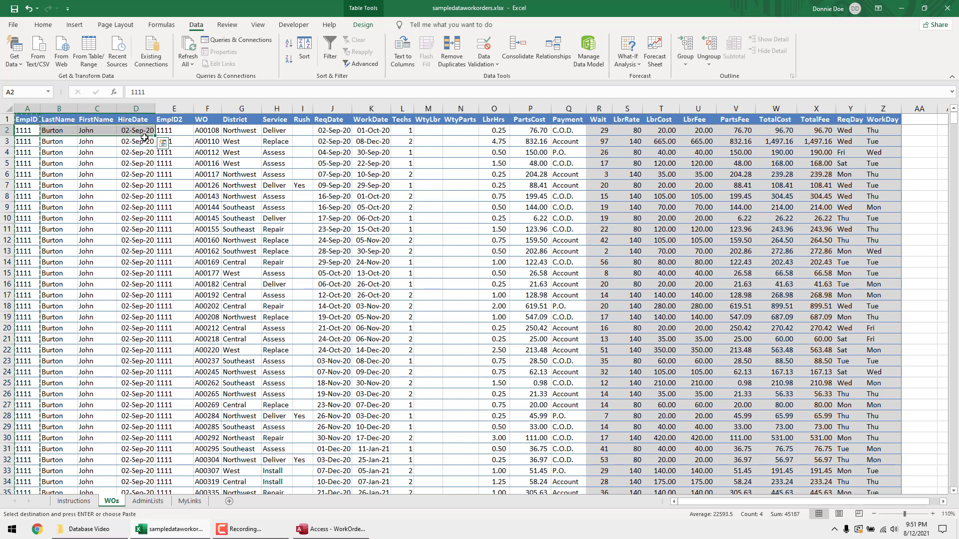
{"action": "key", "text": "ctrl+shift+Down"}
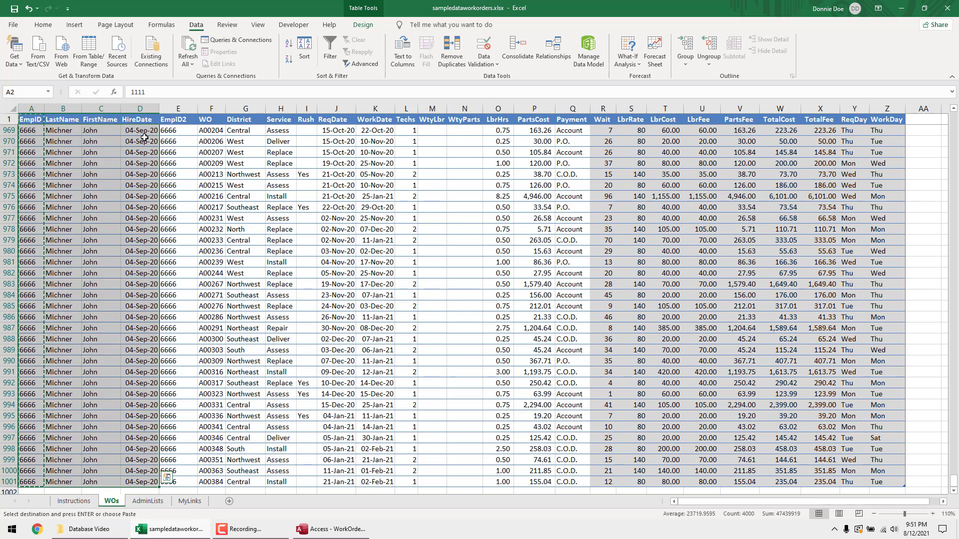
{"action": "key", "text": "ctrl+c"}
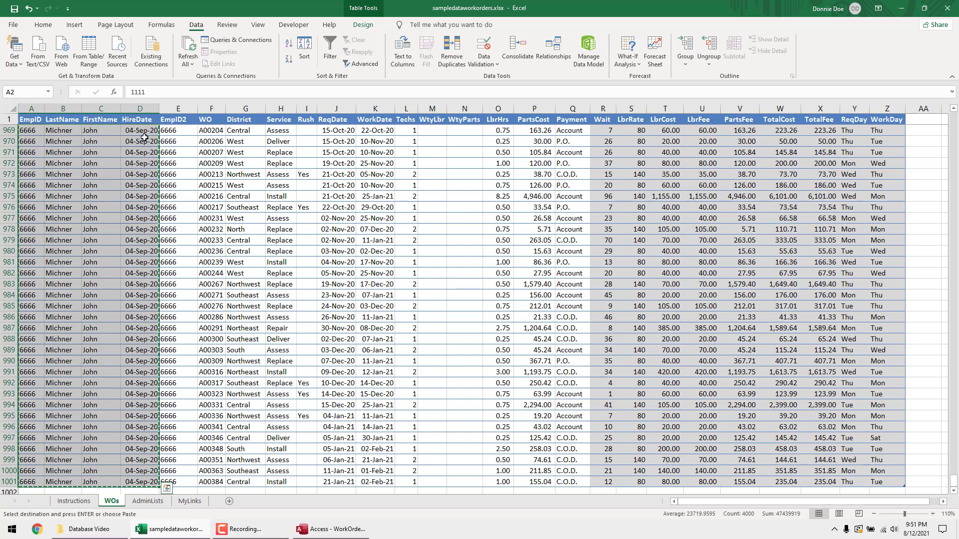
Step: Try to paste the copied rows into the EmpID through Hire Date columns of tTechnicians in Access, without suppressing further error messages
{"action": "key", "text": "alt+Tab"}
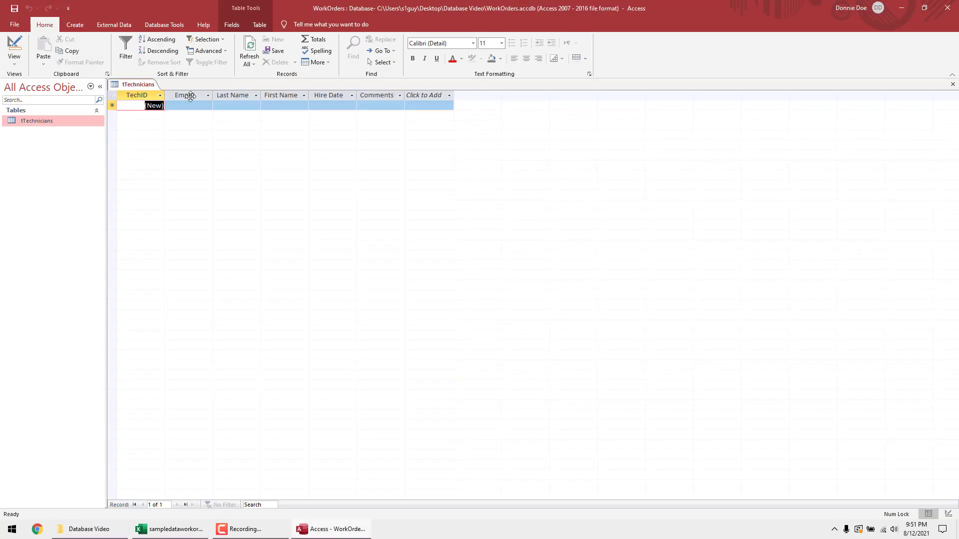
{"action": "left_click_drag", "start_coordinate": [190, 97], "coordinate": [337, 96]}
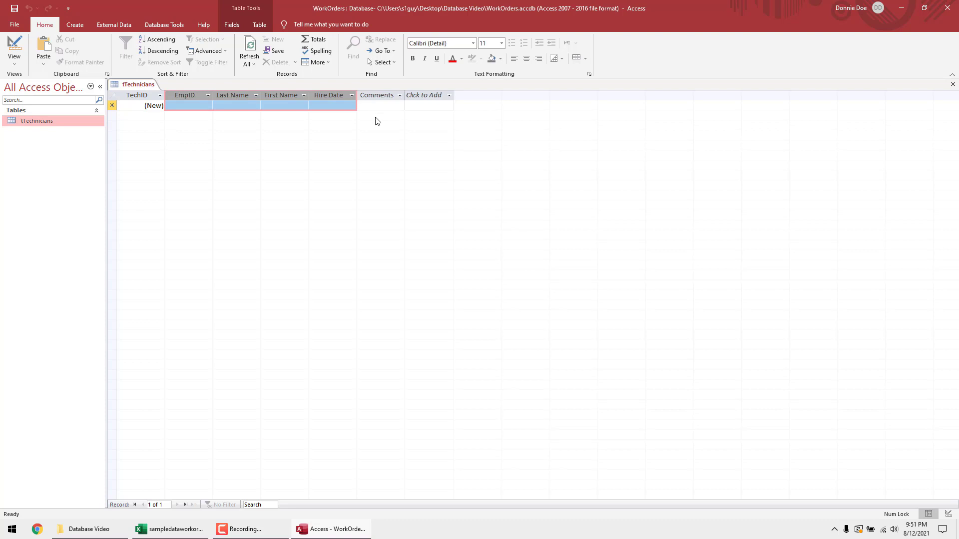
{"action": "key", "text": "ctrl+v"}
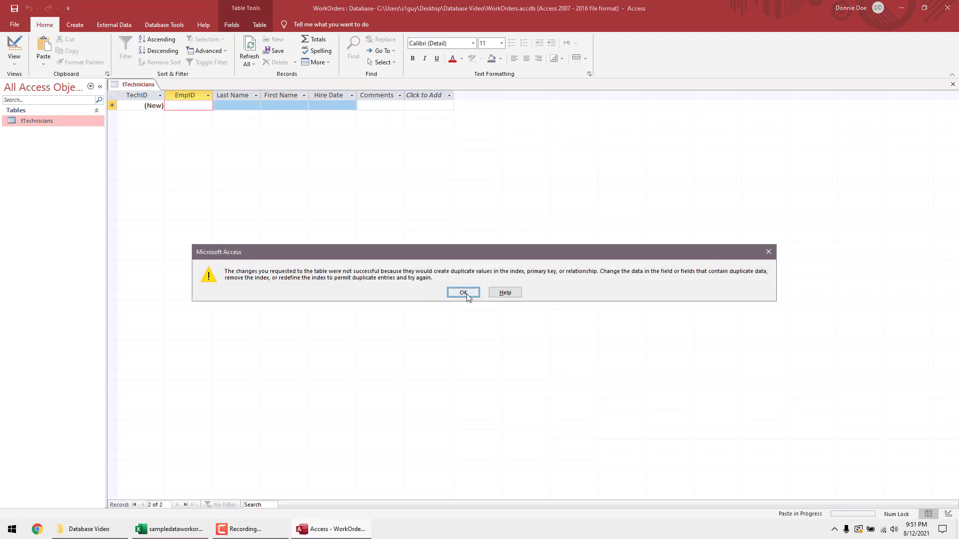
{"action": "left_click", "coordinate": [463, 292]}
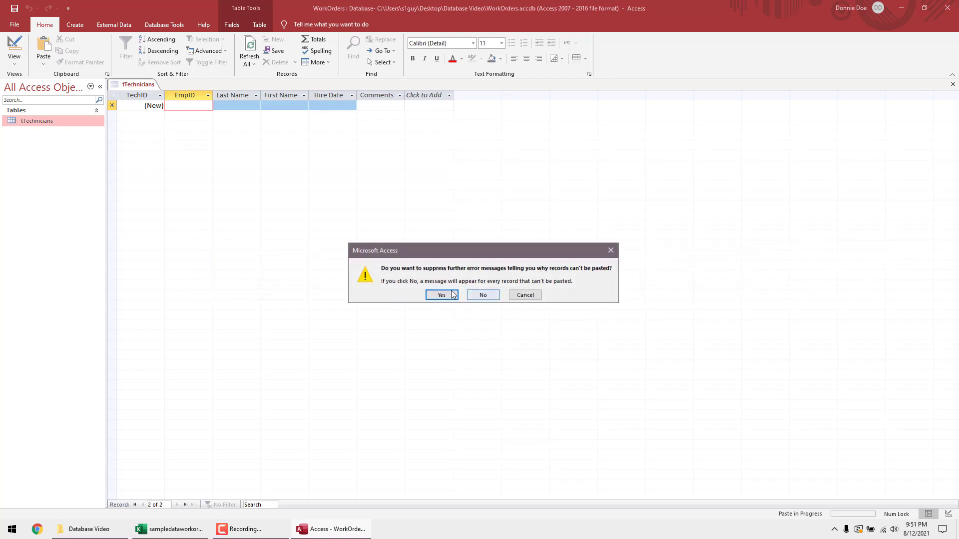
{"action": "left_click", "coordinate": [479, 294]}
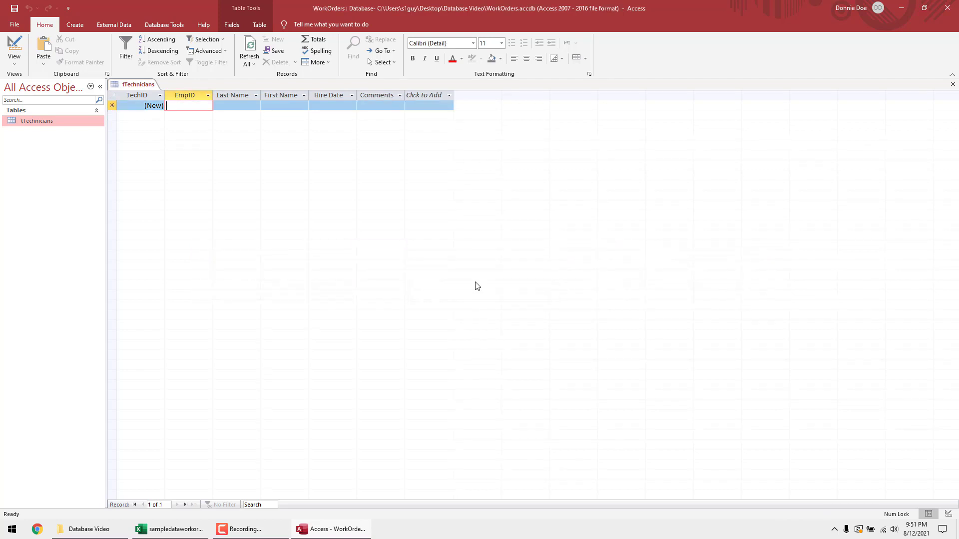
Step: Examine the employee and work order columns in the Excel sheet against the tTechnicians columns in Access
{"action": "key", "text": "alt+Tab"}
{"action": "left_click", "coordinate": [71, 145]}
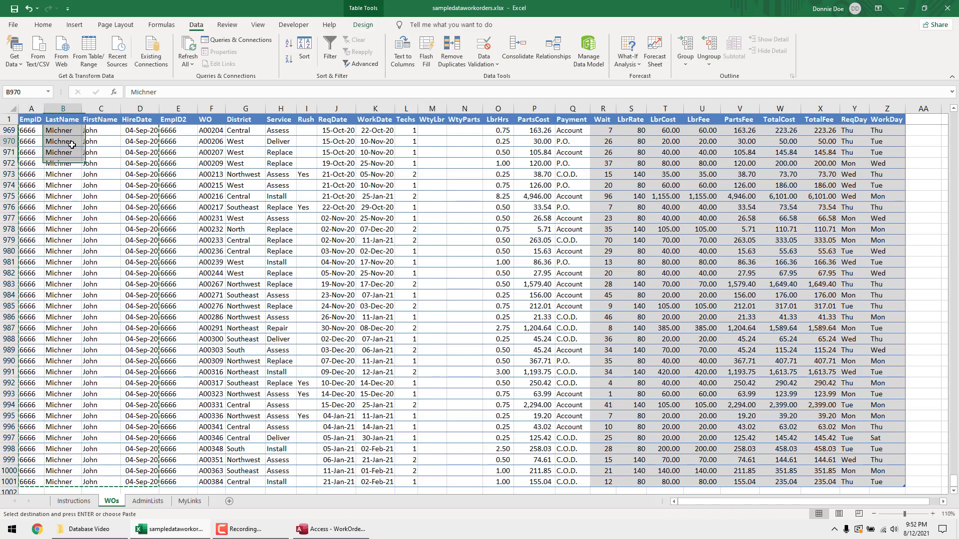
{"action": "key", "text": "ctrl+Home"}
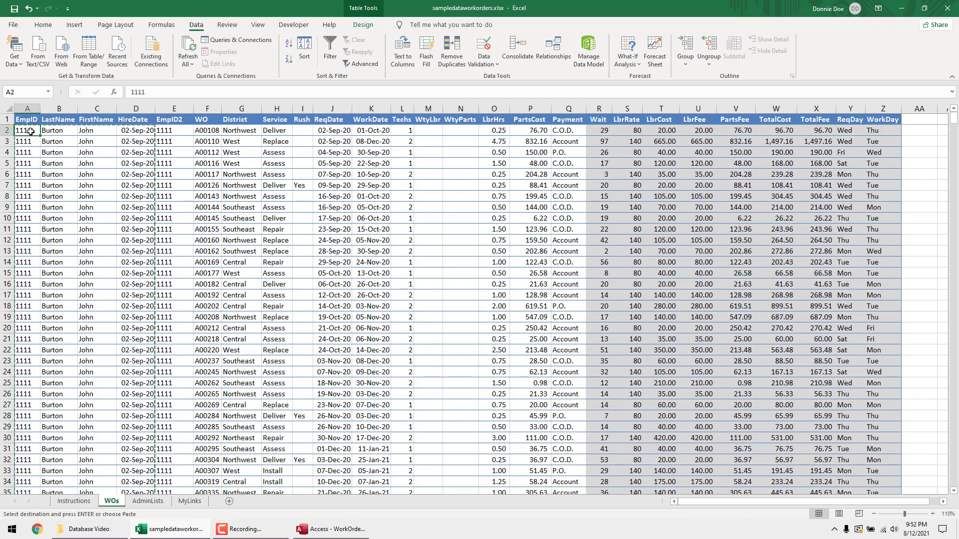
{"action": "key", "text": "alt+Tab"}
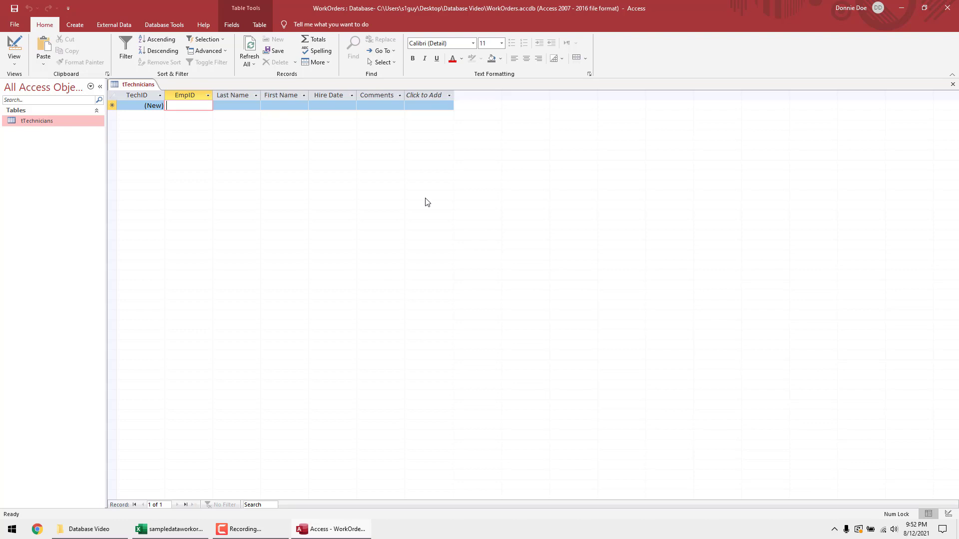
{"action": "key", "text": "alt+Tab"}
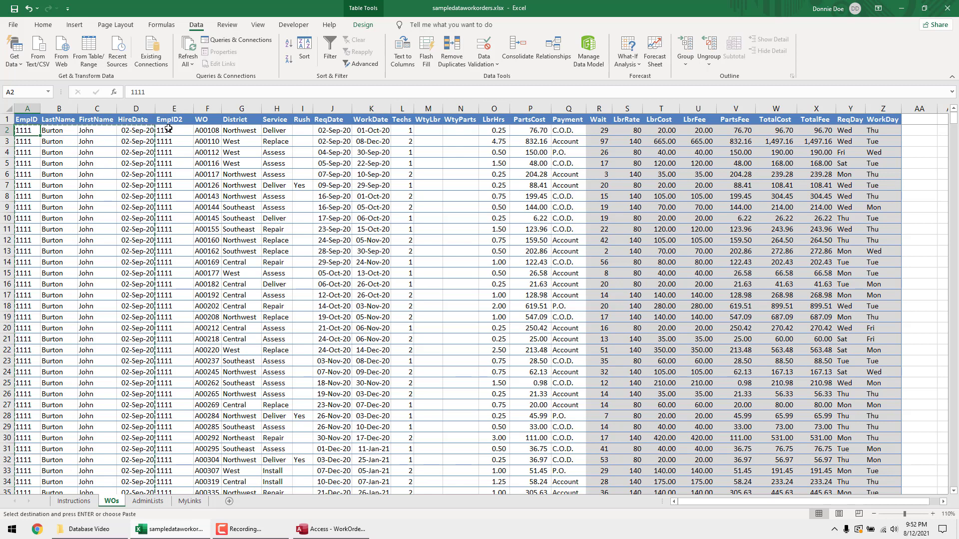
{"action": "left_click_drag", "start_coordinate": [167, 130], "coordinate": [551, 199]}
{"action": "left_click_drag", "start_coordinate": [180, 120], "coordinate": [562, 384]}
Step: Copy cells A2:D2 from the Excel sheet and paste them into tTechnicians as the first technician record
{"action": "left_click_drag", "start_coordinate": [22, 129], "coordinate": [140, 131]}
{"action": "key", "text": "ctrl+c"}
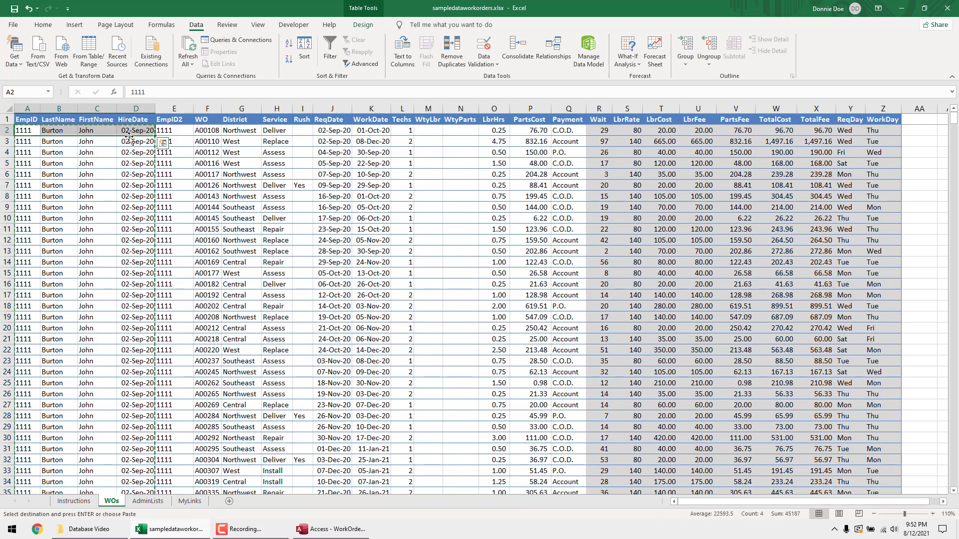
{"action": "key", "text": "alt+Tab"}
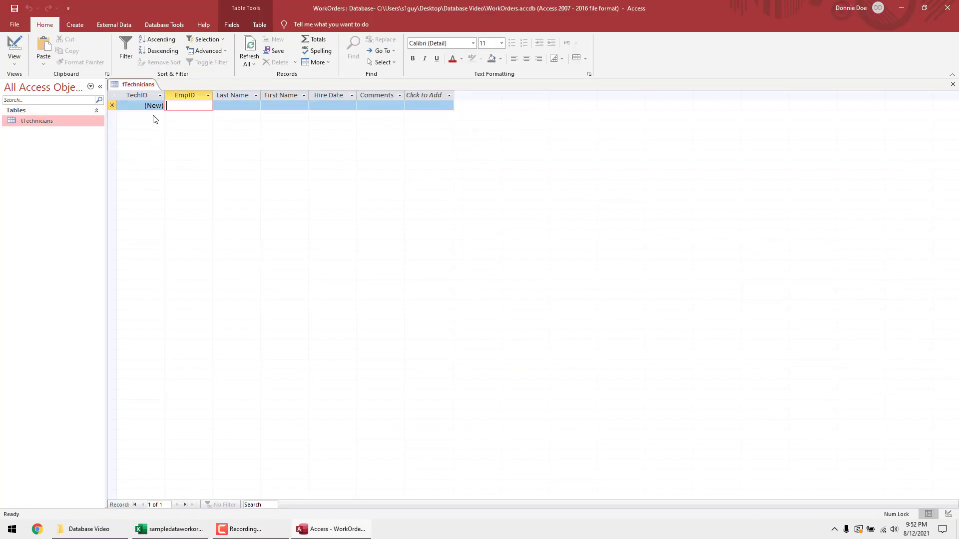
{"action": "left_click_drag", "start_coordinate": [181, 93], "coordinate": [338, 97]}
{"action": "key", "text": "ctrl+v"}
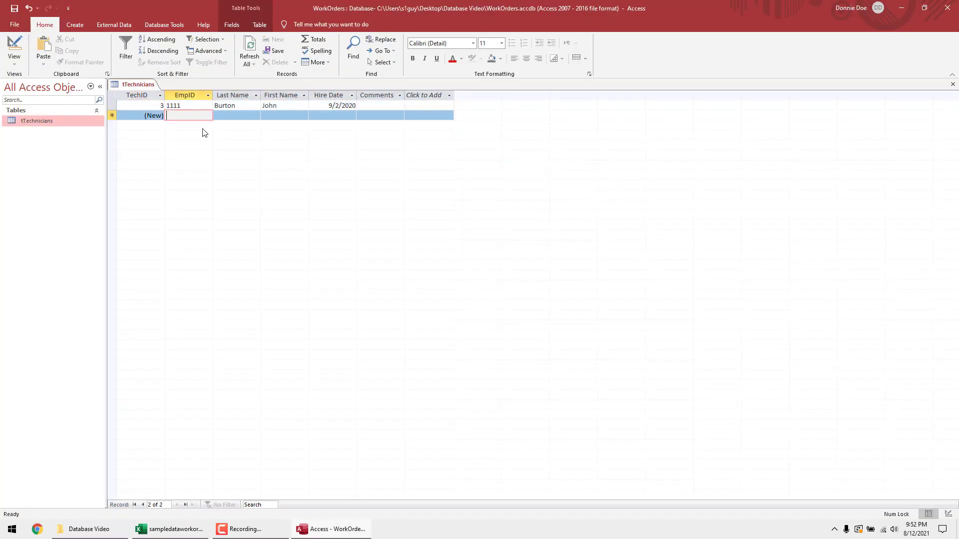
Step: Copy the second technician's cells A275:D275 from Excel and paste them into the EmpID through Hire Date fields of a new tTechnicians record
{"action": "key", "text": "alt+Tab"}
{"action": "scroll", "coordinate": [158, 200], "scroll_direction": "down", "scroll_amount": 8}
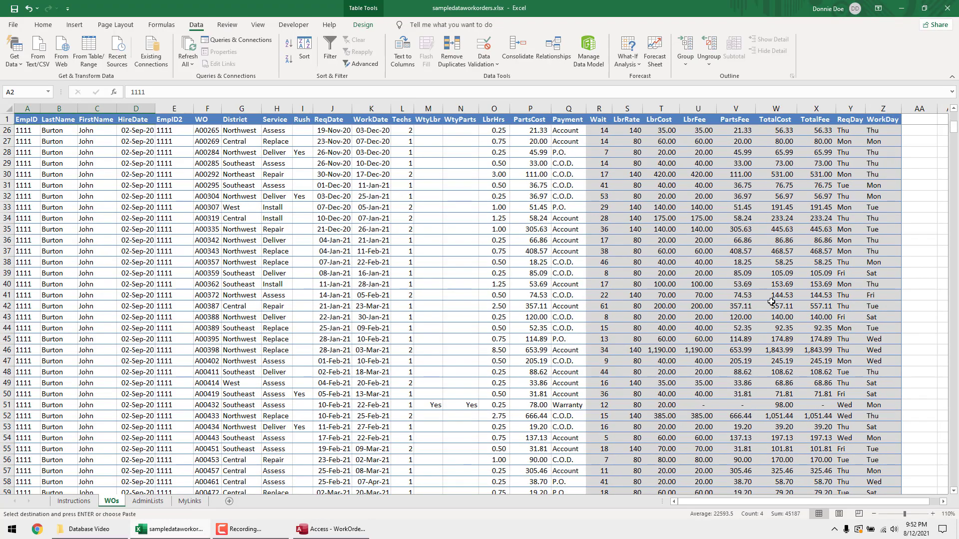
{"action": "left_click_drag", "start_coordinate": [954, 130], "coordinate": [955, 215]}
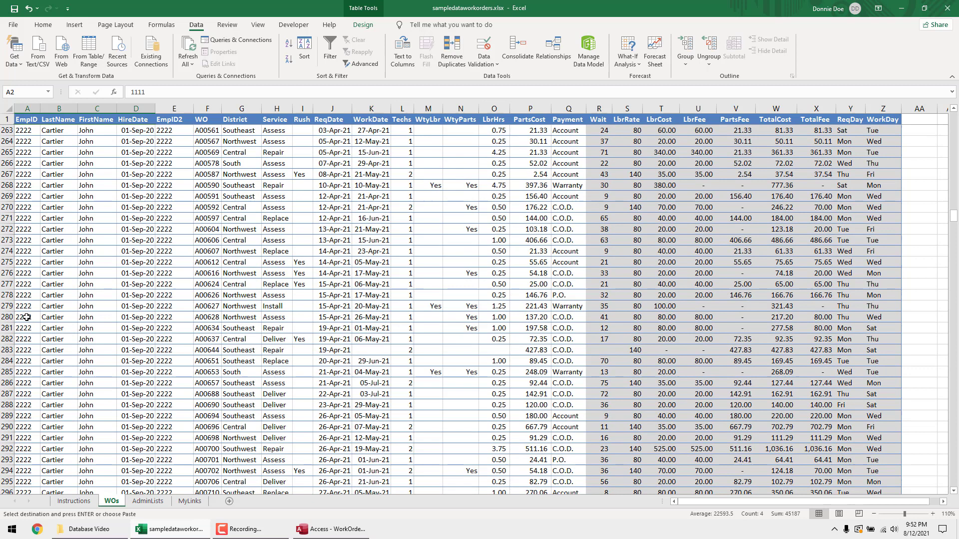
{"action": "left_click", "coordinate": [26, 261]}
{"action": "left_click_drag", "start_coordinate": [27, 261], "coordinate": [138, 262]}
{"action": "key", "text": "ctrl+v"}
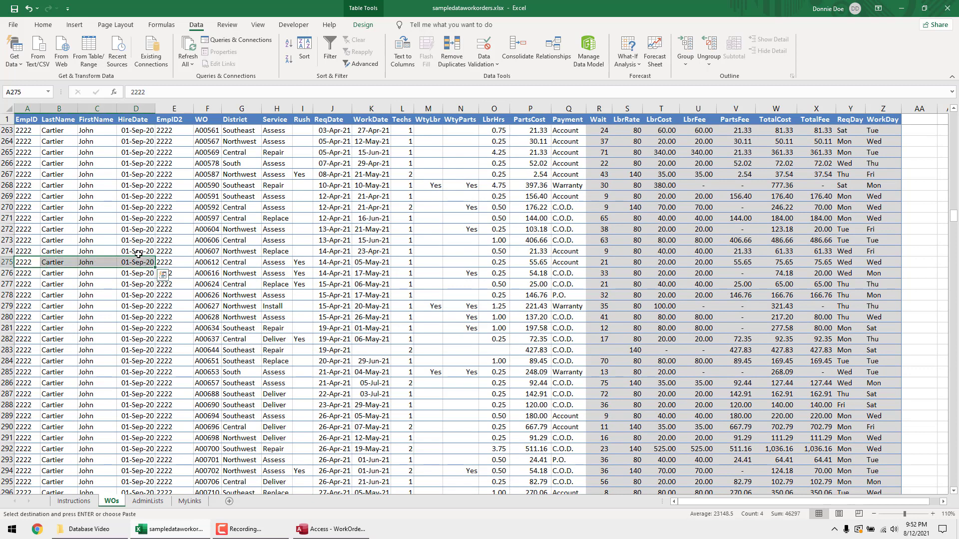
{"action": "key", "text": "alt+Tab"}
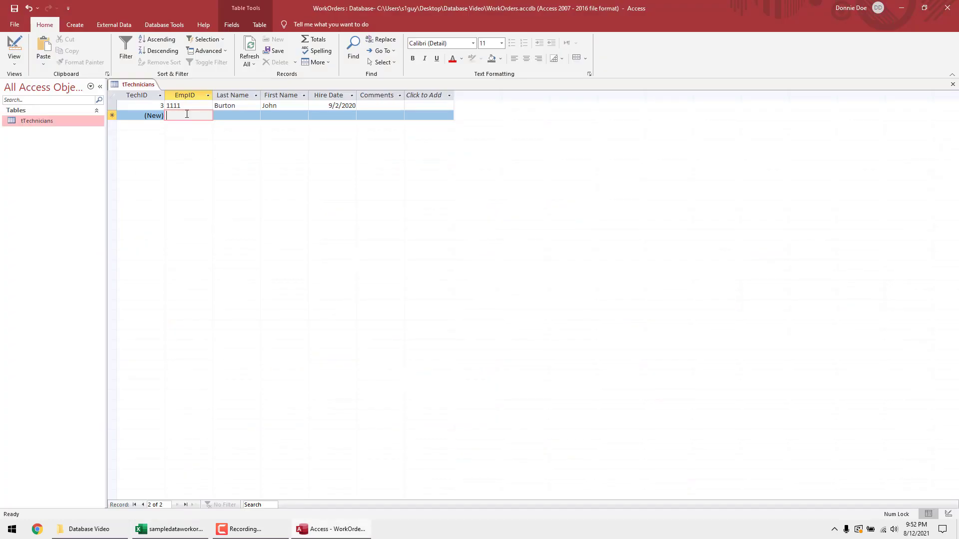
{"action": "left_click", "coordinate": [342, 116], "text": "shift"}
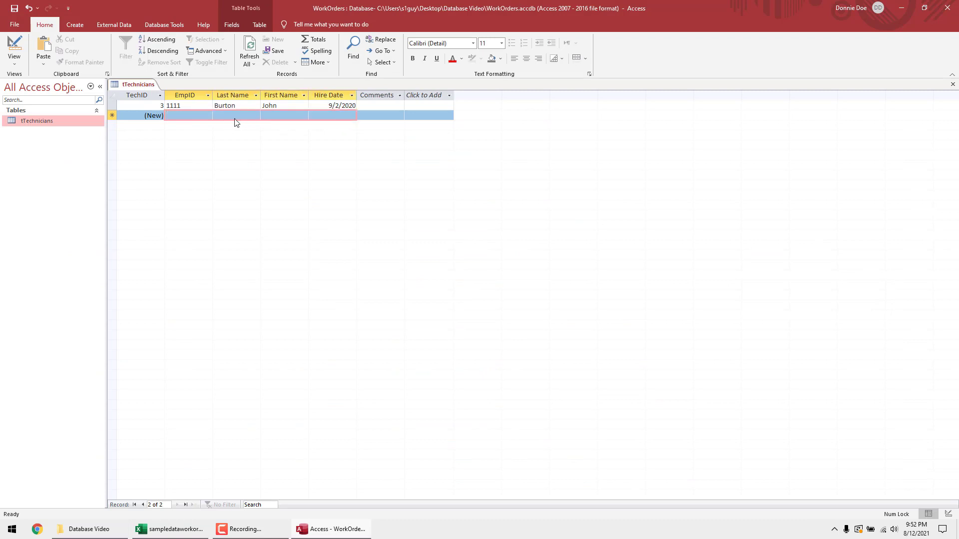
{"action": "left_click", "coordinate": [194, 115]}
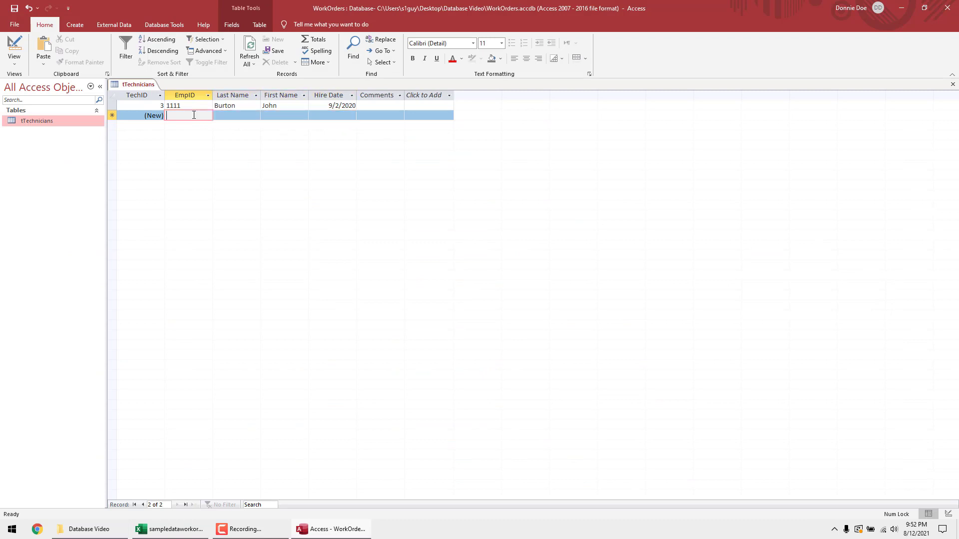
{"action": "left_click", "coordinate": [339, 115], "text": "shift"}
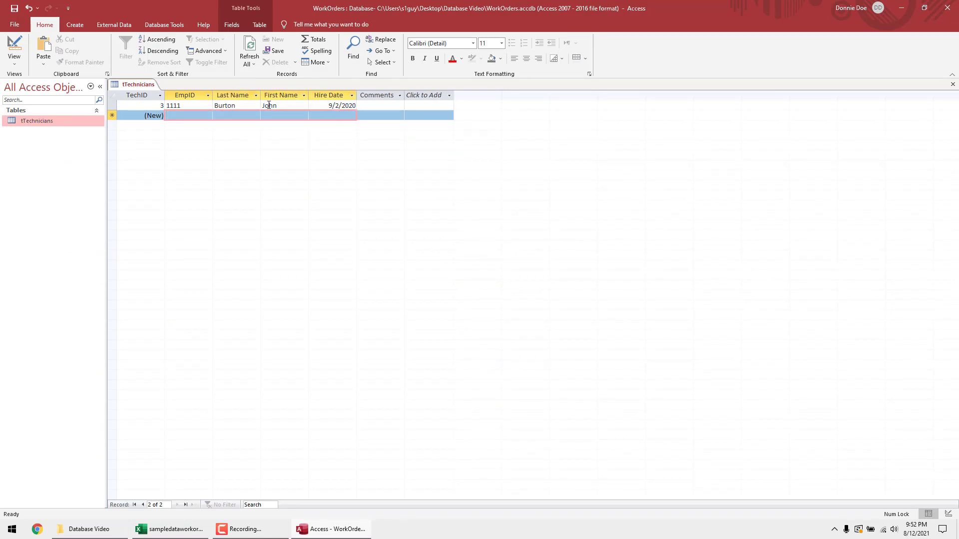
{"action": "key", "text": "ctrl+v"}
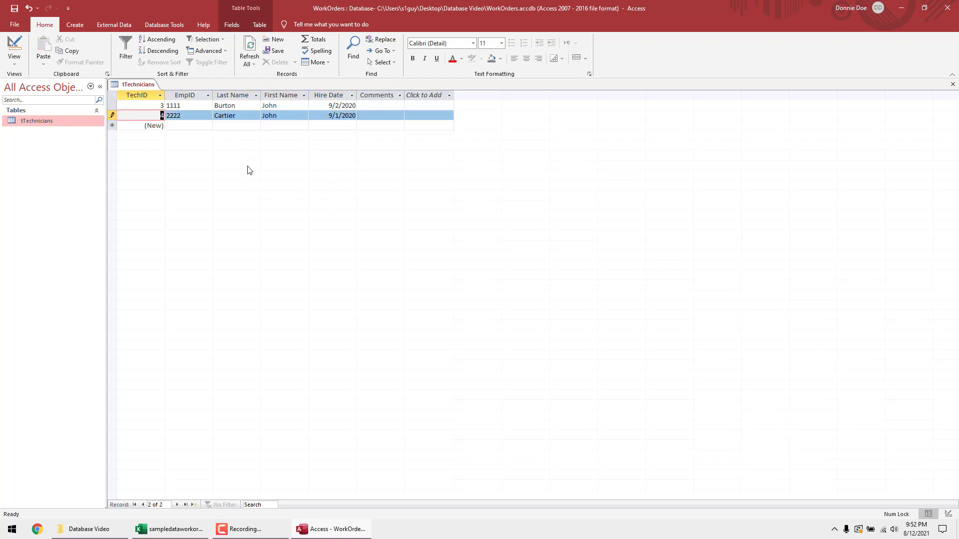
Step: Add the third technician to tTechnicians by copying cells A446:D446 from Excel into the new record
{"action": "key", "text": "alt+Tab"}
{"action": "left_click_drag", "start_coordinate": [953, 215], "coordinate": [953, 278]}
{"action": "left_click_drag", "start_coordinate": [32, 307], "coordinate": [154, 307]}
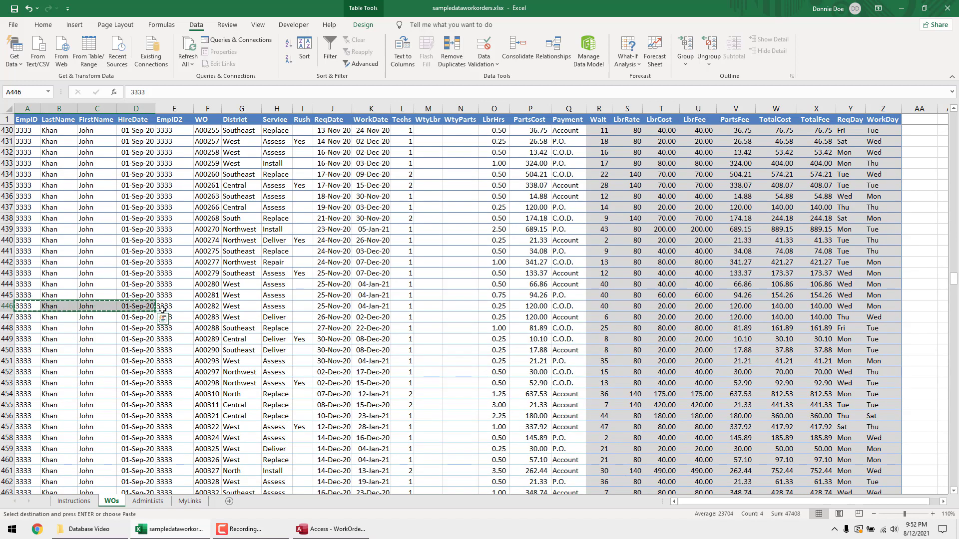
{"action": "key", "text": "alt+Tab"}
{"action": "key", "text": "ctrl+v"}
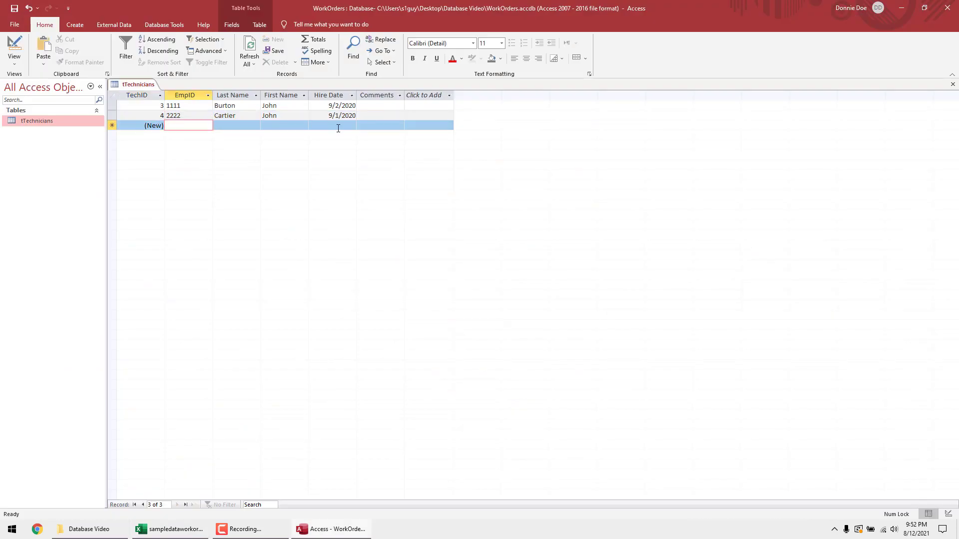
Step: Add the fourth technician to tTechnicians by copying cells A729:D729 from Excel into the new record
{"action": "key", "text": "alt+Tab"}
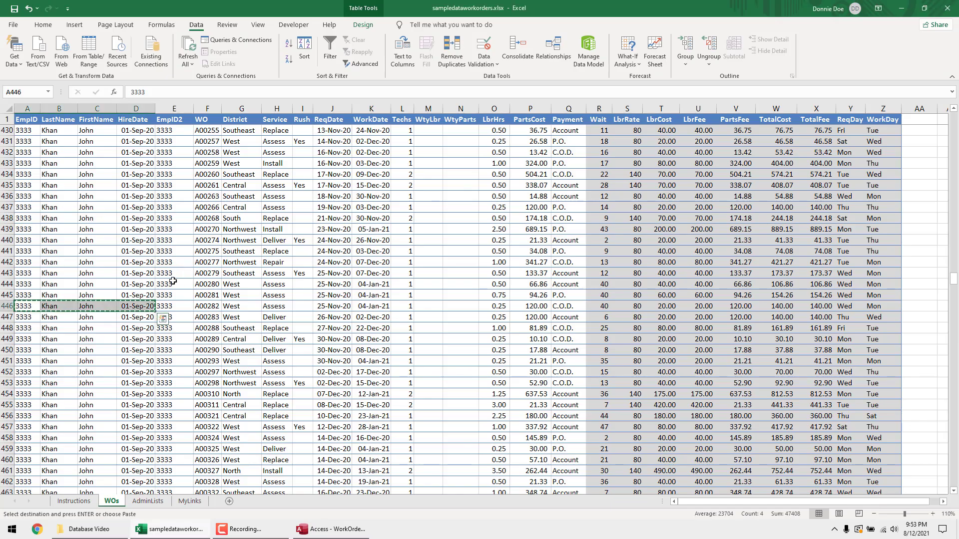
{"action": "left_click_drag", "start_coordinate": [953, 282], "coordinate": [953, 384]}
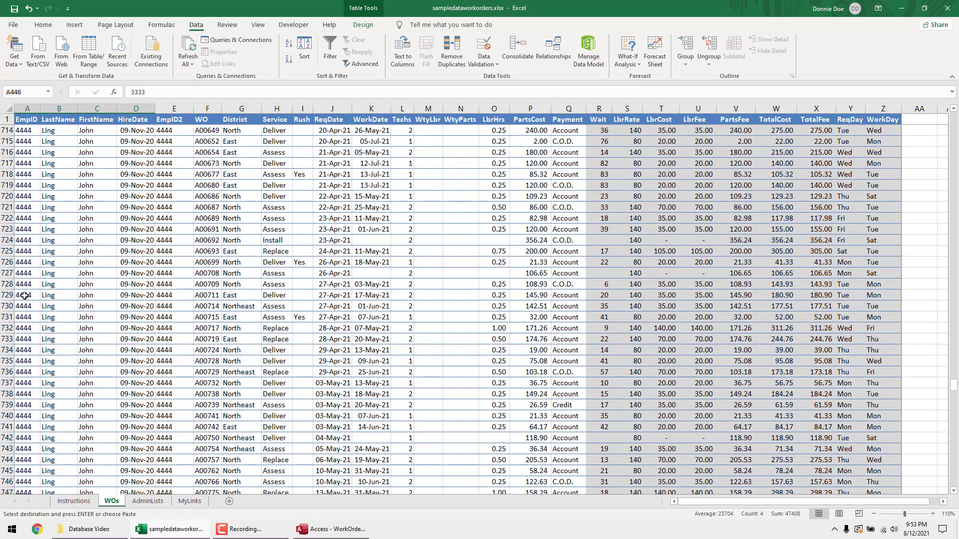
{"action": "left_click_drag", "start_coordinate": [23, 295], "coordinate": [142, 297]}
{"action": "key", "text": "ctrl+c"}
{"action": "key", "text": "alt+Tab"}
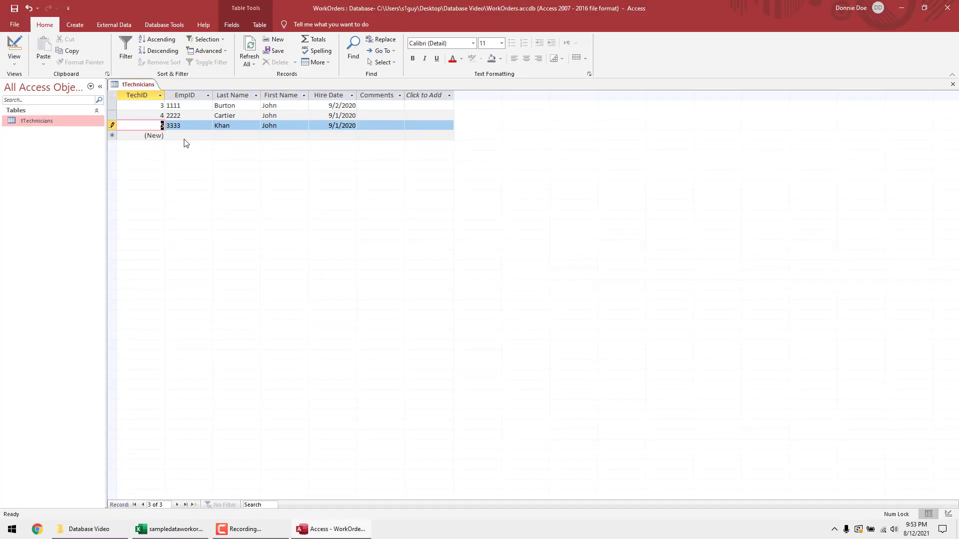
{"action": "left_click_drag", "start_coordinate": [184, 136], "coordinate": [317, 139]}
{"action": "key", "text": "ctrl+v"}
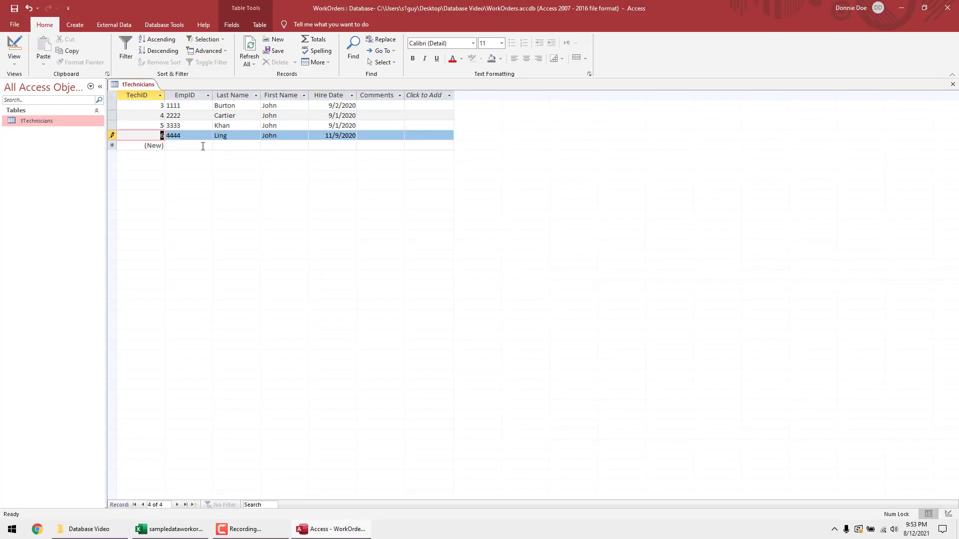
Step: Add the fifth technician to tTechnicians by copying the technician's ID and name cells from Excel into the new record
{"action": "key", "text": "alt+Tab"}
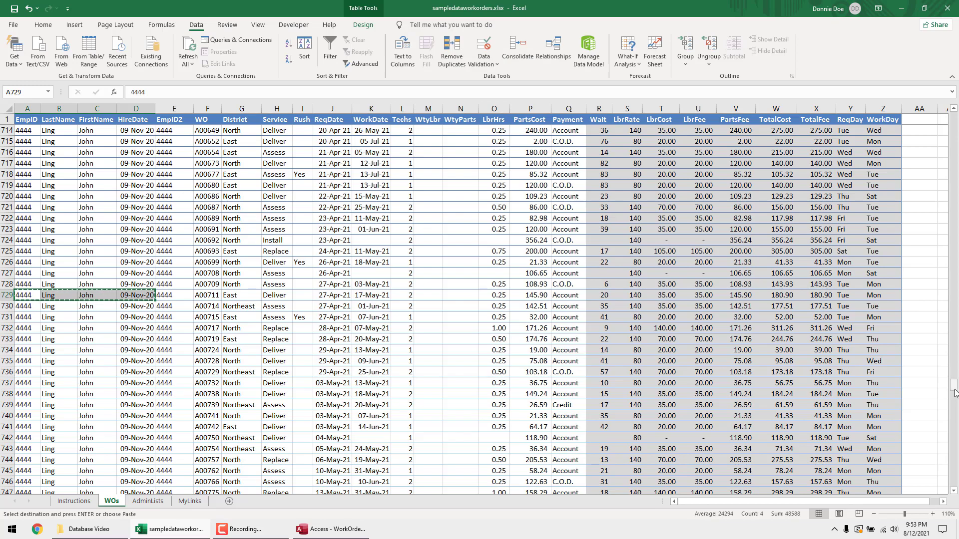
{"action": "left_click_drag", "start_coordinate": [951, 388], "coordinate": [951, 438]}
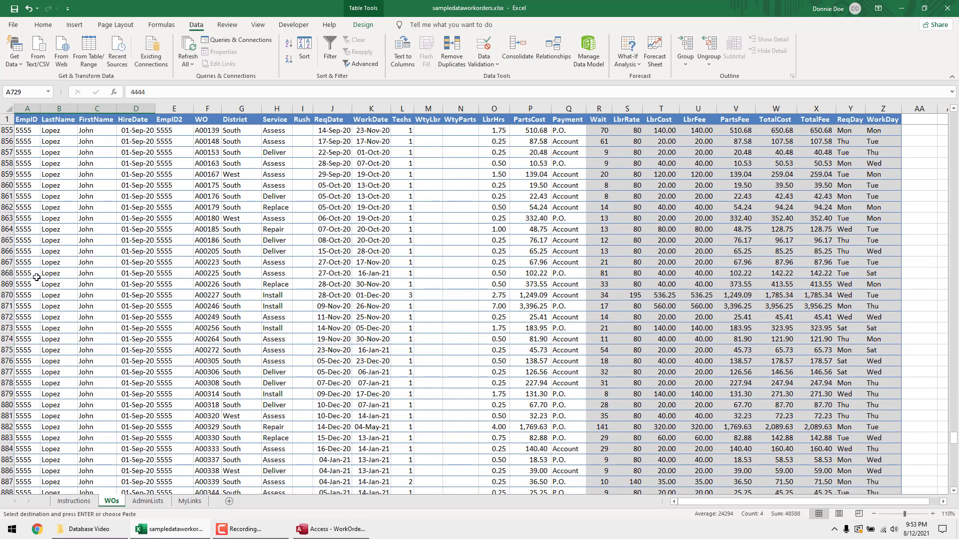
{"action": "left_click_drag", "start_coordinate": [35, 273], "coordinate": [157, 275]}
{"action": "key", "text": "ctrl+c"}
{"action": "key", "text": "alt+Tab"}
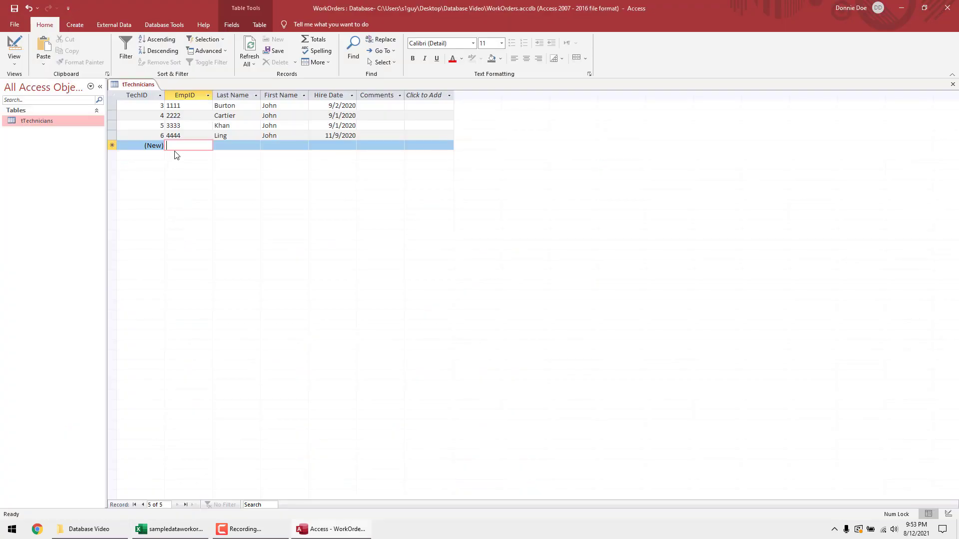
{"action": "key", "text": "ctrl+v"}
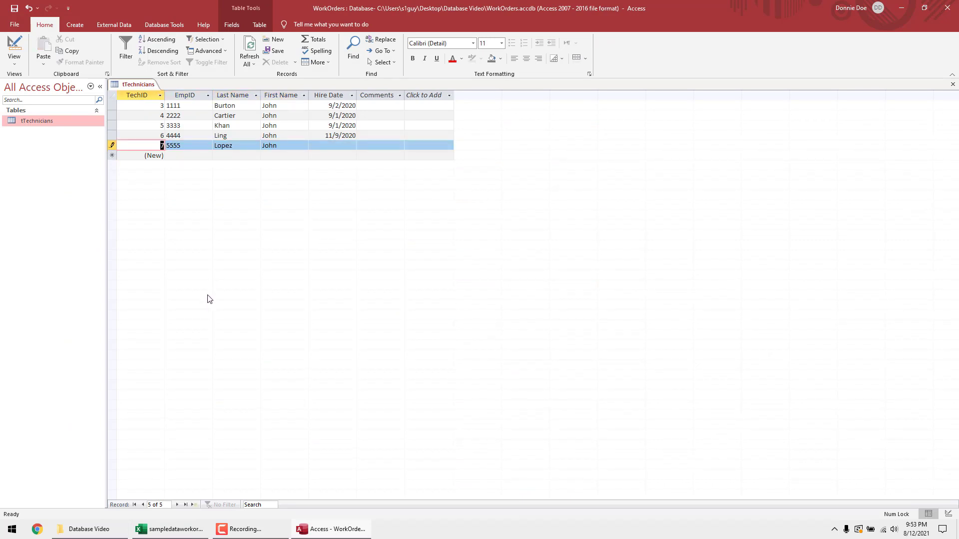
Step: Add the sixth technician to tTechnicians by copying cells A976:D976 from Excel into the new record
{"action": "key", "text": "alt+Tab"}
{"action": "left_click_drag", "start_coordinate": [954, 438], "coordinate": [953, 479]}
{"action": "left_click_drag", "start_coordinate": [26, 239], "coordinate": [150, 240]}
{"action": "key", "text": "ctrl+c"}
{"action": "key", "text": "alt+Tab"}
{"action": "left_click", "coordinate": [178, 155]}
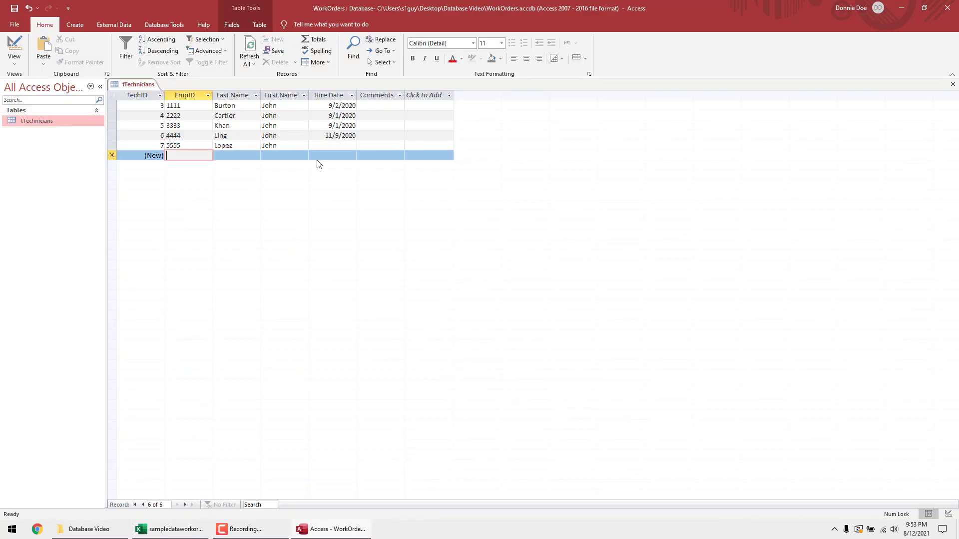
{"action": "key", "text": "ctrl+v"}
Step: Fill in the fifth technician's missing Hire Date by copying cells A938:D938 from Excel over that record's EmpID through Hire Date fields
{"action": "key", "text": "alt+Tab"}
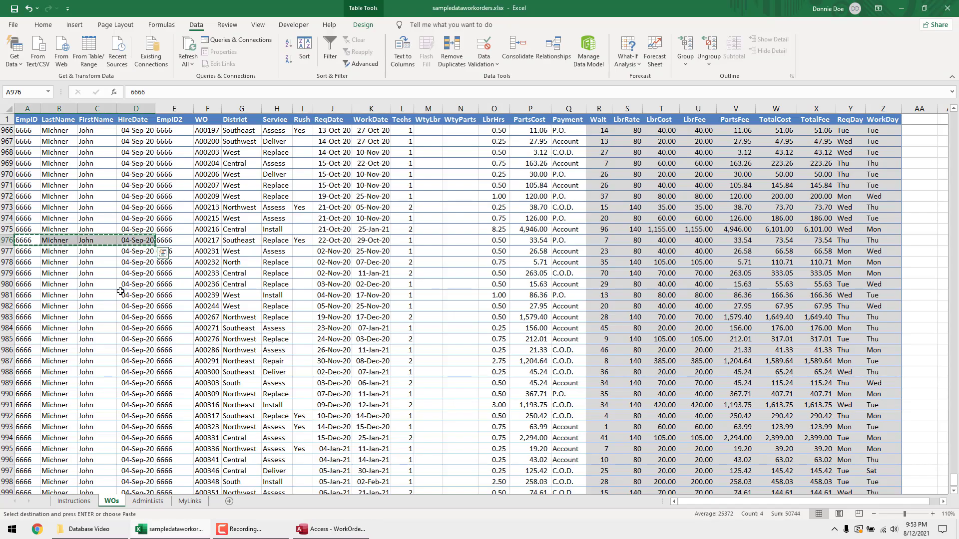
{"action": "key", "text": "alt+Tab"}
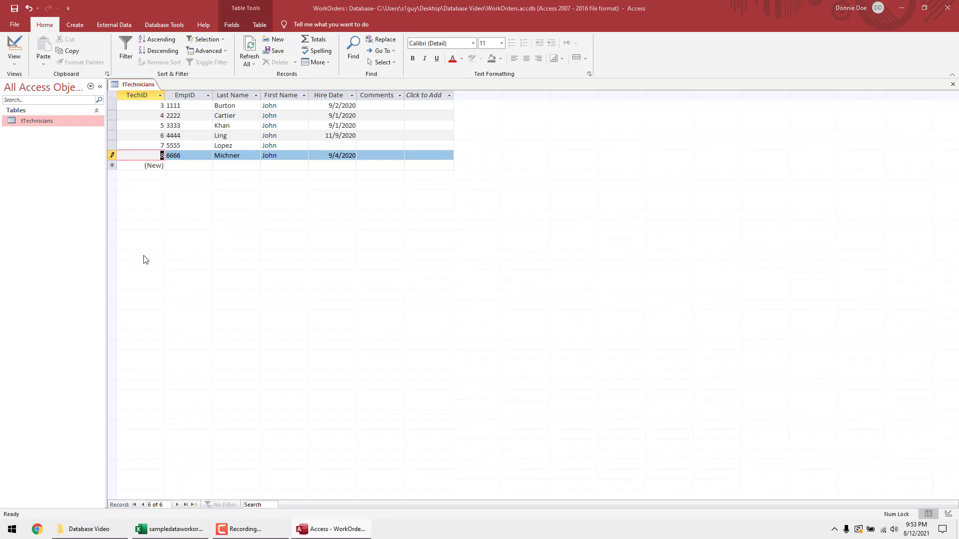
{"action": "key", "text": "alt+Tab"}
{"action": "scroll", "coordinate": [78, 272], "scroll_direction": "up", "scroll_amount": 6}
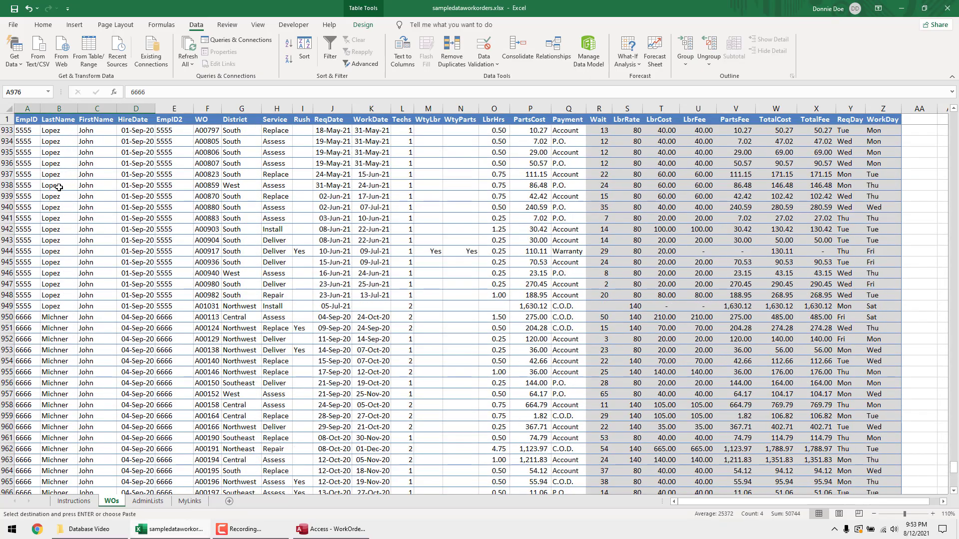
{"action": "left_click_drag", "start_coordinate": [31, 185], "coordinate": [141, 185]}
{"action": "key", "text": "ctrl+c"}
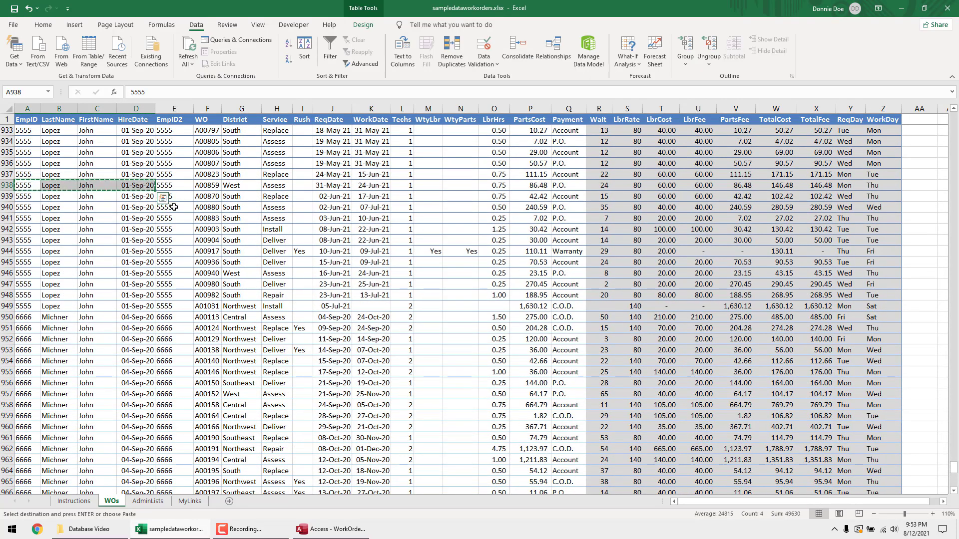
{"action": "key", "text": "alt+Tab"}
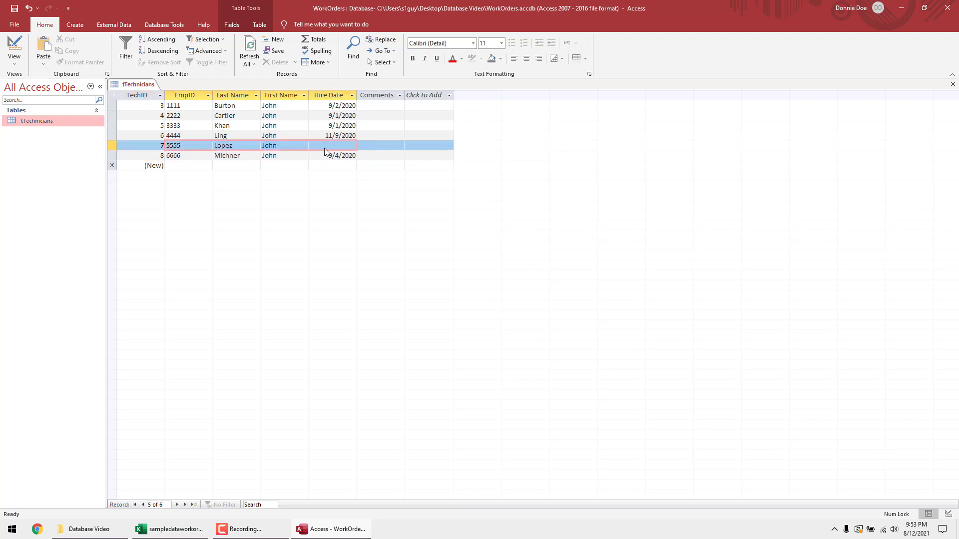
{"action": "key", "text": "ctrl+v"}
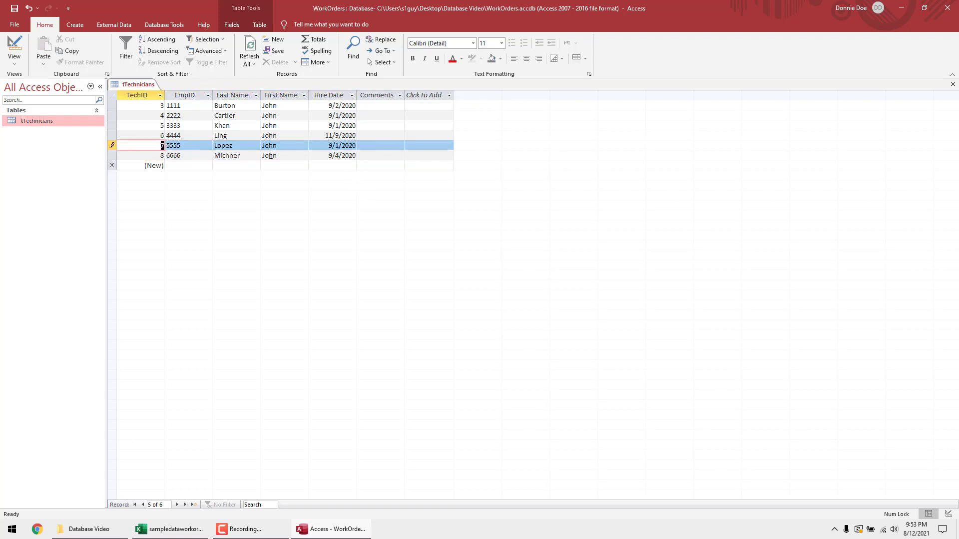
Step: Review the EmpID and TechID values of the technician records and close the tTechnicians table
{"action": "left_click", "coordinate": [270, 155]}
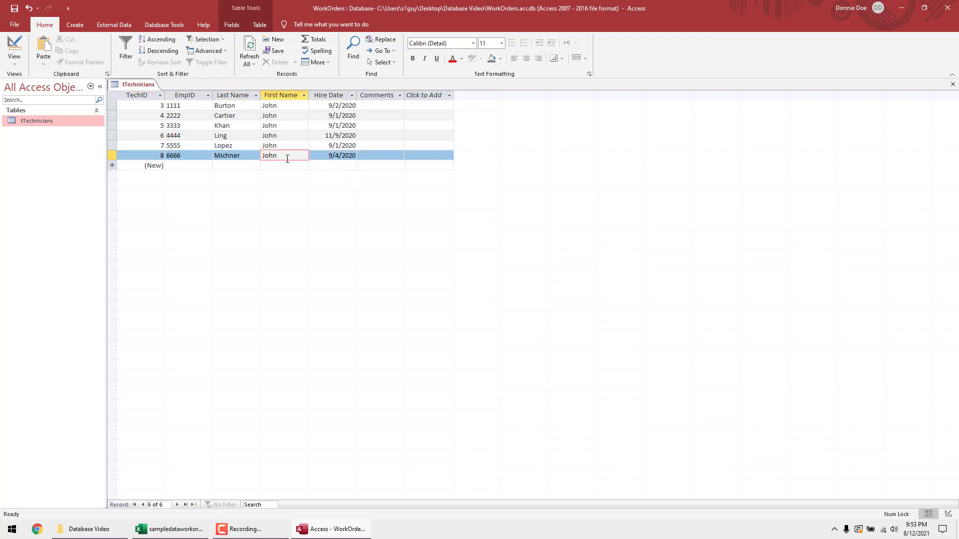
{"action": "left_click", "coordinate": [195, 154]}
{"action": "left_click", "coordinate": [196, 106]}
{"action": "left_click", "coordinate": [197, 126]}
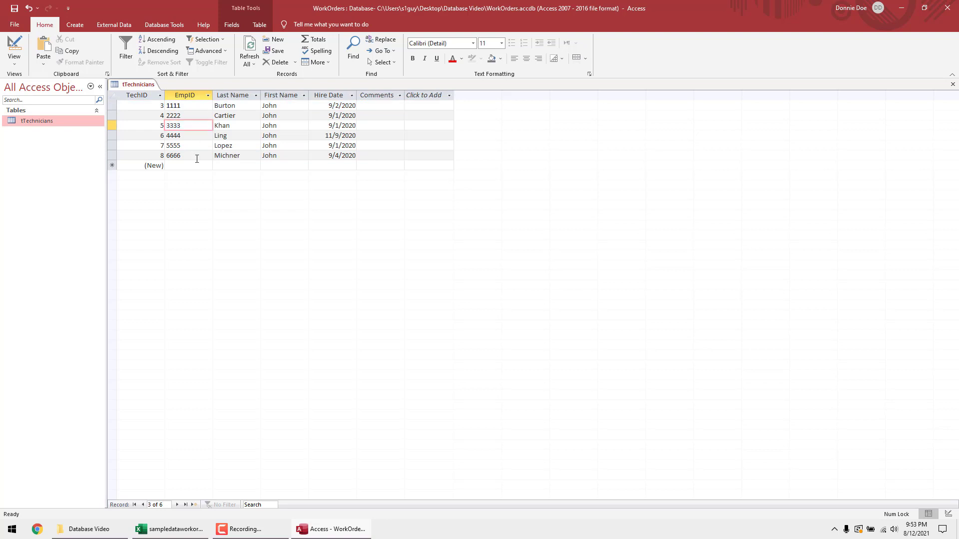
{"action": "left_click", "coordinate": [197, 156]}
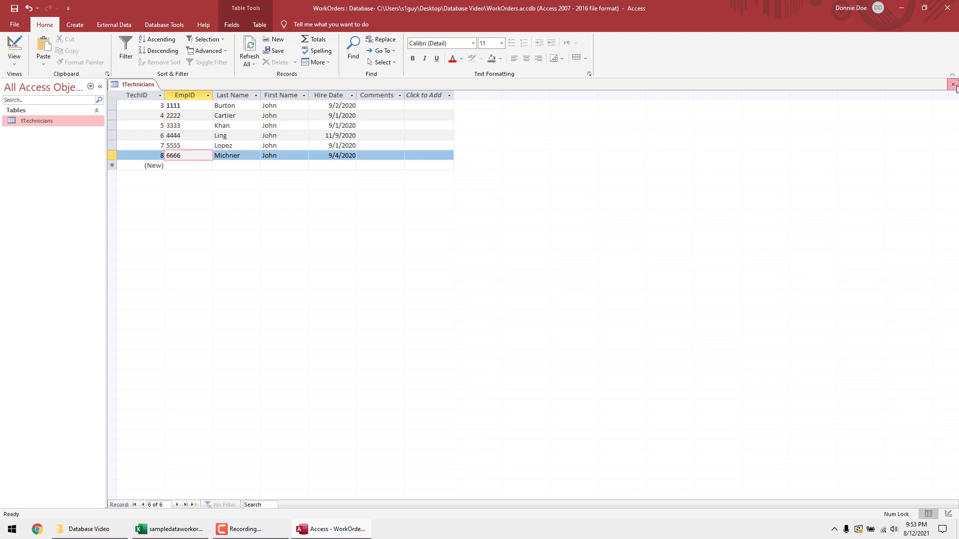
{"action": "left_click", "coordinate": [145, 106]}
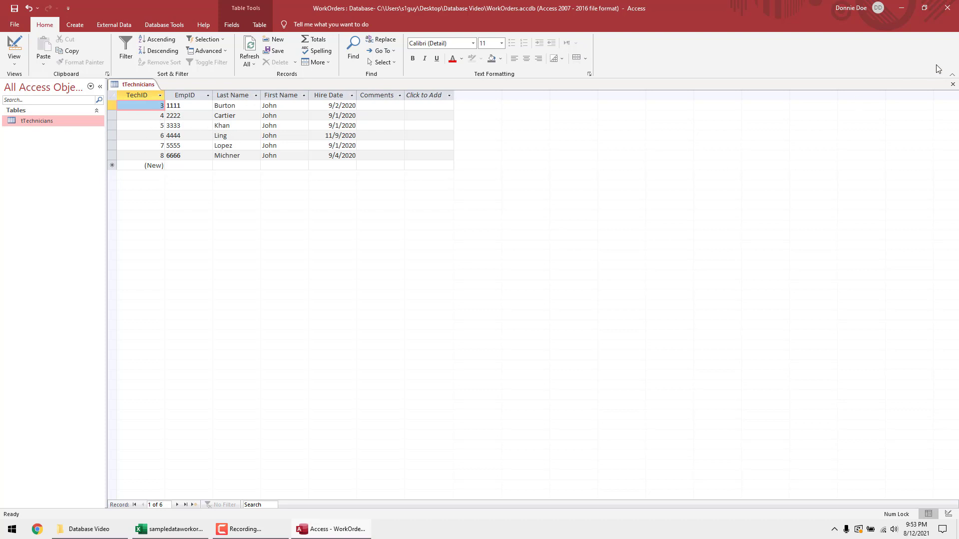
{"action": "left_click", "coordinate": [952, 84]}
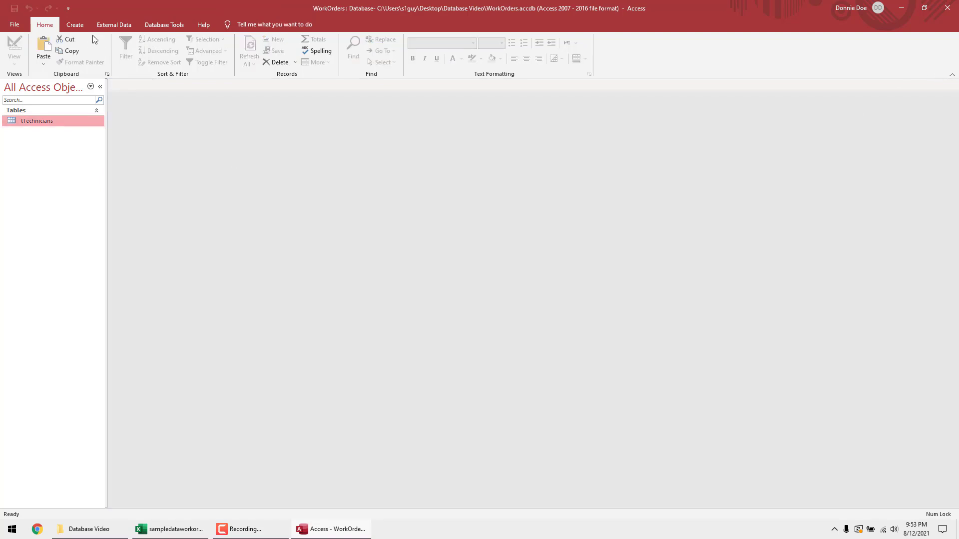
Step: Create a new table in Design view with an AutoNumber field named WOID as its primary key
{"action": "left_click", "coordinate": [75, 25]}
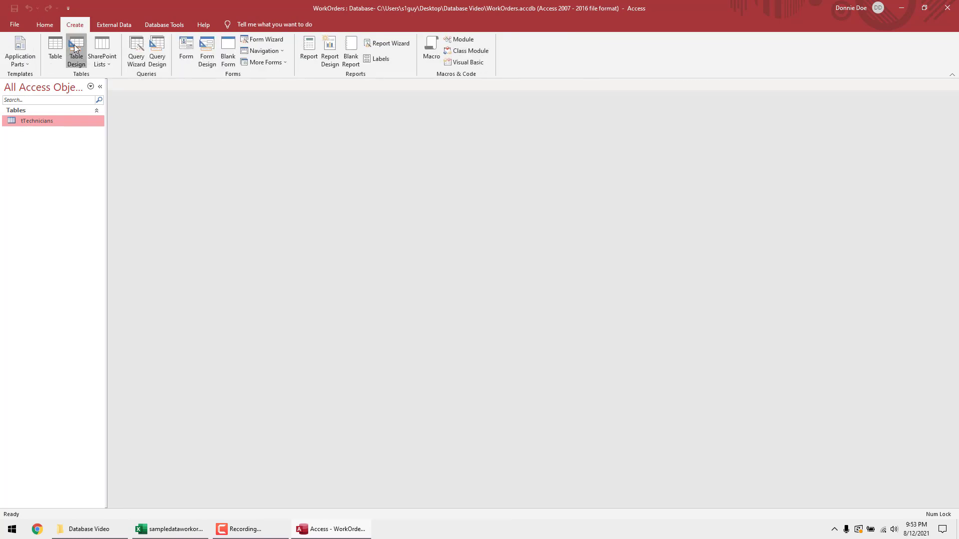
{"action": "left_click", "coordinate": [76, 50]}
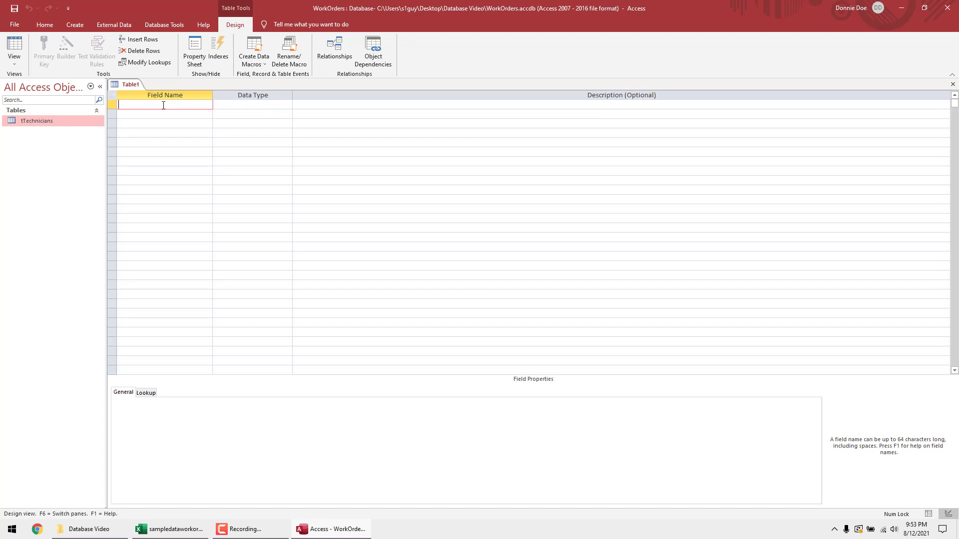
{"action": "type", "text": "WOID"}
{"action": "key", "text": "Tab"}
{"action": "type", "text": "a"}
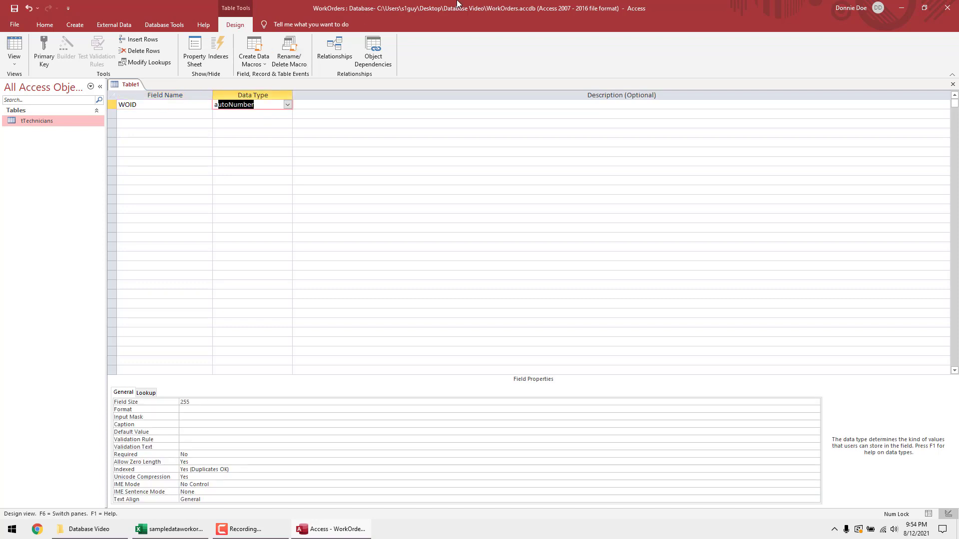
{"action": "left_click", "coordinate": [288, 105]}
{"action": "left_click", "coordinate": [289, 106]}
{"action": "key", "text": "Tab"}
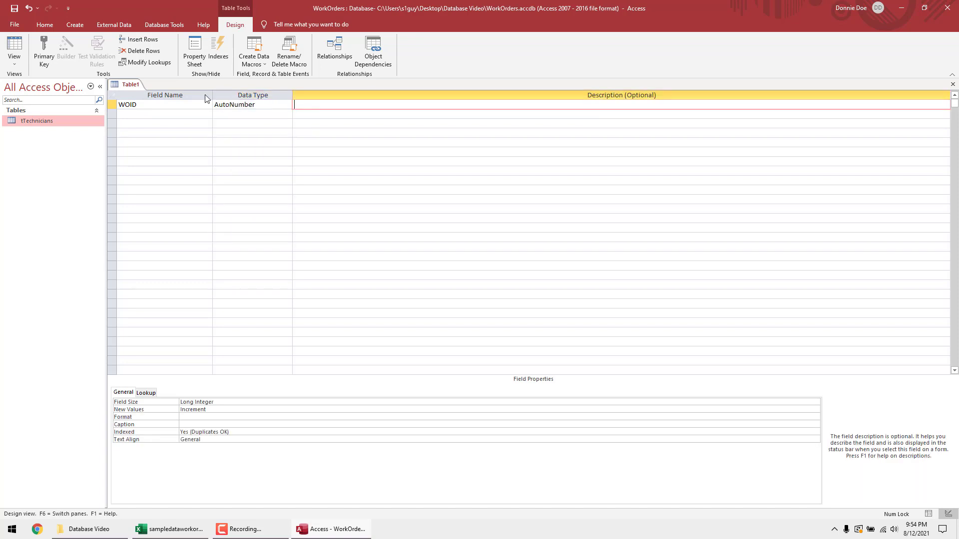
{"action": "left_click", "coordinate": [46, 49]}
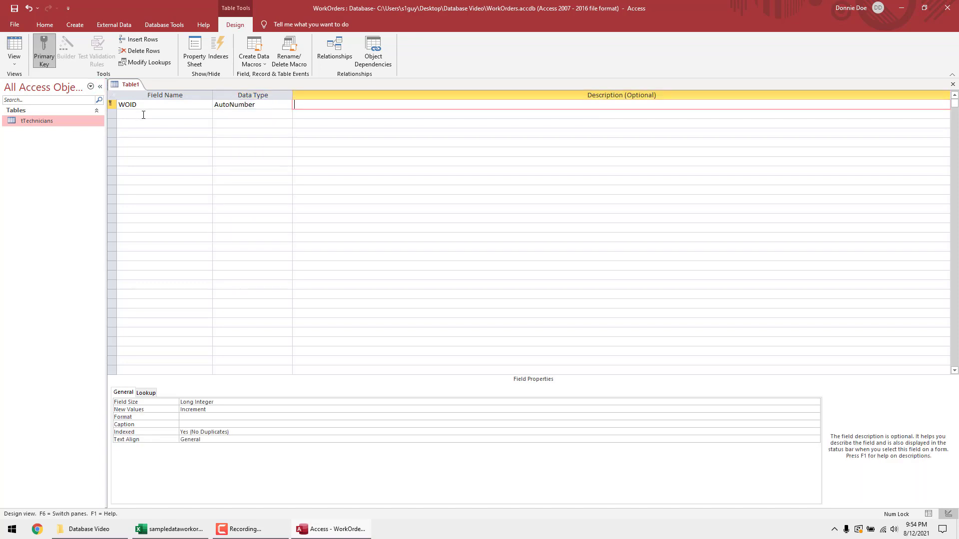
Step: Add a Short Text field named EmpID below WOID and set its field size to 100
{"action": "left_click", "coordinate": [165, 116]}
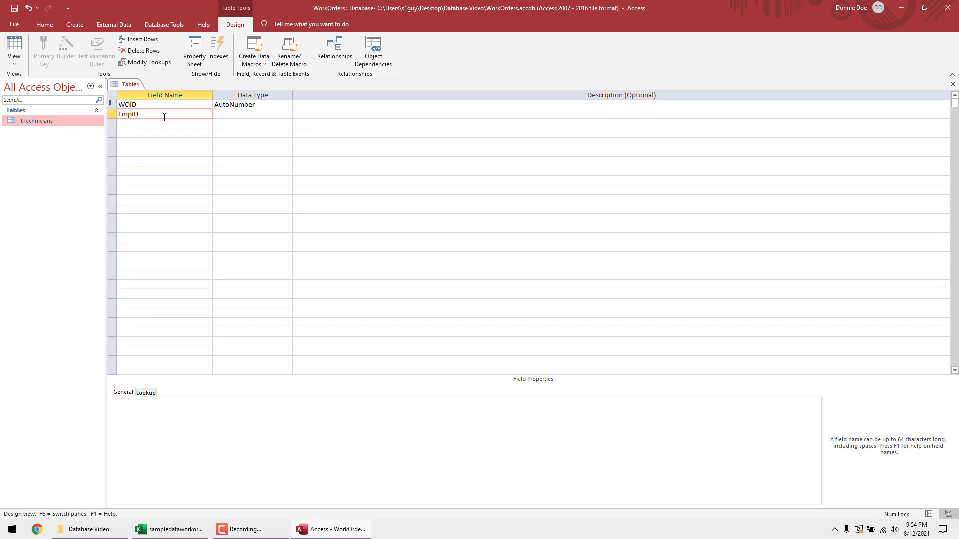
{"action": "key", "text": "Tab"}
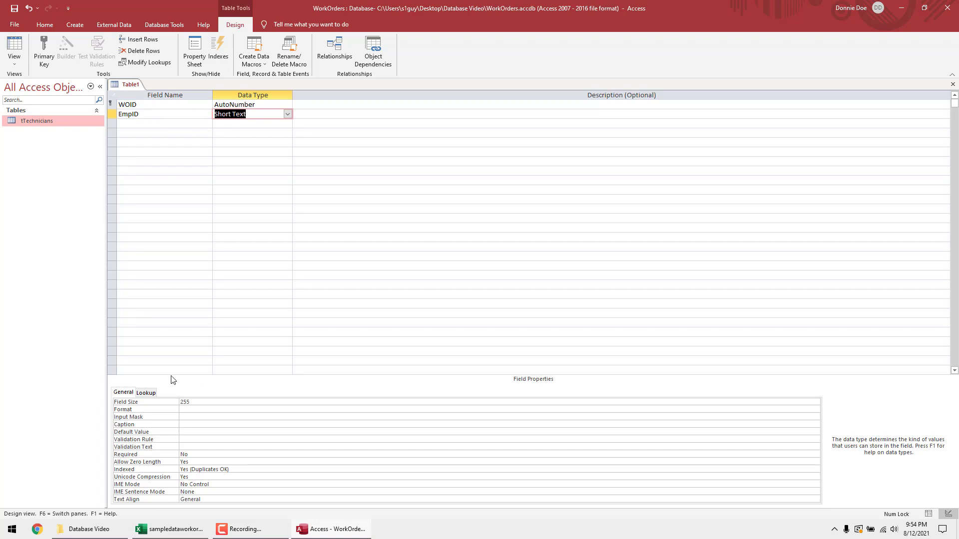
{"action": "left_click", "coordinate": [174, 403]}
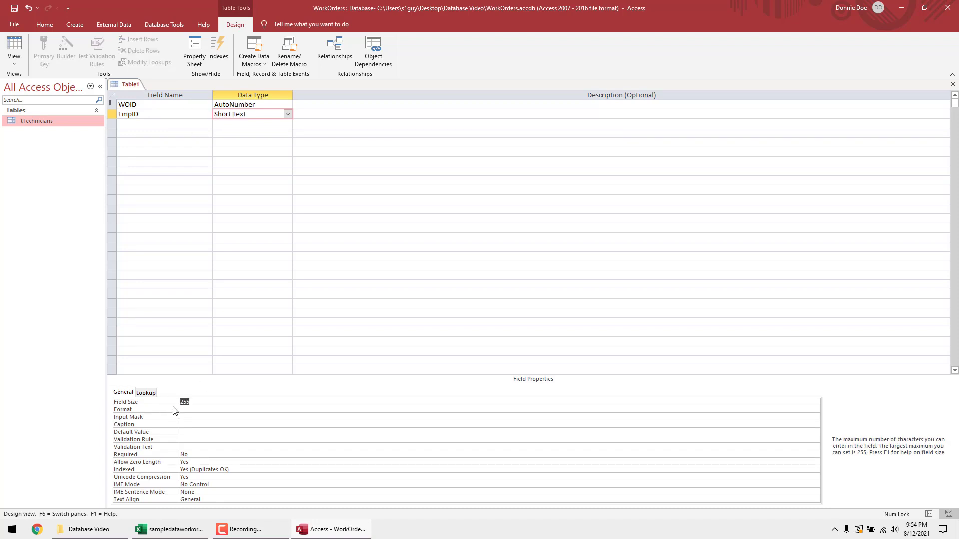
{"action": "type", "text": "100"}
Step: Check the EmpID field's size in the design of tTechnicians, and close that table
{"action": "right_click", "coordinate": [38, 121]}
{"action": "left_click", "coordinate": [64, 141]}
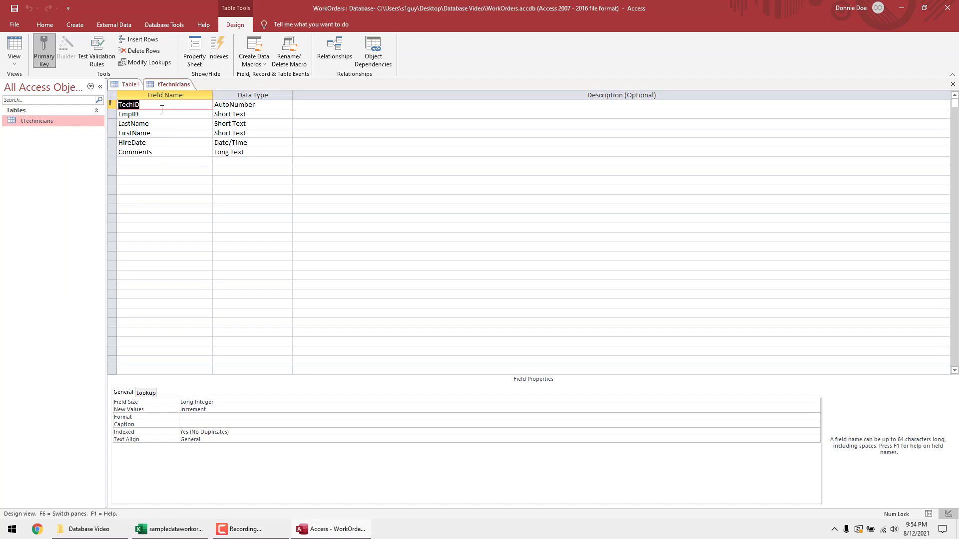
{"action": "left_click", "coordinate": [162, 114]}
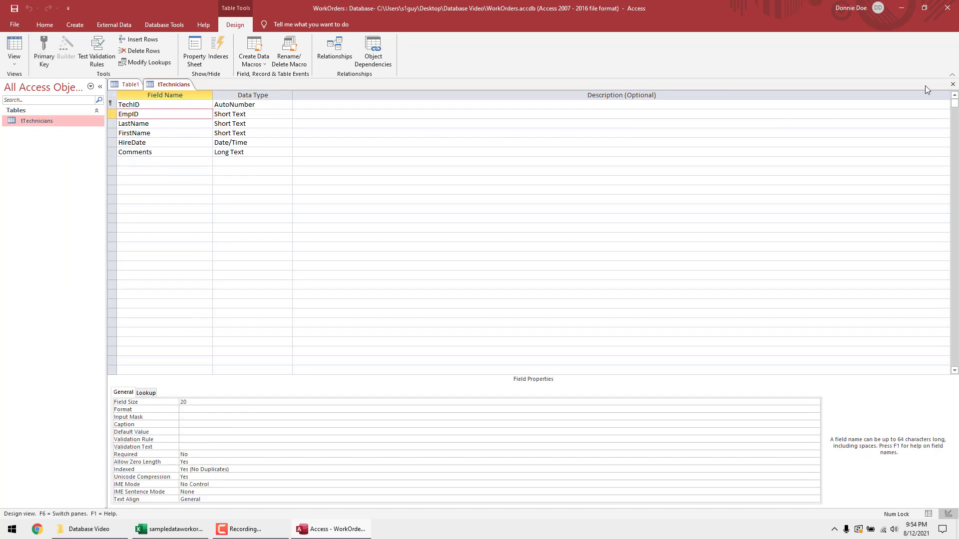
{"action": "left_click", "coordinate": [952, 84]}
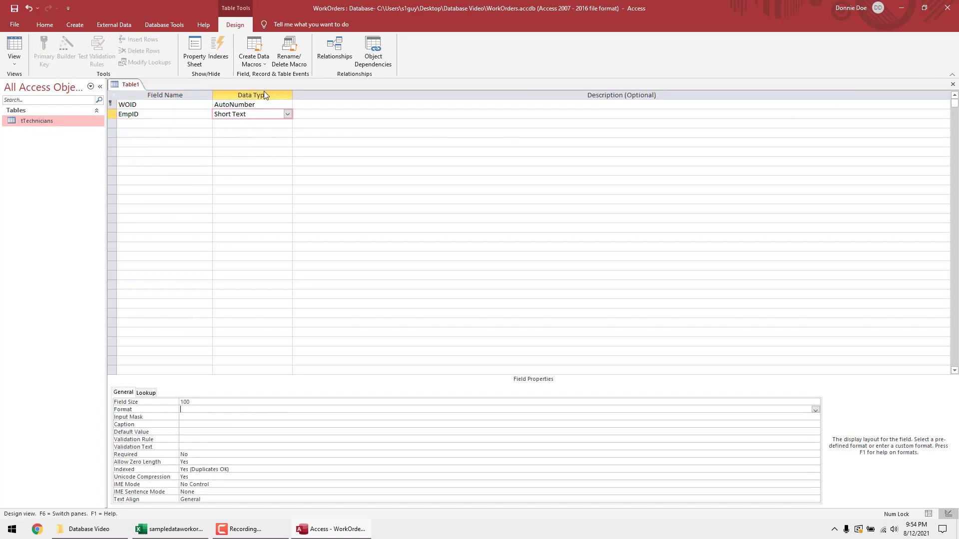
Step: Set the new table's EmpID field size to 20 and check its Indexed property
{"action": "left_click", "coordinate": [169, 403]}
{"action": "type", "text": "20"}
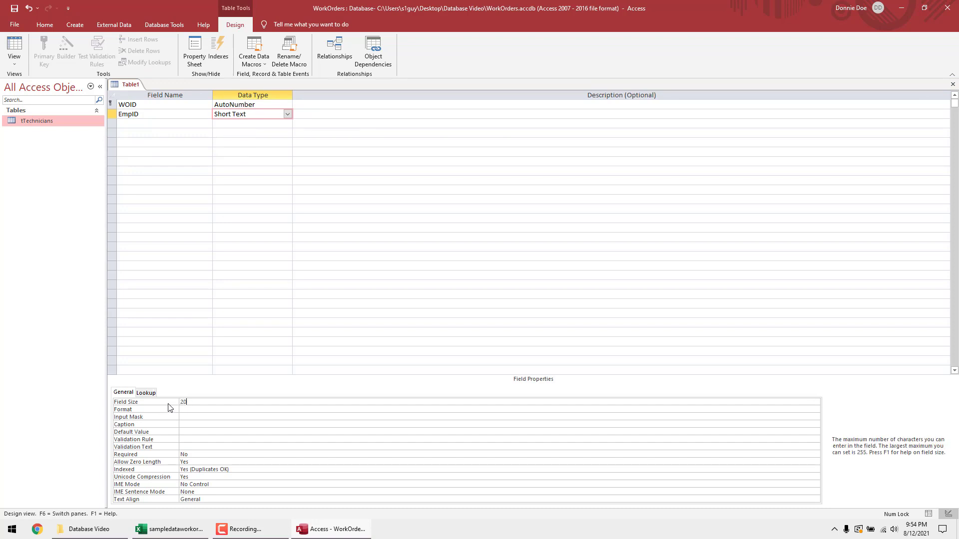
{"action": "key", "text": "Return"}
{"action": "left_click", "coordinate": [239, 466]}
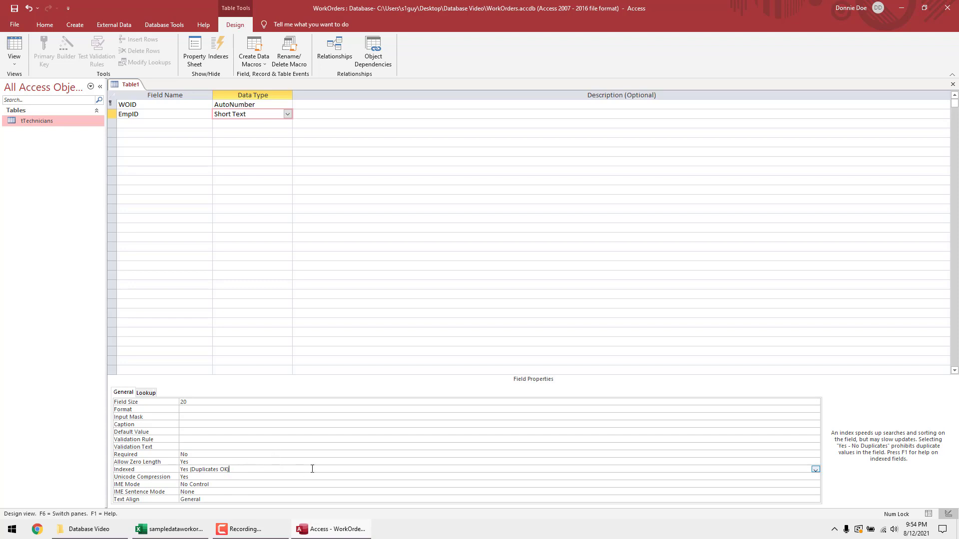
Step: Check the column headings in the Excel sheet and add a Short Text field named WONumber for the WO column below EmpID
{"action": "left_click", "coordinate": [166, 127]}
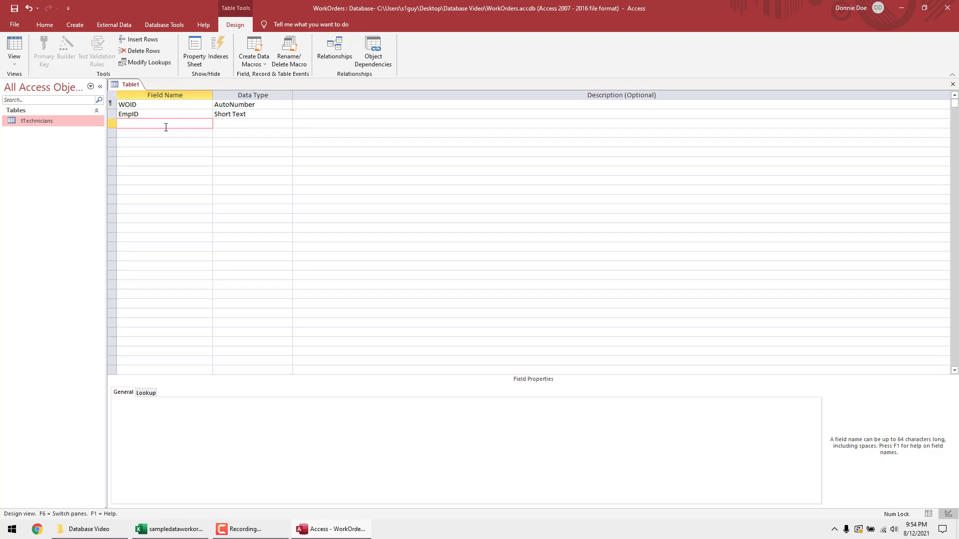
{"action": "key", "text": "alt+Tab"}
{"action": "left_click", "coordinate": [59, 141]}
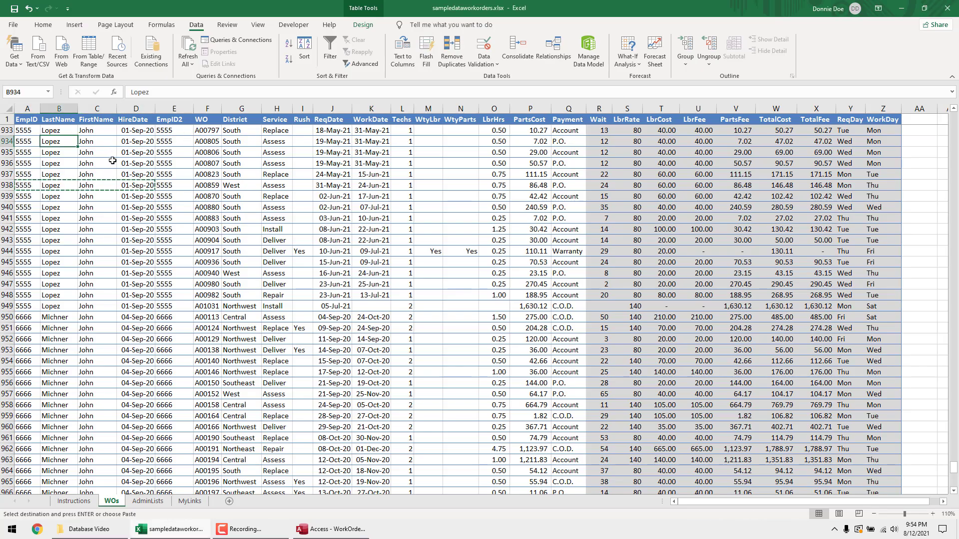
{"action": "scroll", "coordinate": [140, 147], "scroll_direction": "up", "scroll_amount": 4}
{"action": "left_click", "coordinate": [147, 120]}
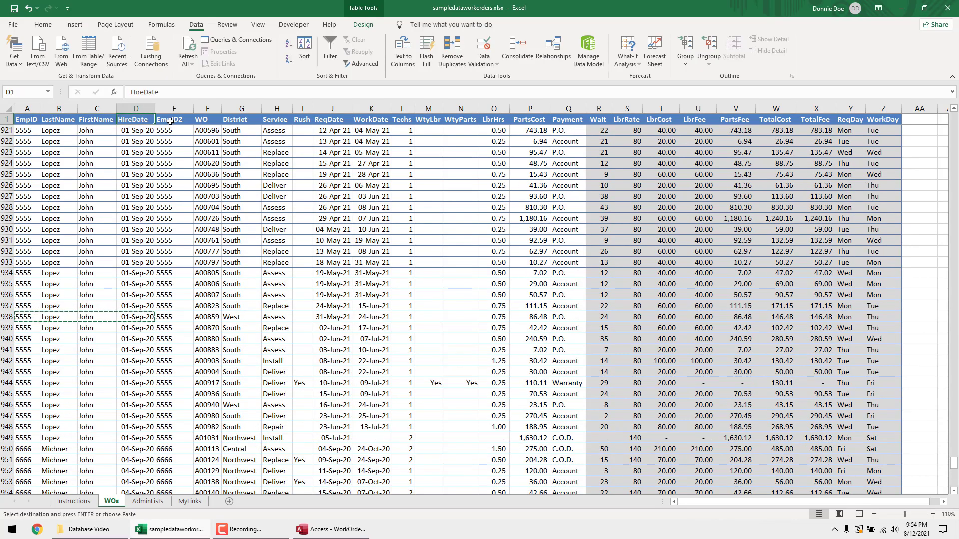
{"action": "left_click", "coordinate": [171, 121]}
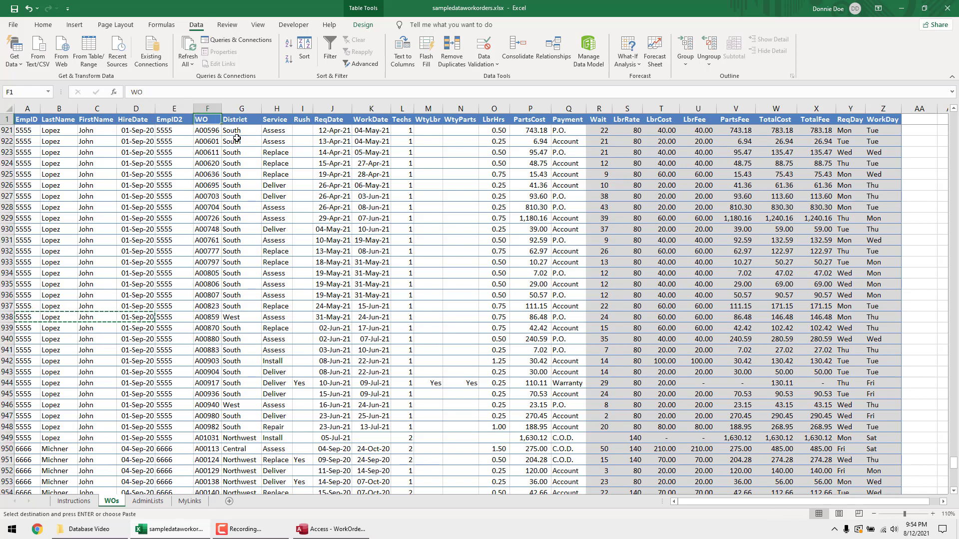
{"action": "type", "text": "WONumn"}
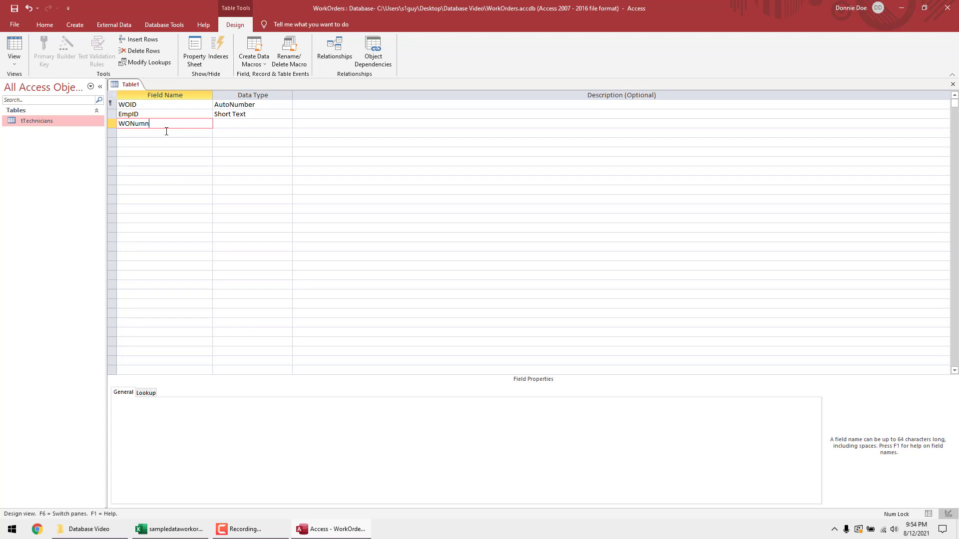
{"action": "key", "text": "BackSpace"}
{"action": "type", "text": "ber"}
{"action": "key", "text": "Tab"}
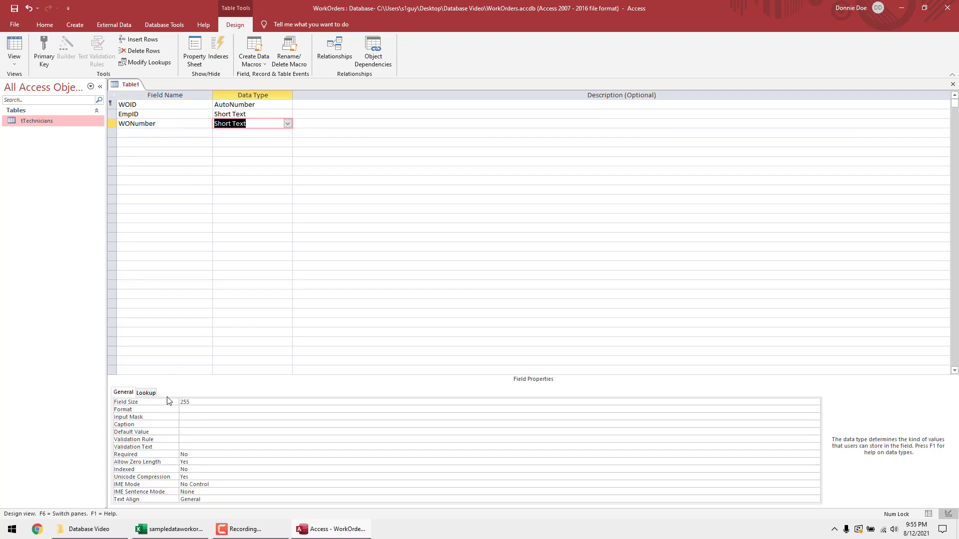
Step: Set the WONumber field's size to 30
{"action": "left_click", "coordinate": [169, 402]}
{"action": "type", "text": "30"}
{"action": "key", "text": "Return"}
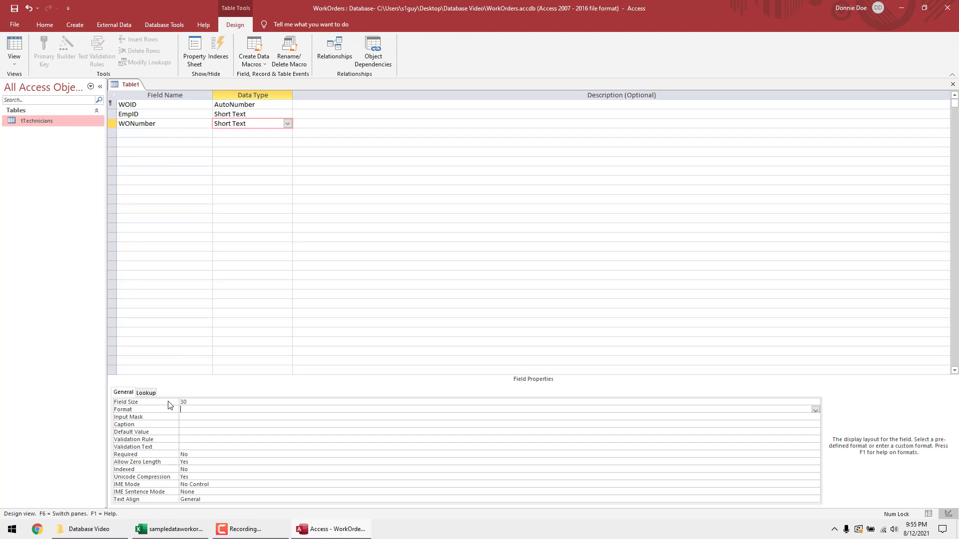
Step: Look up the District heading in the Excel sheet and add a Short Text field named District below WONumber
{"action": "key", "text": "alt+Tab"}
{"action": "left_click", "coordinate": [244, 120]}
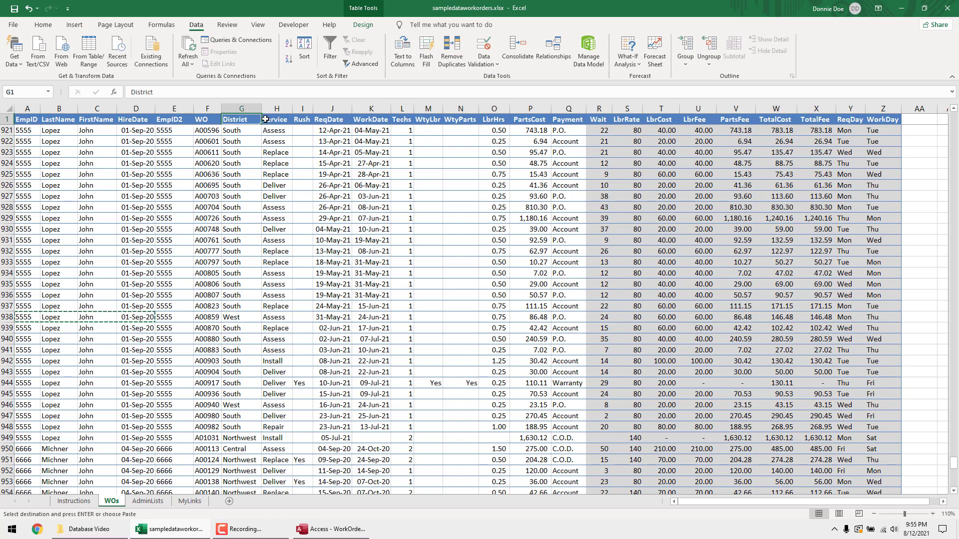
{"action": "key", "text": "alt+Tab"}
{"action": "left_click", "coordinate": [172, 133]}
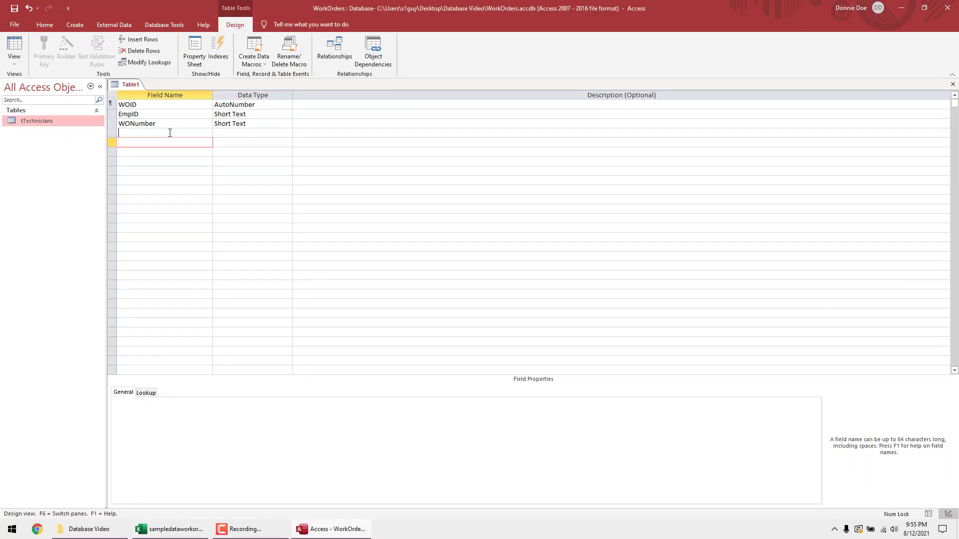
{"action": "type", "text": "District"}
{"action": "key", "text": "Tab"}
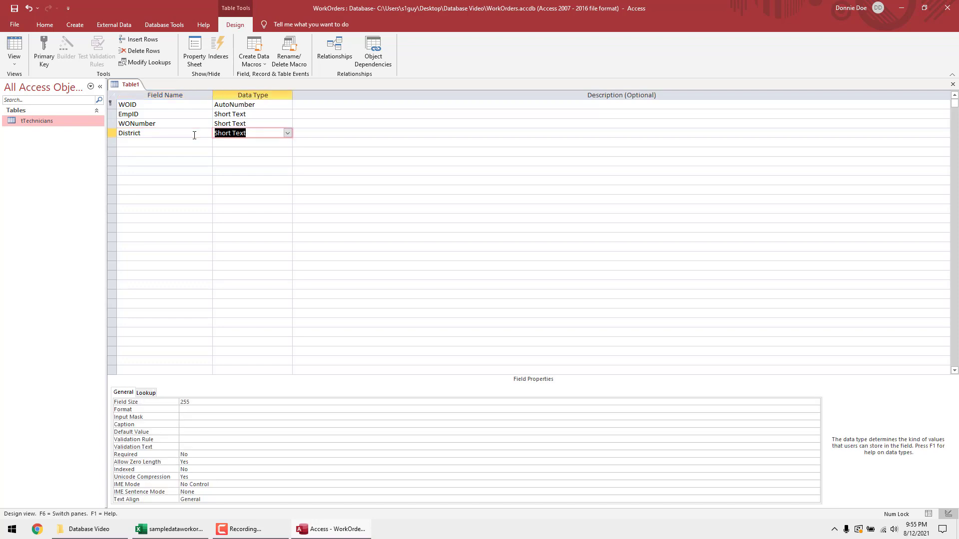
Step: Copy the Service heading from the Excel sheet and add it as a Short Text field below District
{"action": "key", "text": "alt+Tab"}
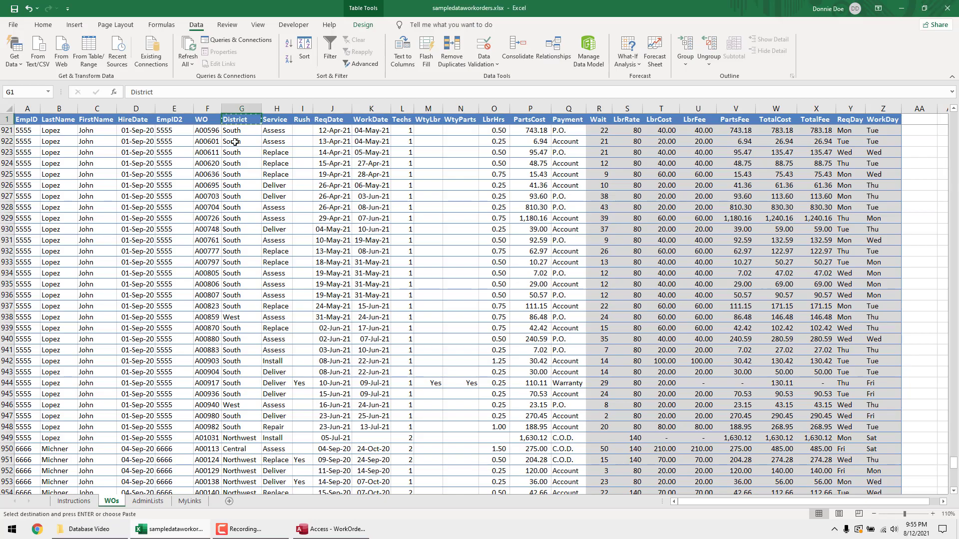
{"action": "left_click", "coordinate": [277, 121]}
{"action": "key", "text": "alt+Tab"}
{"action": "key", "text": "alt+Tab"}
{"action": "key", "text": "alt+Tab"}
{"action": "left_click", "coordinate": [155, 142]}
{"action": "key", "text": "ctrl+v"}
{"action": "key", "text": "Tab"}
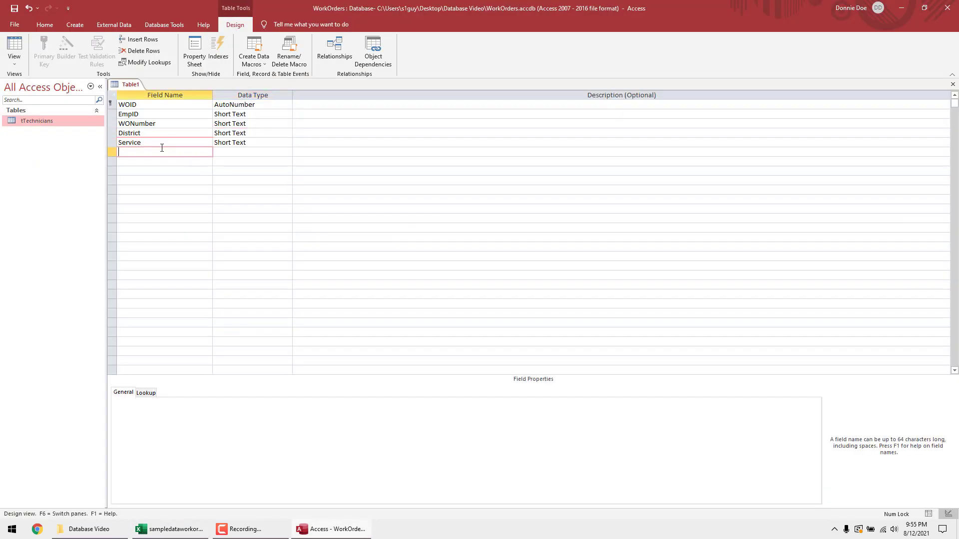
Step: Add a Rush field below Service, copying its name from the Excel column heading
{"action": "key", "text": "alt+Tab"}
{"action": "left_click", "coordinate": [302, 119]}
{"action": "key", "text": "ctrl+c"}
{"action": "key", "text": "alt+Tab"}
{"action": "key", "text": "ctrl+v"}
{"action": "key", "text": "Down"}
Step: Add the ReqDate heading from Excel as a Date/Time field below Rush, with the Short Date format
{"action": "key", "text": "alt+Tab"}
{"action": "key", "text": "Right"}
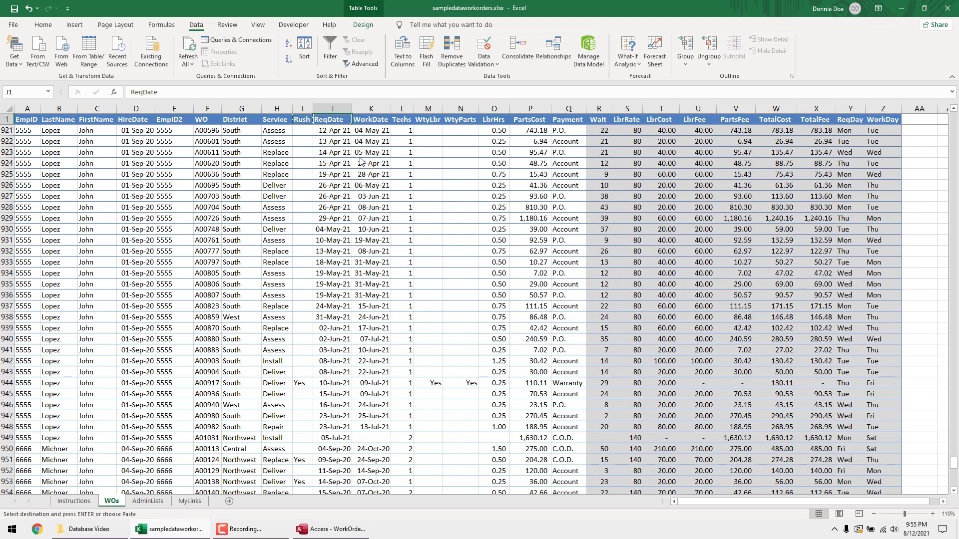
{"action": "key", "text": "ctrl+c"}
{"action": "key", "text": "alt+Tab"}
{"action": "key", "text": "ctrl+v"}
{"action": "key", "text": "Tab"}
{"action": "type", "text": "d"}
{"action": "key", "text": "Tab"}
{"action": "left_click", "coordinate": [178, 403]}
{"action": "type", "text": "s"}
{"action": "key", "text": "Tab"}
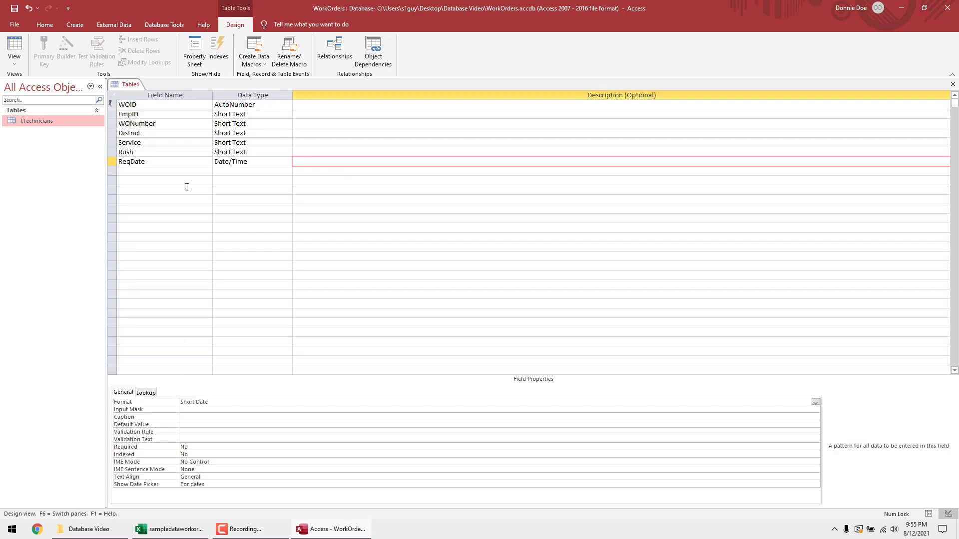
Step: Add the WorkDate heading from Excel as a Date/Time field below ReqDate, with the Short Date format
{"action": "key", "text": "alt+Tab"}
{"action": "left_click", "coordinate": [369, 120]}
{"action": "key", "text": "ctrl+c"}
{"action": "key", "text": "alt+Tab"}
{"action": "key", "text": "ctrl+v"}
{"action": "key", "text": "Tab"}
{"action": "type", "text": "d"}
{"action": "key", "text": "Tab"}
{"action": "left_click", "coordinate": [162, 403]}
{"action": "type", "text": "s"}
{"action": "key", "text": "Tab"}
Step: Copy the Techs heading in the Excel sheet and select the empty field row below WorkDate in Access
{"action": "key", "text": "alt+Tab"}
{"action": "key", "text": "Right"}
{"action": "key", "text": "ctrl+c"}
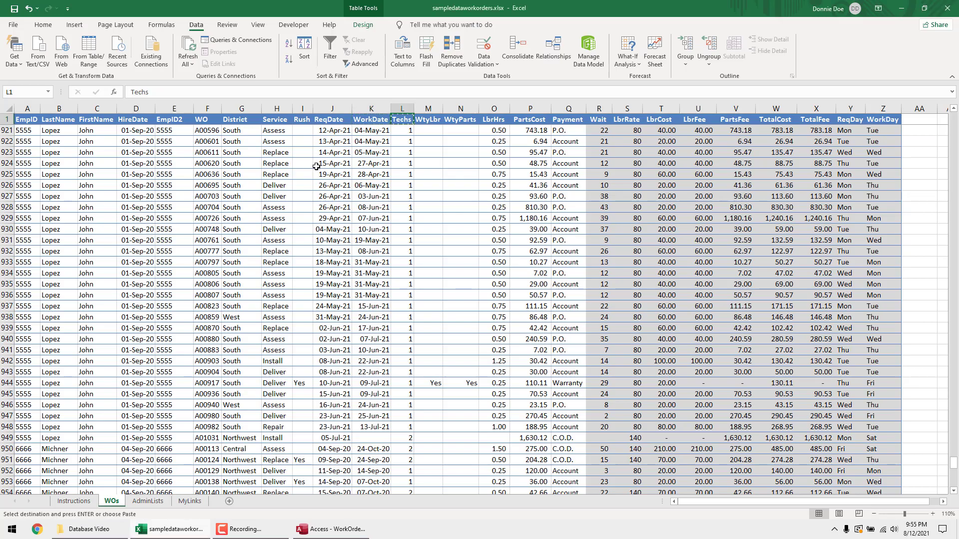
{"action": "key", "text": "alt+Tab"}
{"action": "left_click", "coordinate": [191, 181]}
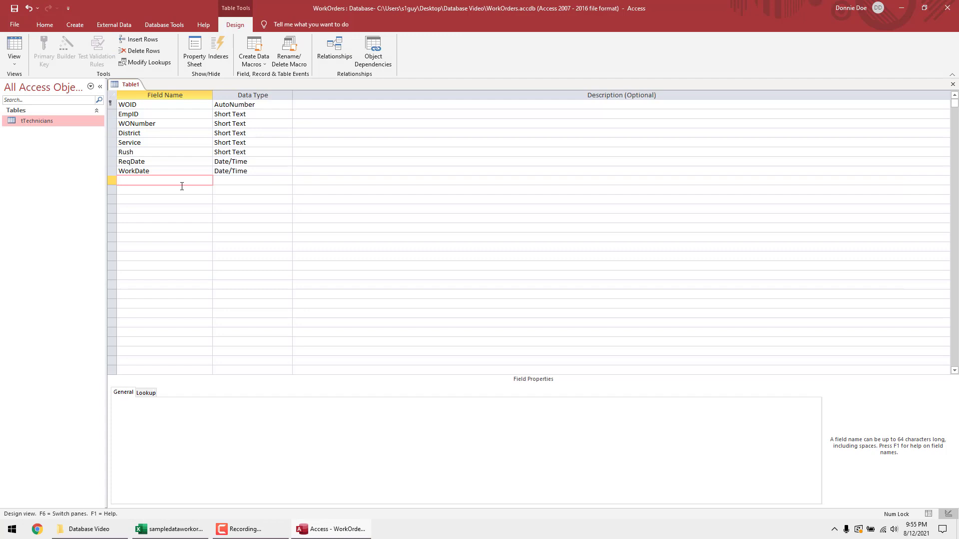
Step: Copy the WtyLbr heading from Excel, add it as a Short Text field below WorkDate, and set its field size to 5
{"action": "key", "text": "alt+Tab"}
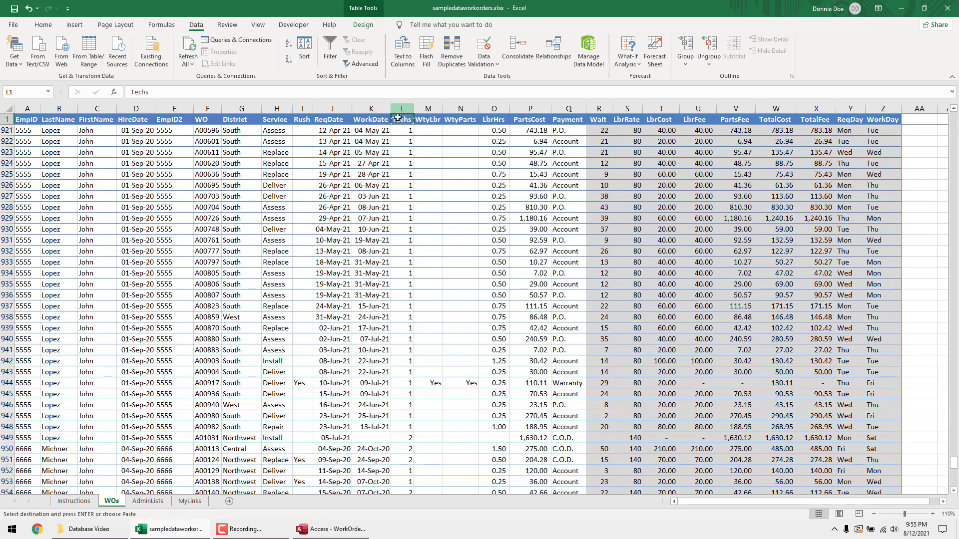
{"action": "left_click", "coordinate": [422, 120]}
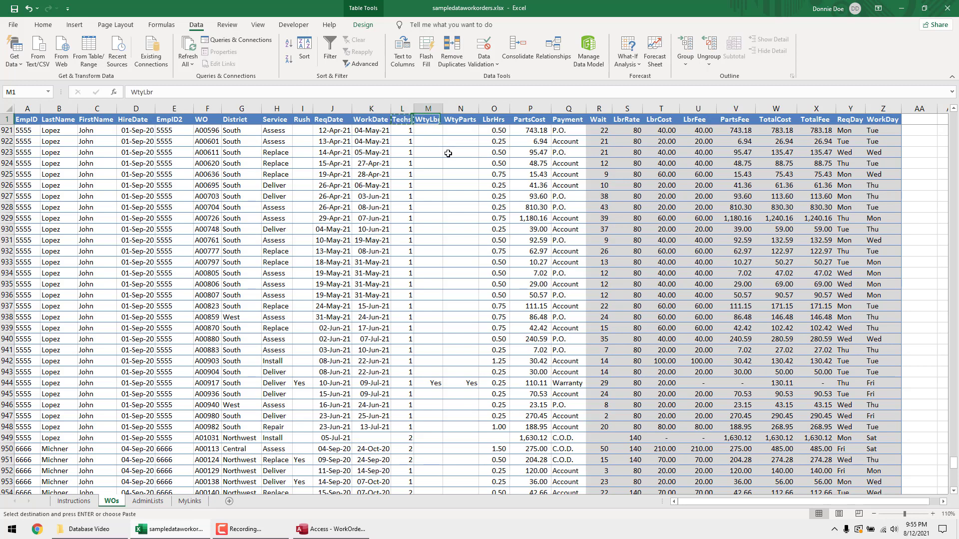
{"action": "left_click", "coordinate": [405, 109]}
{"action": "left_click", "coordinate": [428, 120]}
{"action": "key", "text": "ctrl+c"}
{"action": "key", "text": "alt+Tab"}
{"action": "key", "text": "ctrl+v"}
{"action": "key", "text": "Tab"}
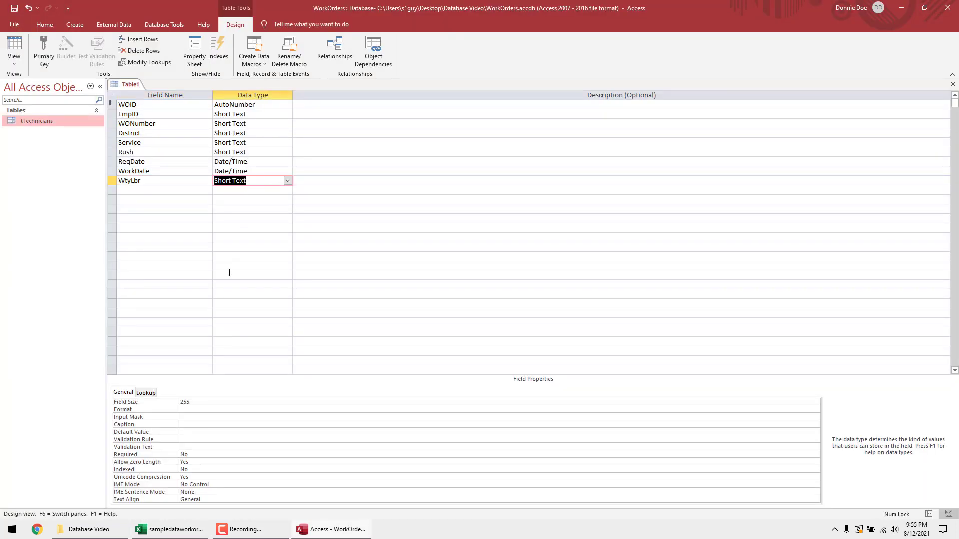
{"action": "left_click", "coordinate": [132, 401]}
{"action": "type", "text": "5"}
{"action": "key", "text": "Return"}
Step: Make WtyLbr a Combo Box lookup with a Value List row source of Yes;No
{"action": "left_click", "coordinate": [148, 392]}
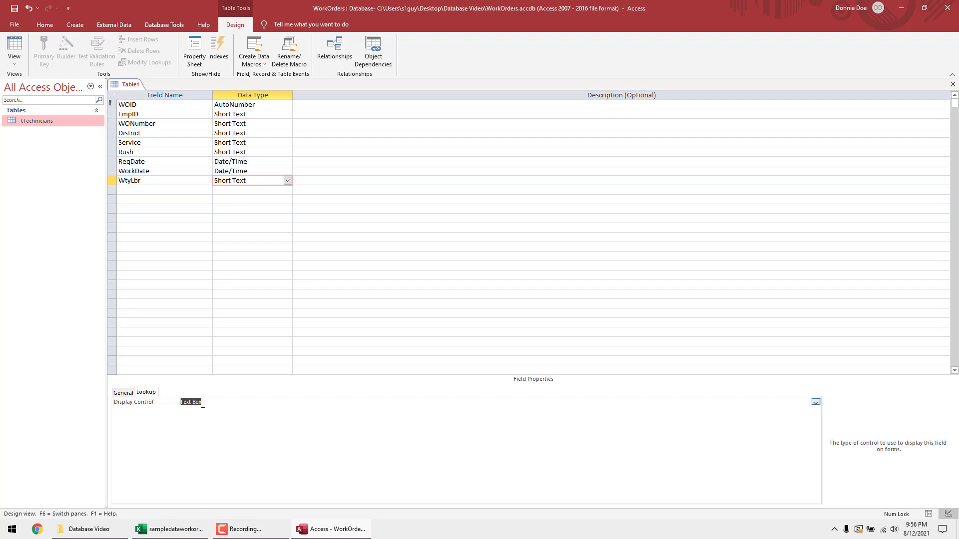
{"action": "left_click", "coordinate": [815, 402]}
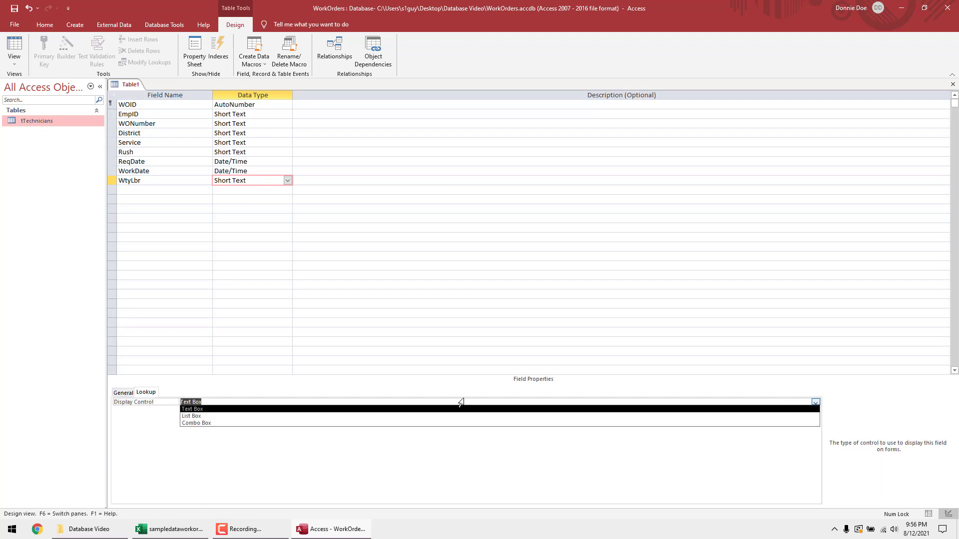
{"action": "left_click", "coordinate": [222, 424]}
{"action": "left_click", "coordinate": [219, 410]}
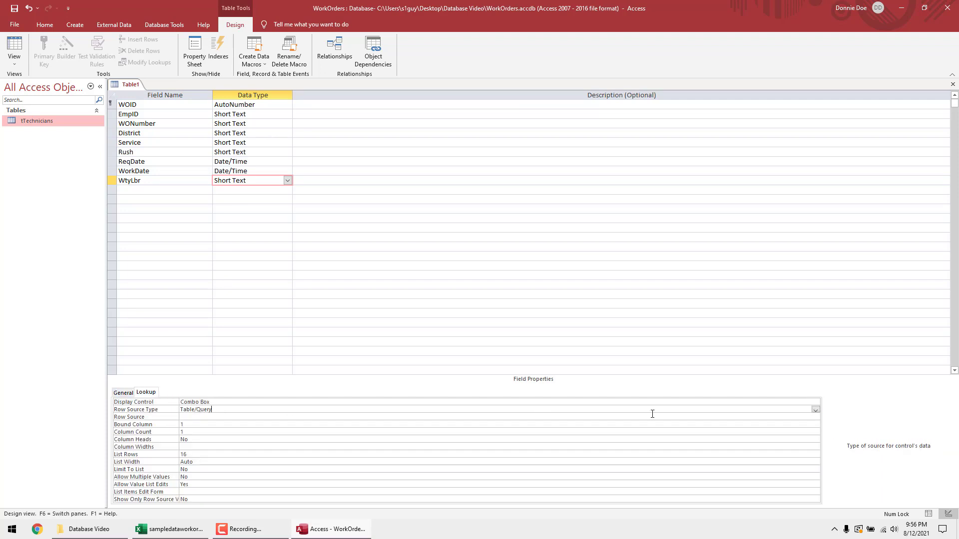
{"action": "left_click", "coordinate": [815, 410]}
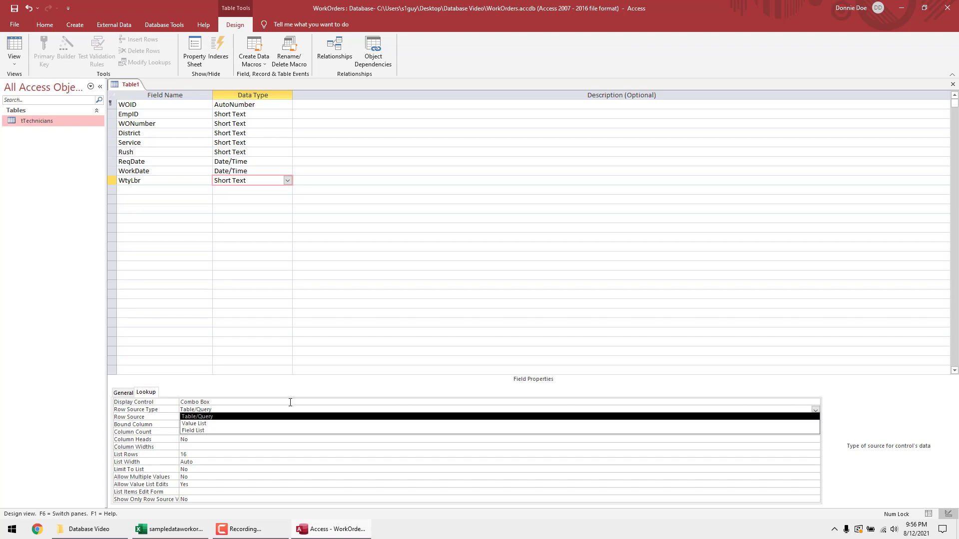
{"action": "left_click", "coordinate": [220, 424]}
{"action": "left_click", "coordinate": [200, 417]}
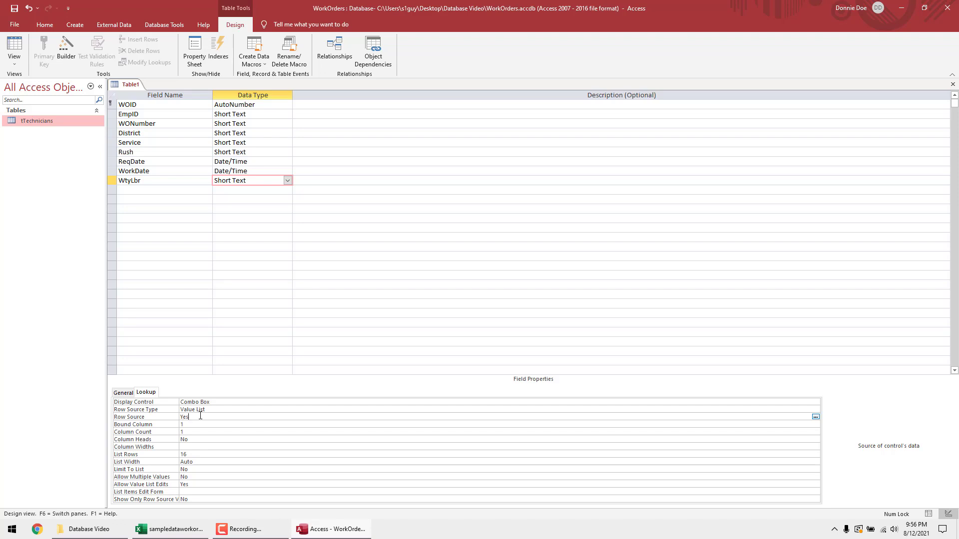
{"action": "key", "text": "Return"}
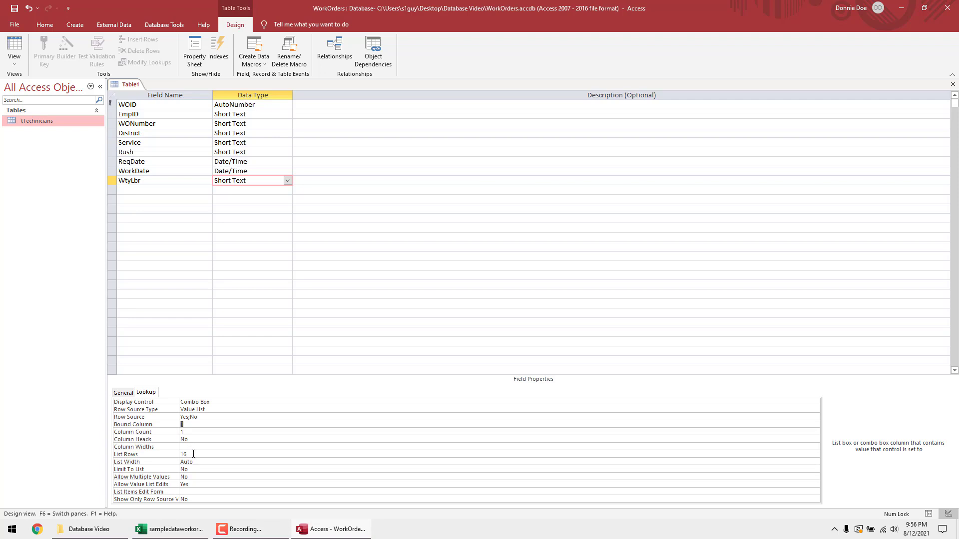
Step: Set the WtyLbr lookup's column width and list width to 3", list rows to 50, Limit To List to Yes and Allow Value List Edits to No
{"action": "left_click", "coordinate": [187, 445]}
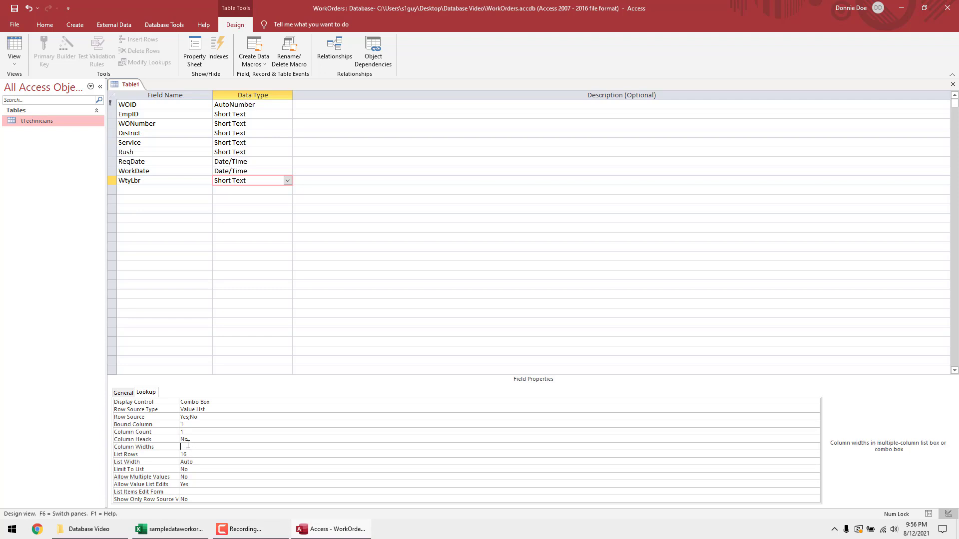
{"action": "key", "text": "Return"}
{"action": "type", "text": "50"}
{"action": "key", "text": "Return"}
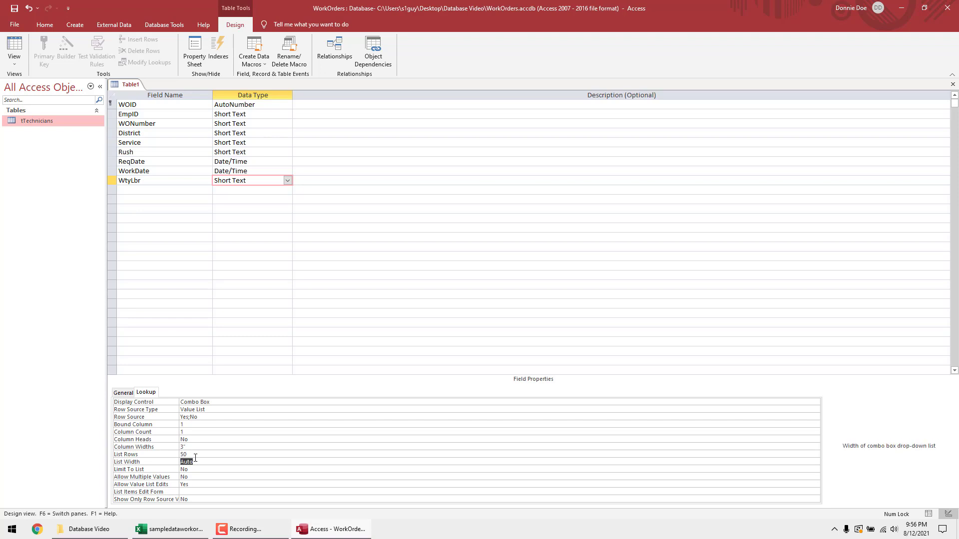
{"action": "type", "text": "3"}
{"action": "key", "text": "Return"}
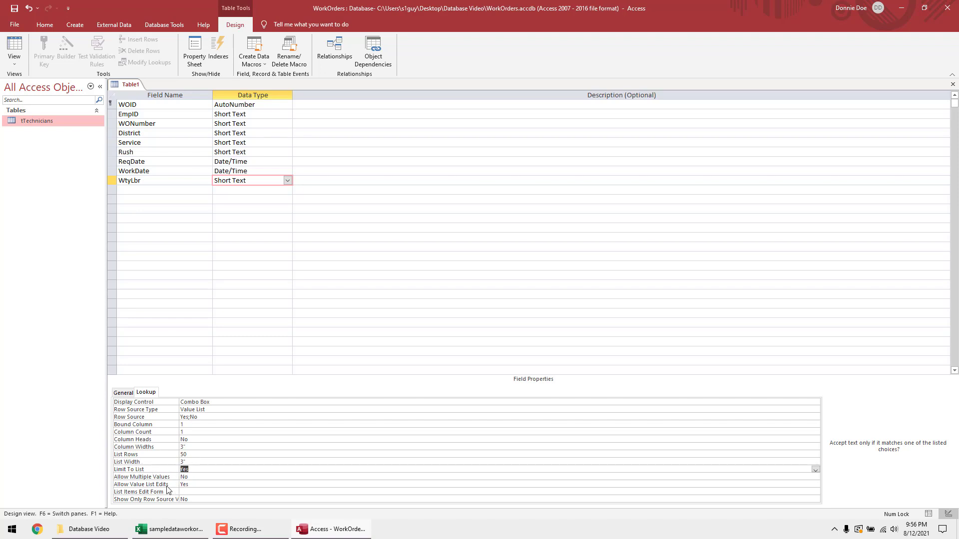
{"action": "double_click", "coordinate": [190, 485]}
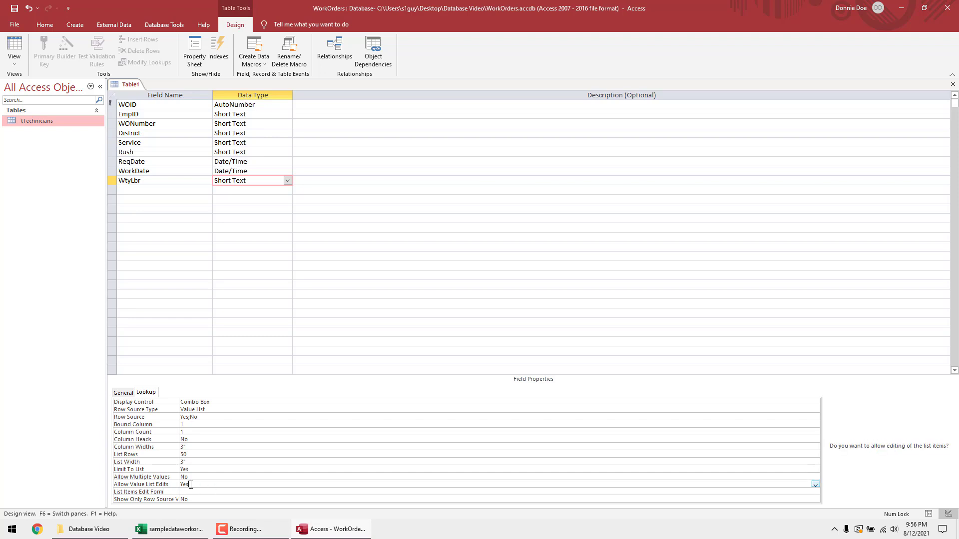
Step: Set the WtyLbr field's default value to "No"
{"action": "left_click", "coordinate": [124, 392]}
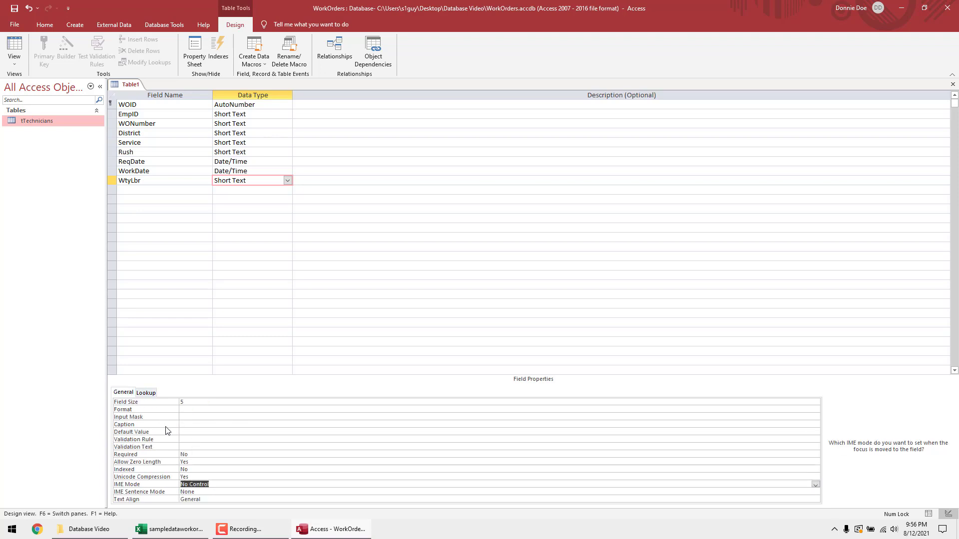
{"action": "left_click", "coordinate": [181, 432]}
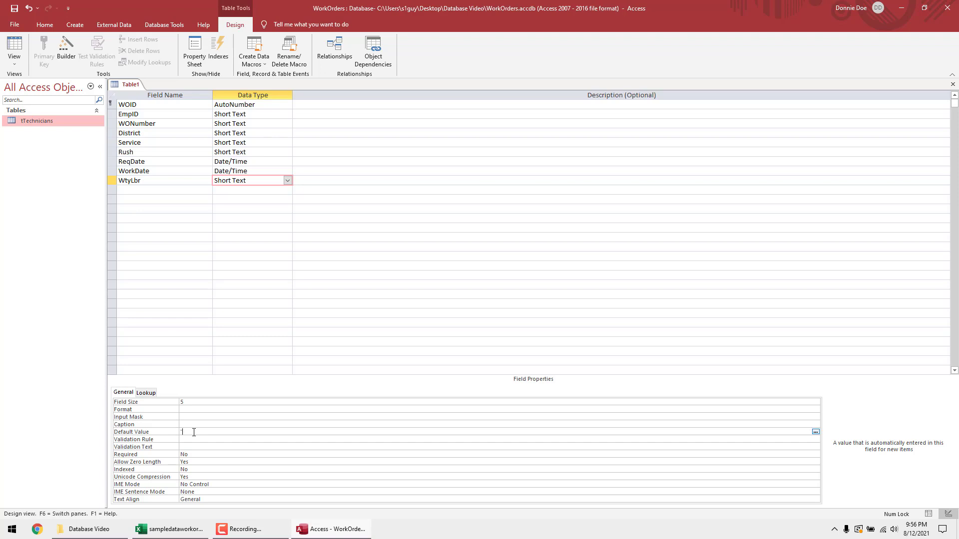
{"action": "key", "text": "Return"}
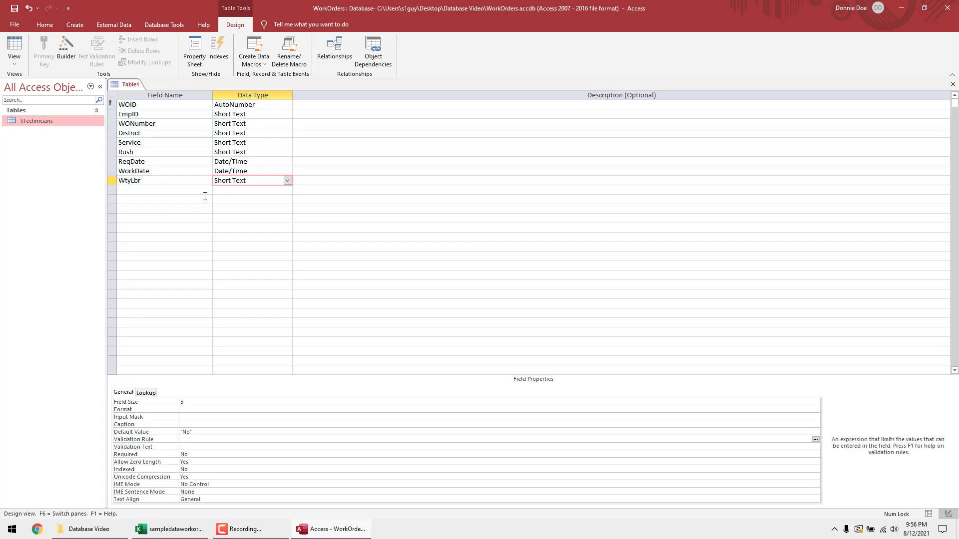
Step: Copy the WtyParts column heading in the Excel sheet and return to the Access table design
{"action": "key", "text": "alt+Tab"}
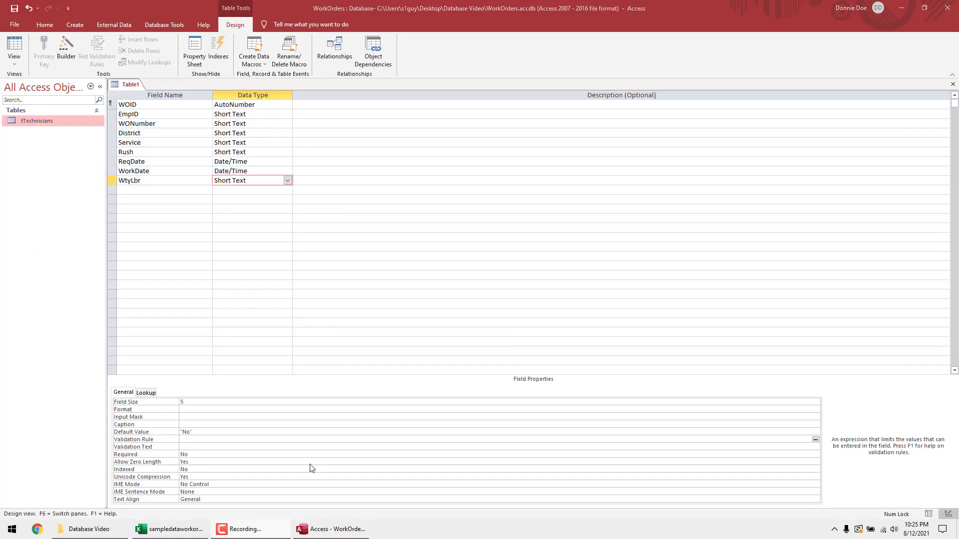
{"action": "left_click", "coordinate": [185, 530]}
{"action": "left_click", "coordinate": [472, 120]}
{"action": "key", "text": "ctrl+c"}
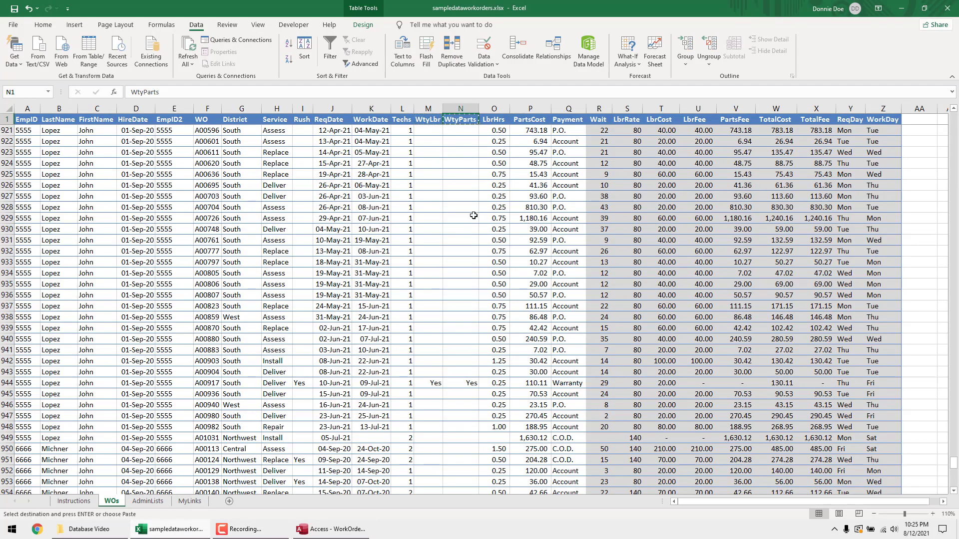
{"action": "key", "text": "alt"}
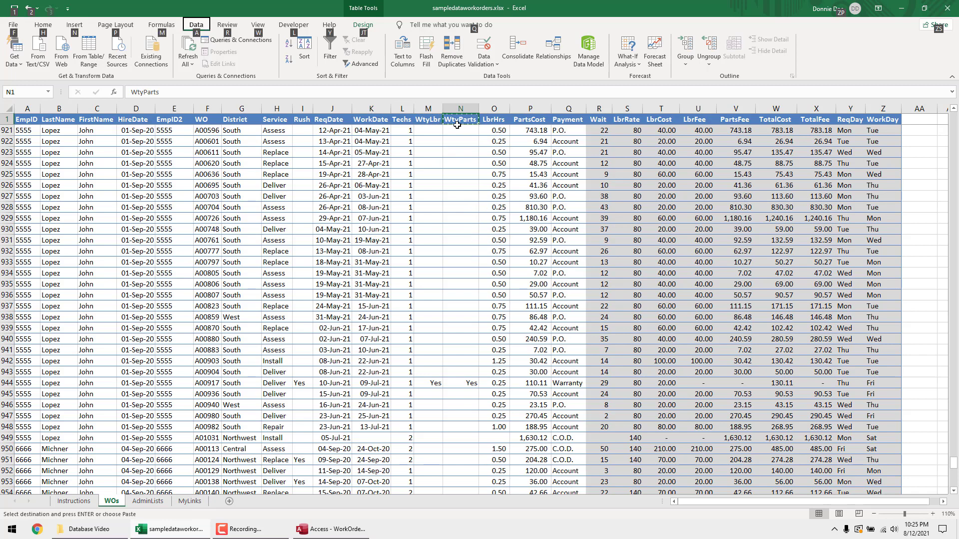
{"action": "key", "text": "alt"}
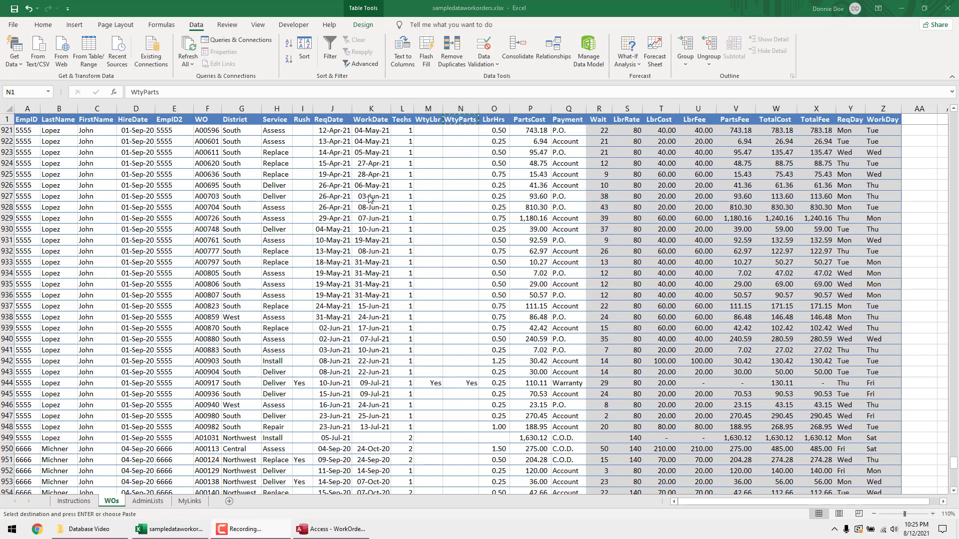
{"action": "left_click", "coordinate": [331, 529]}
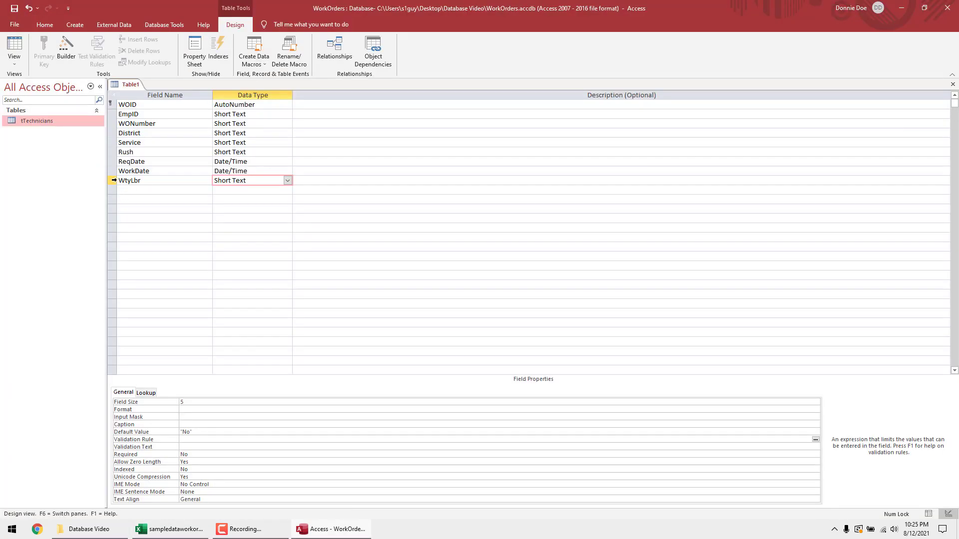
Step: Duplicate the WtyLbr field into the row below, rename the copy WtyParts, and check its lookup and general properties
{"action": "left_click", "coordinate": [114, 181]}
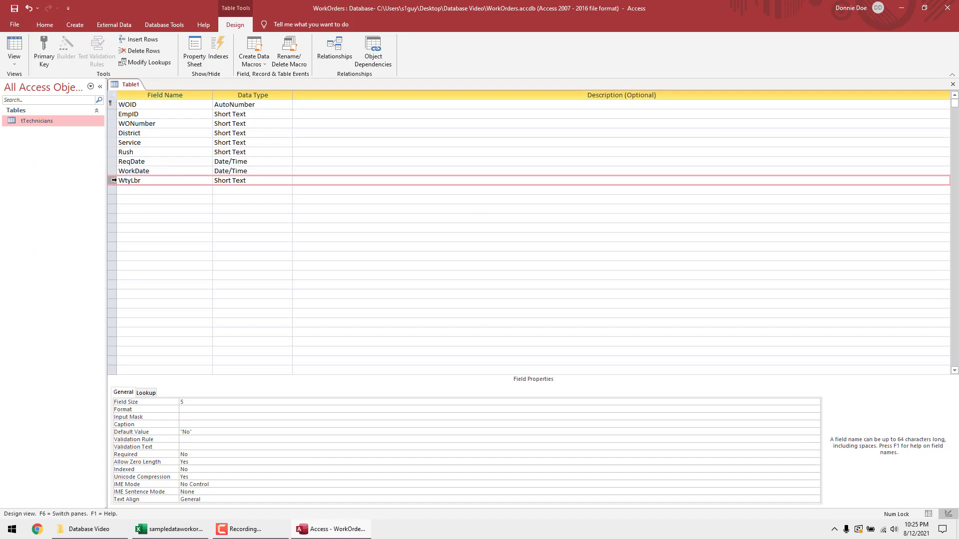
{"action": "left_click", "coordinate": [114, 189]}
{"action": "key", "text": "ctrl+v"}
{"action": "left_click", "coordinate": [131, 189]}
{"action": "left_click", "coordinate": [181, 190], "text": "shift"}
{"action": "type", "text": "Par"}
{"action": "key", "text": "Tab"}
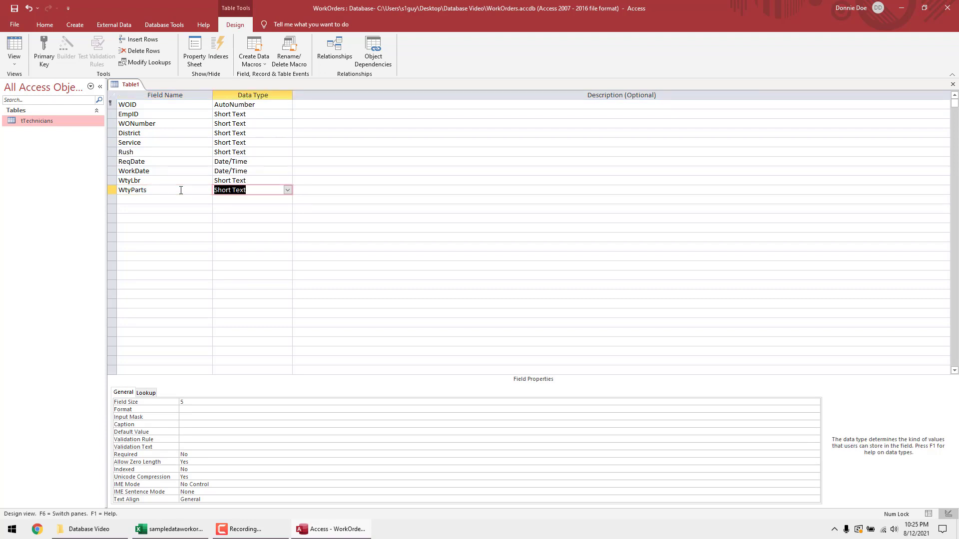
{"action": "left_click", "coordinate": [148, 393]}
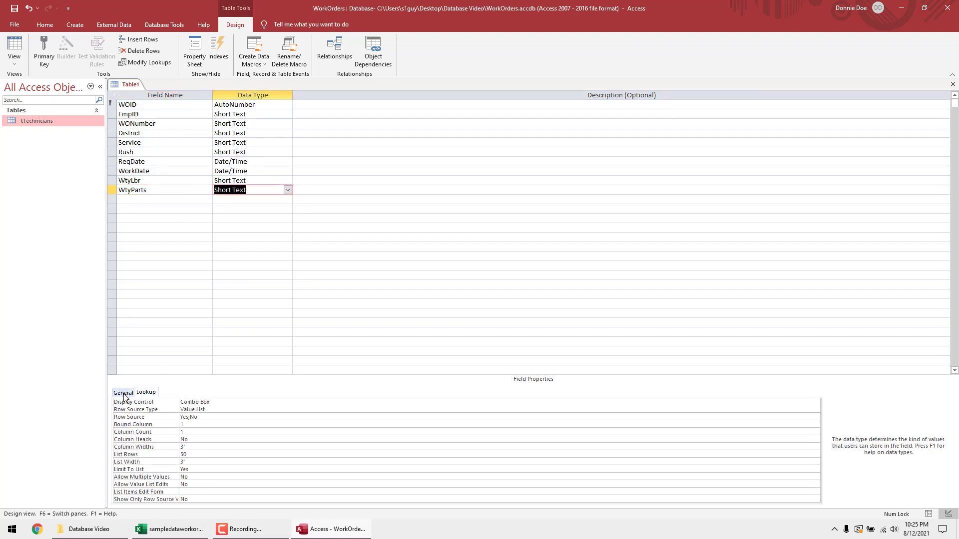
{"action": "left_click", "coordinate": [123, 393]}
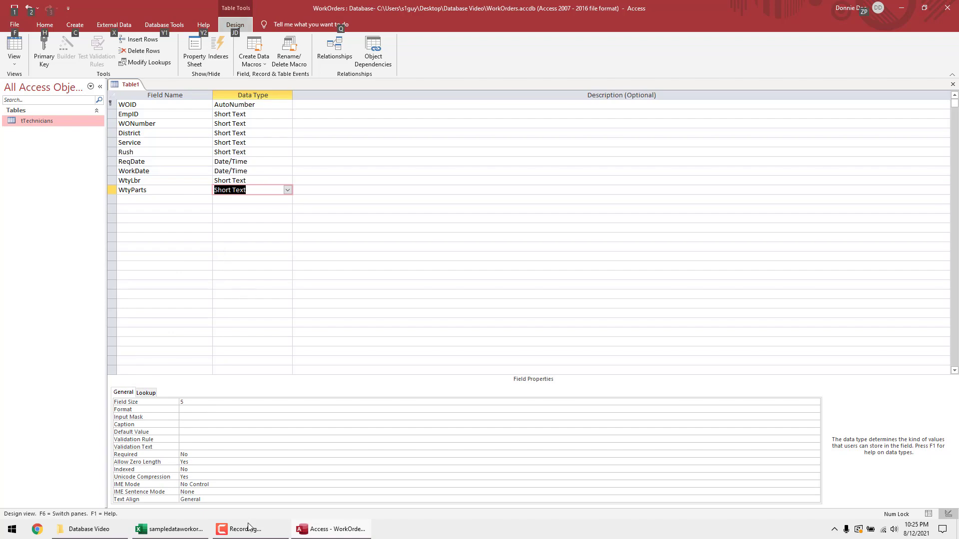
Step: Copy the LbrHrs heading from the Excel sheet into a new field row of the Access table and remove its stray spaces
{"action": "left_click", "coordinate": [170, 529]}
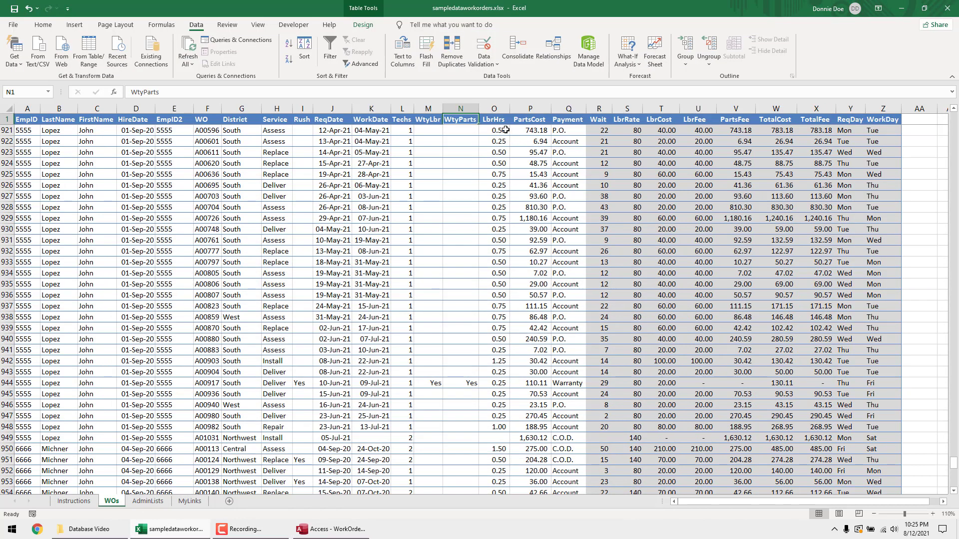
{"action": "left_click", "coordinate": [494, 120]}
{"action": "key", "text": "ctrl+c"}
{"action": "key", "text": "alt+Tab"}
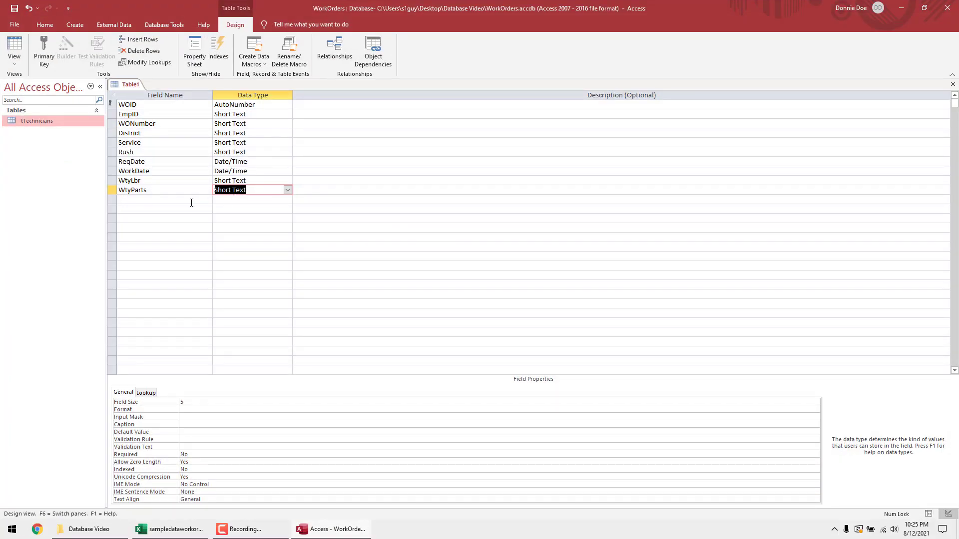
{"action": "left_click", "coordinate": [192, 199]}
{"action": "key", "text": "ctrl+v"}
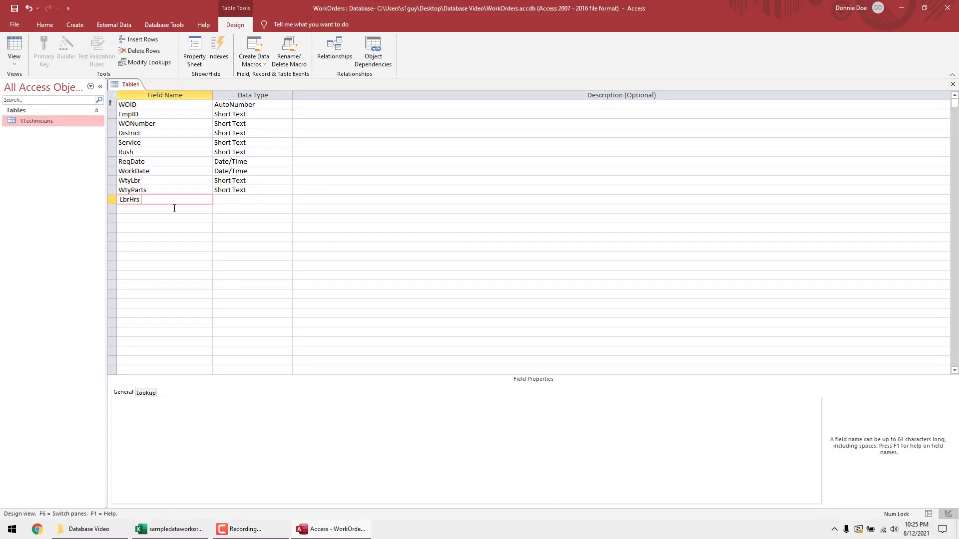
{"action": "left_click", "coordinate": [225, 208]}
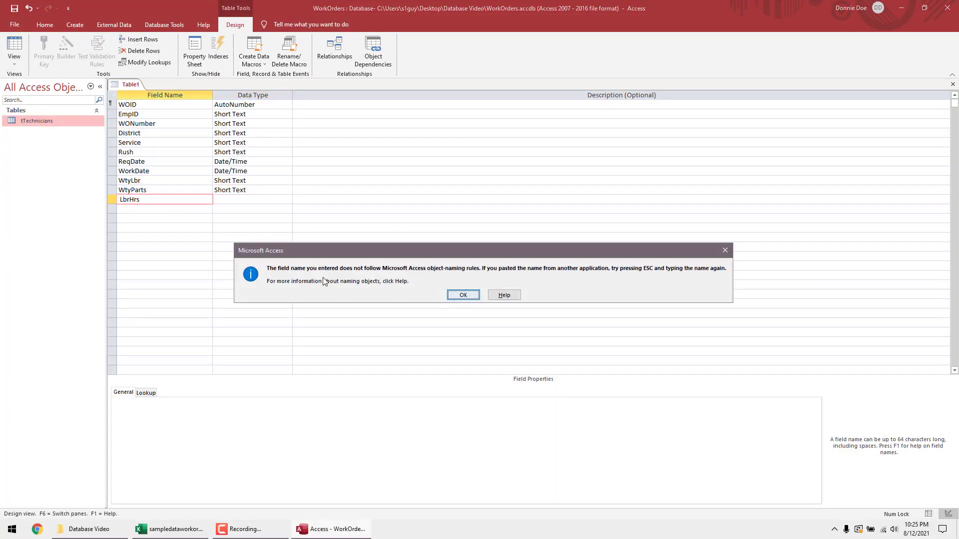
{"action": "left_click", "coordinate": [462, 295]}
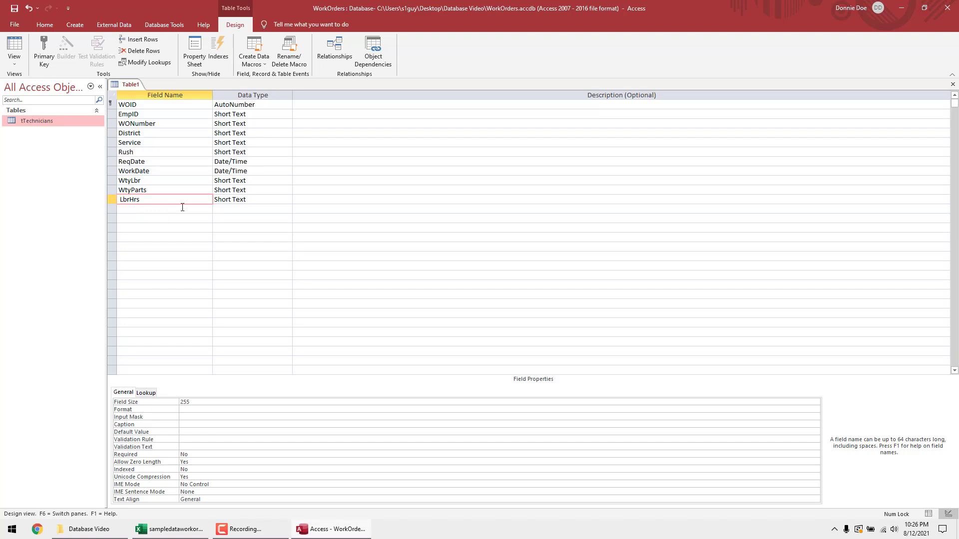
{"action": "key", "text": "BackSpace"}
{"action": "key", "text": "Tab"}
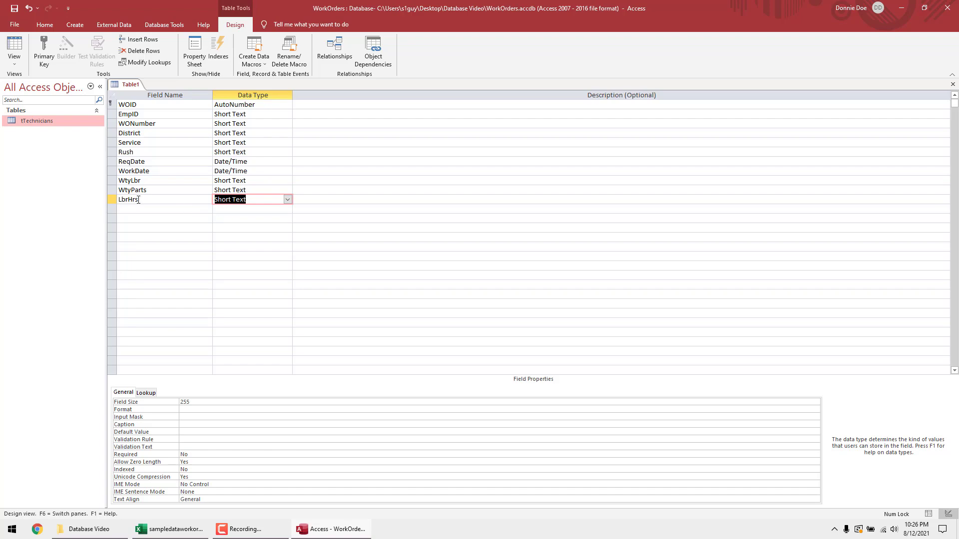
Step: Make LbrHrs a Number field with field size Double and 2 decimal places
{"action": "key", "text": "alt+Tab"}
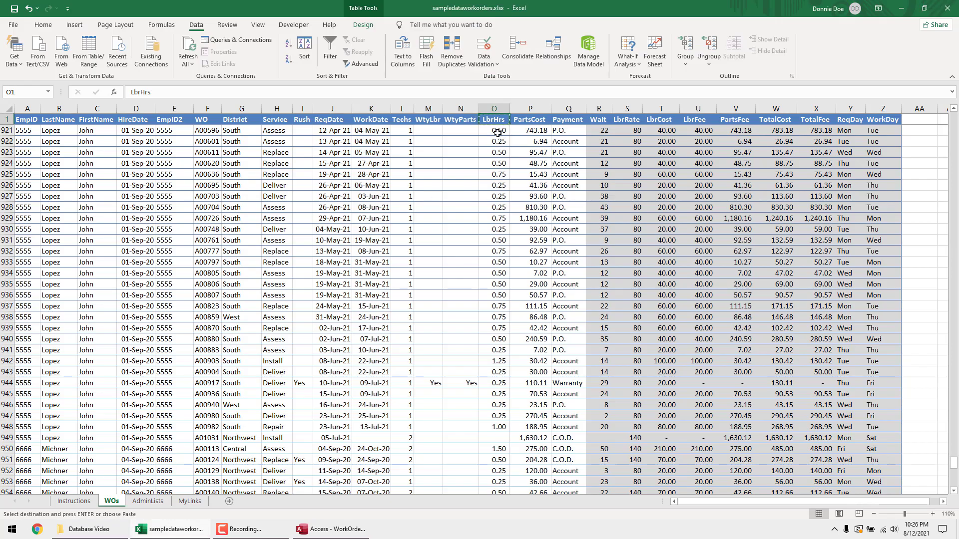
{"action": "key", "text": "alt+Tab"}
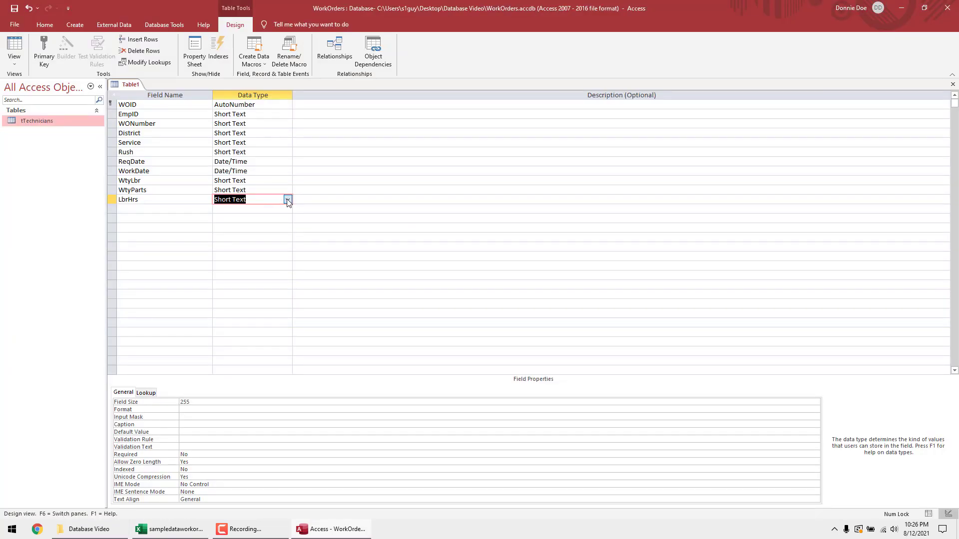
{"action": "left_click", "coordinate": [288, 200]}
{"action": "left_click", "coordinate": [255, 228]}
{"action": "left_click", "coordinate": [204, 403]}
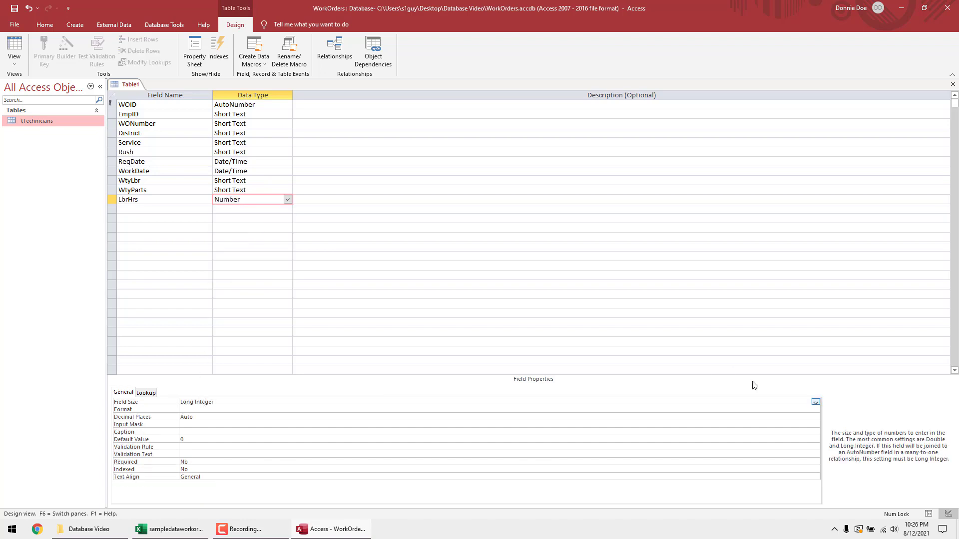
{"action": "left_click", "coordinate": [815, 402]}
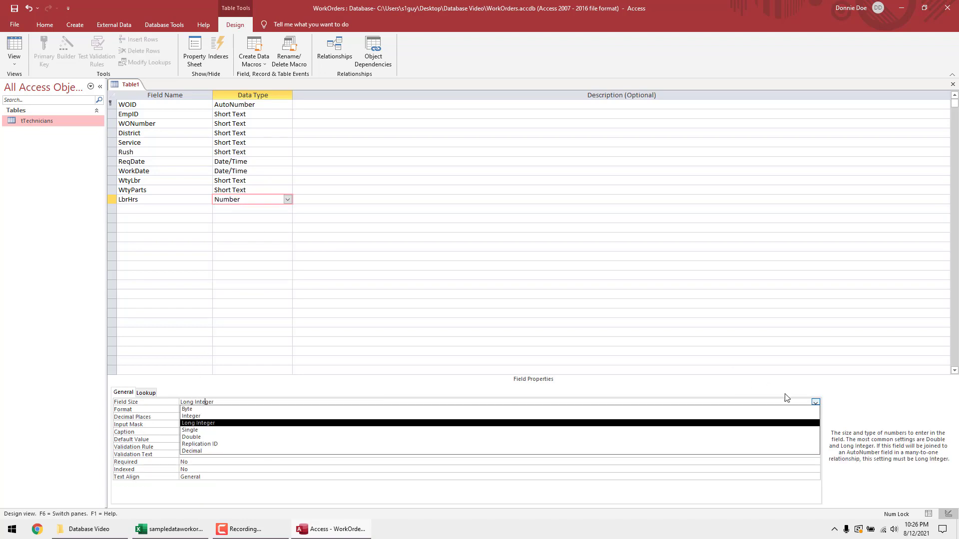
{"action": "left_click", "coordinate": [208, 438]}
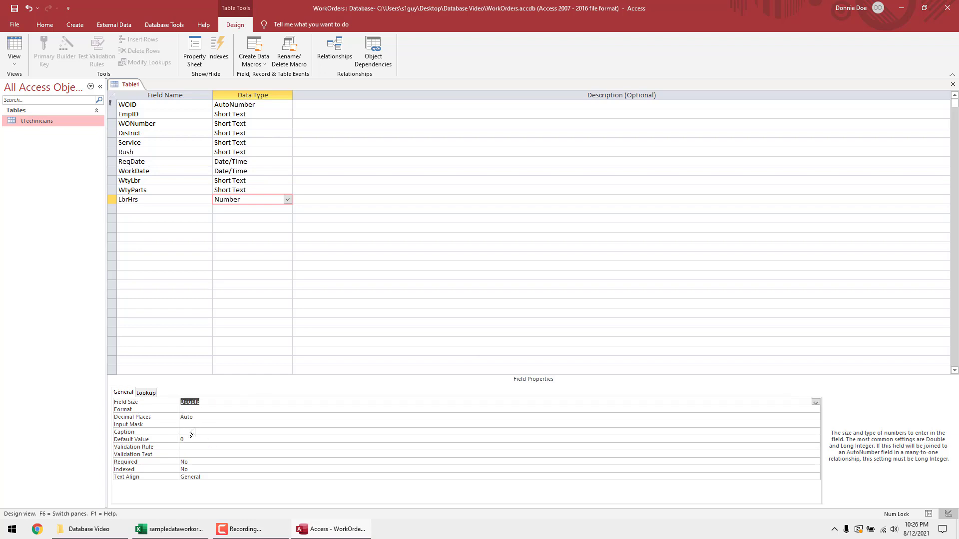
{"action": "left_click", "coordinate": [198, 415]}
{"action": "double_click", "coordinate": [198, 416]}
{"action": "type", "text": "2"}
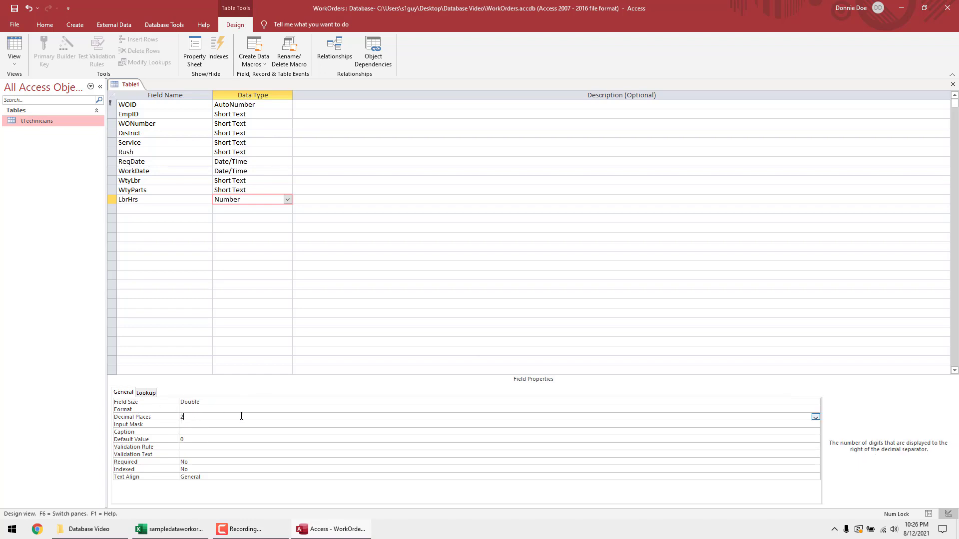
{"action": "key", "text": "Return"}
Step: Add a PartsCost field below LbrHrs, taking its name from the Excel column heading and removing stray spaces
{"action": "left_click", "coordinate": [160, 211]}
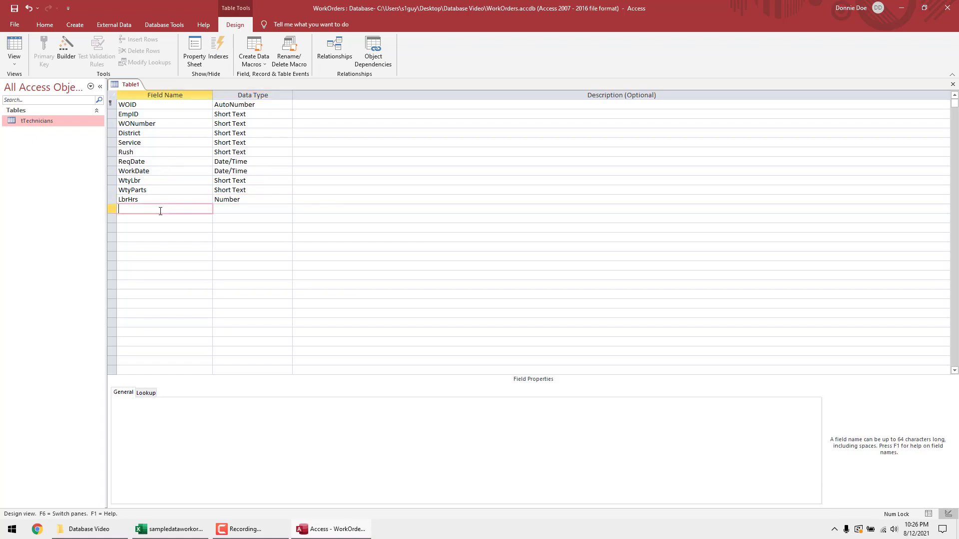
{"action": "key", "text": "alt+Tab"}
{"action": "left_click", "coordinate": [533, 121]}
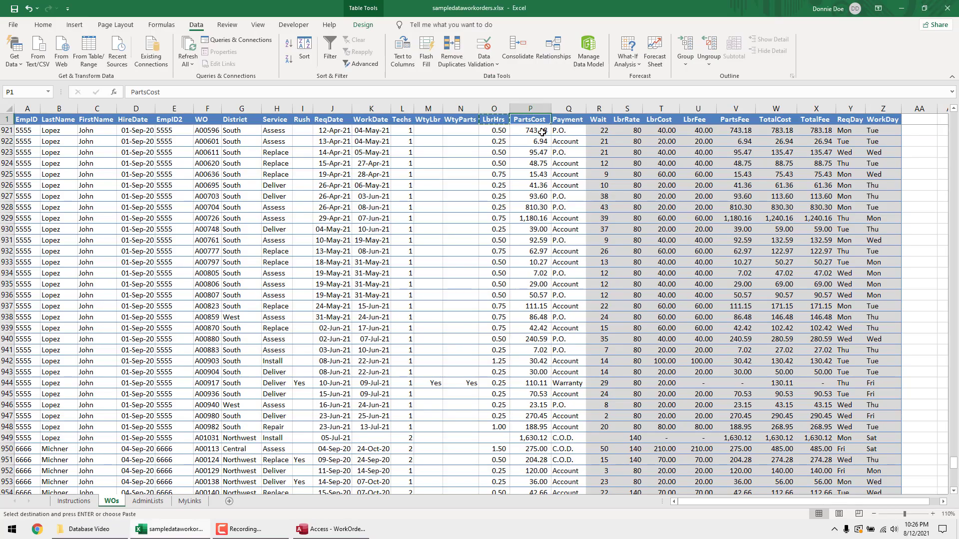
{"action": "key", "text": "alt+Tab"}
{"action": "key", "text": "ctrl+v"}
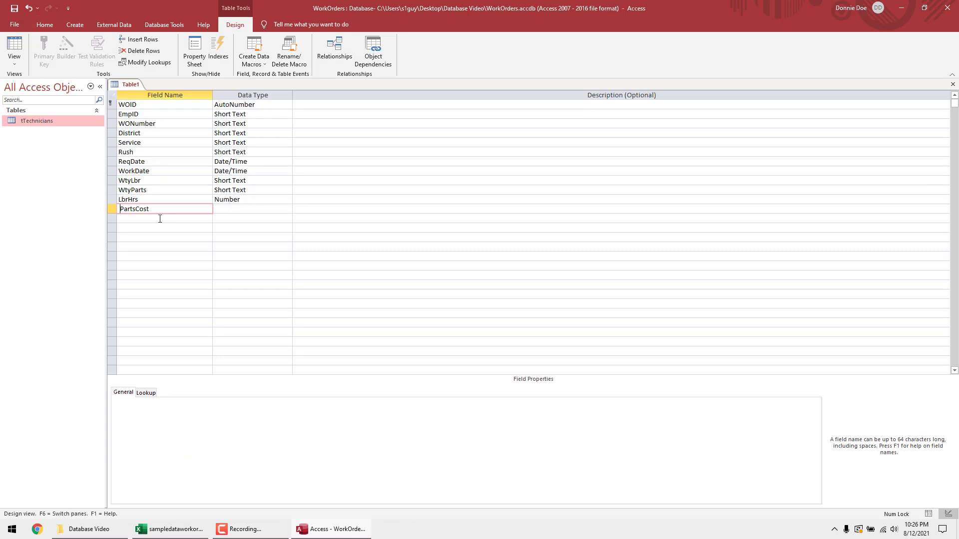
{"action": "key", "text": "Delete"}
{"action": "key", "text": "BackSpace"}
{"action": "key", "text": "Tab"}
Step: Set the PartsCost field's data type to Currency with 2 decimal places
{"action": "type", "text": "c"}
{"action": "left_click", "coordinate": [287, 209]}
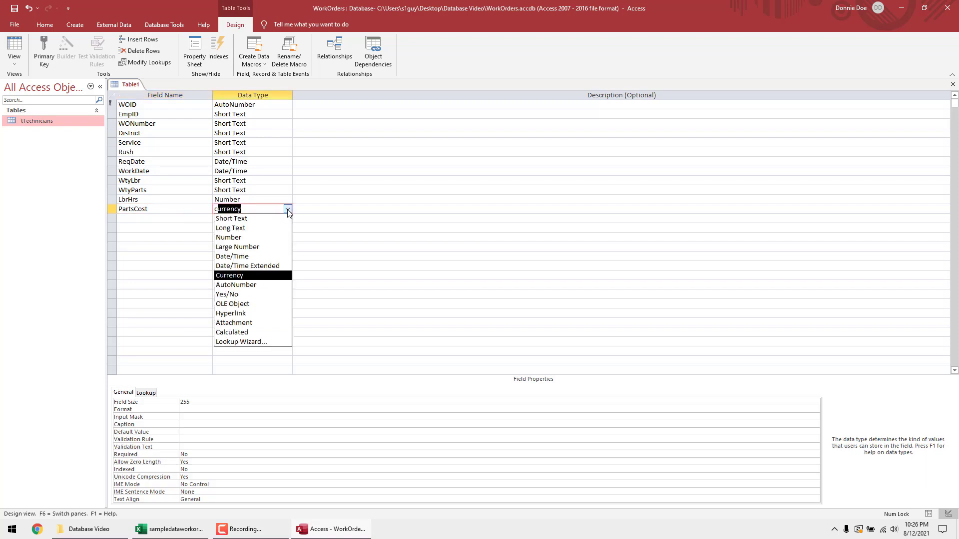
{"action": "left_click", "coordinate": [288, 209]}
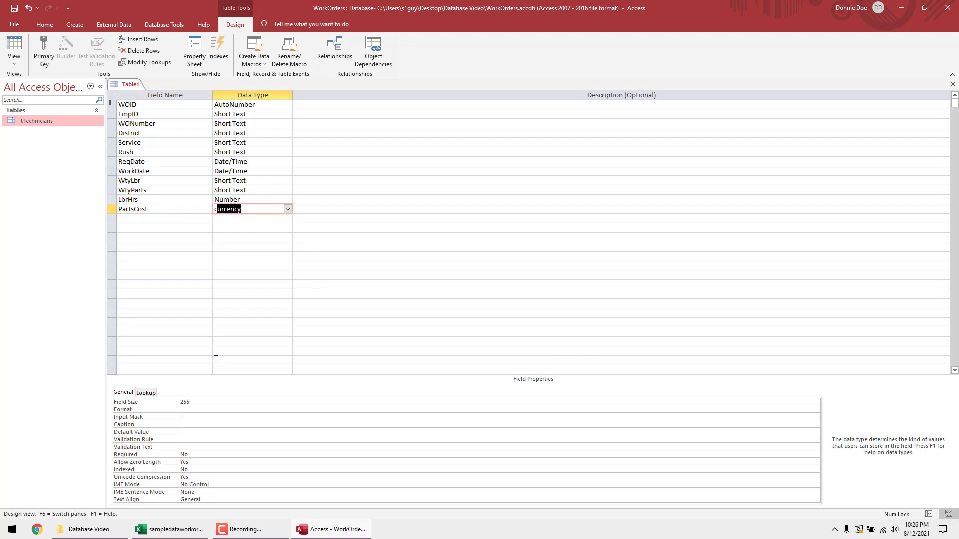
{"action": "left_click", "coordinate": [168, 415]}
{"action": "left_click", "coordinate": [169, 409]}
{"action": "type", "text": "2"}
{"action": "key", "text": "Return"}
Step: Add a Short Text field named Payment from the Excel column heading and set its field size to 100
{"action": "key", "text": "alt+Tab"}
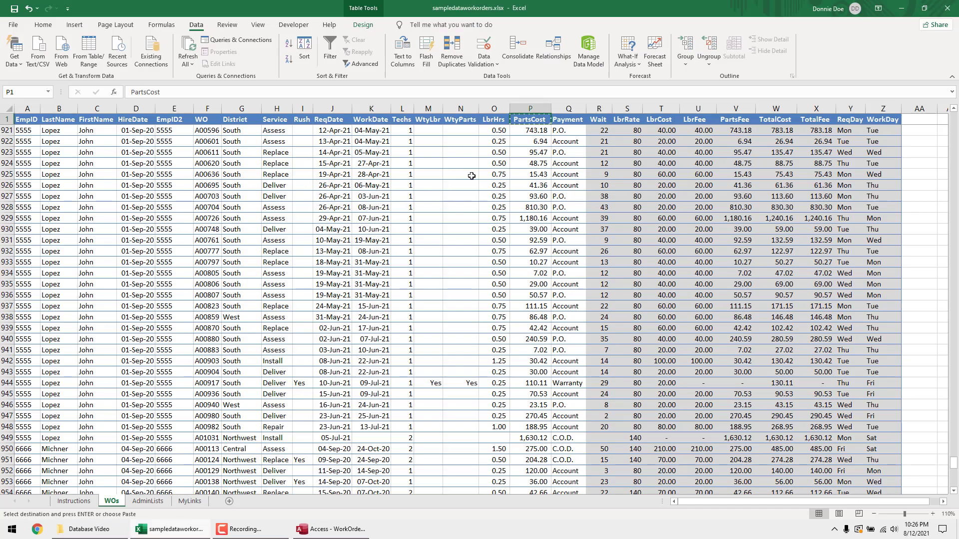
{"action": "left_click", "coordinate": [579, 122]}
{"action": "key", "text": "alt+Tab"}
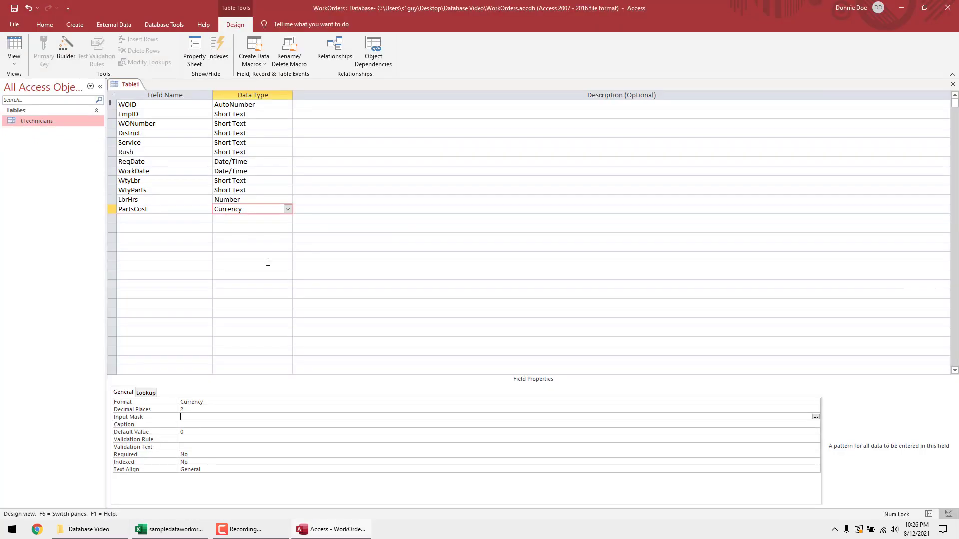
{"action": "left_click", "coordinate": [151, 218]}
{"action": "key", "text": "ctrl+v"}
{"action": "key", "text": "Tab"}
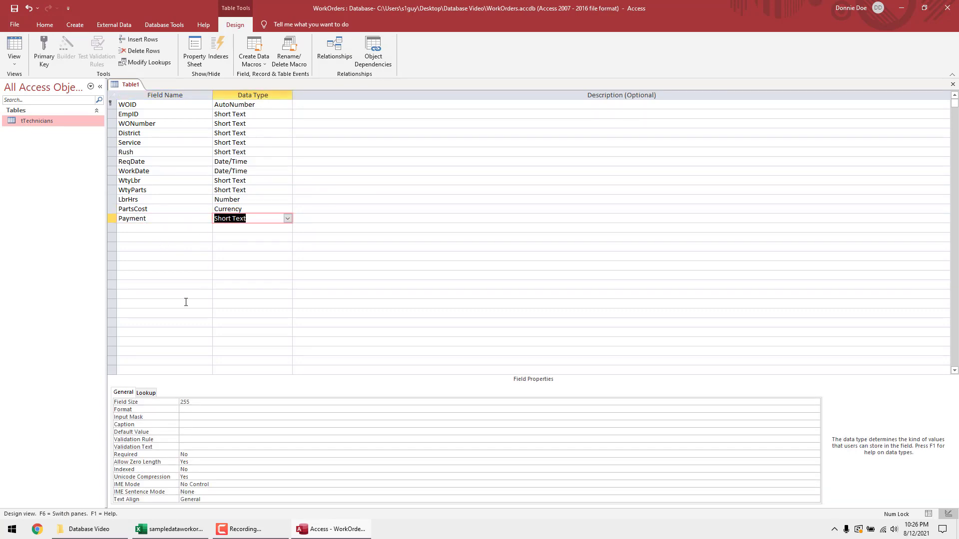
{"action": "left_click", "coordinate": [158, 403]}
{"action": "type", "text": "100"}
{"action": "key", "text": "Return"}
Step: Add a Comments field with the Long Text data type below Payment
{"action": "left_click", "coordinate": [158, 228]}
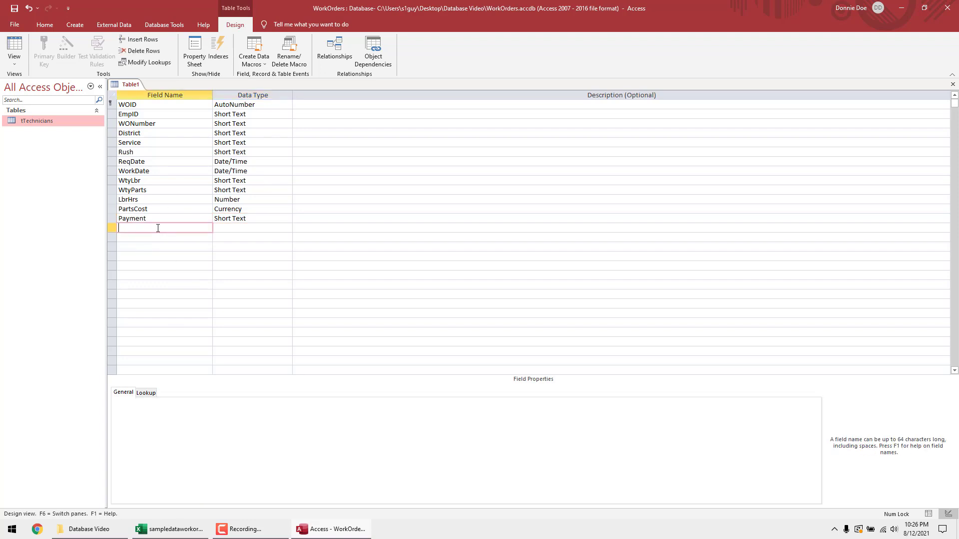
{"action": "type", "text": "Comments"}
{"action": "key", "text": "Tab"}
{"action": "type", "text": "Long Text"}
{"action": "key", "text": "Tab"}
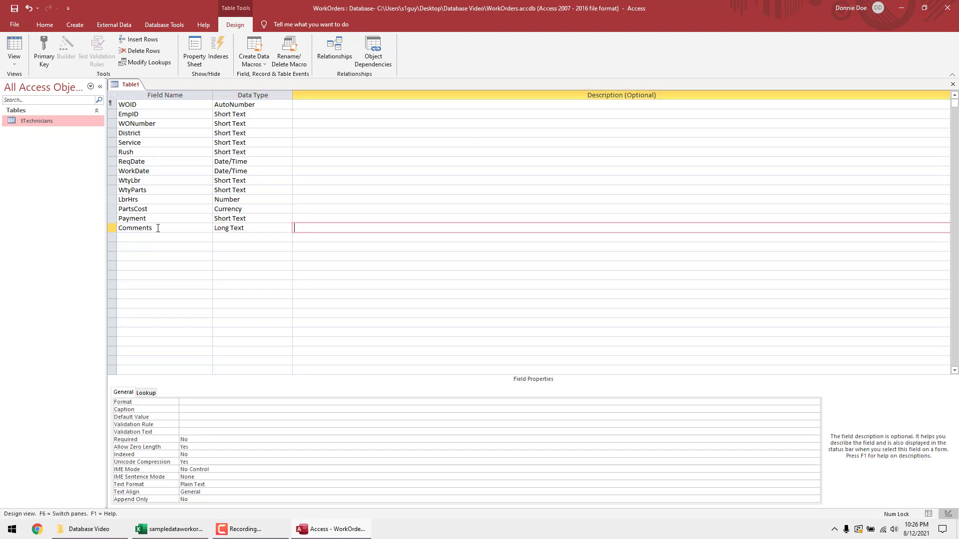
Step: Save the table as tWorkOrders, show it in Datasheet view and place the cursor in the new record's EmpID cell
{"action": "left_click", "coordinate": [15, 8]}
{"action": "type", "text": "t"}
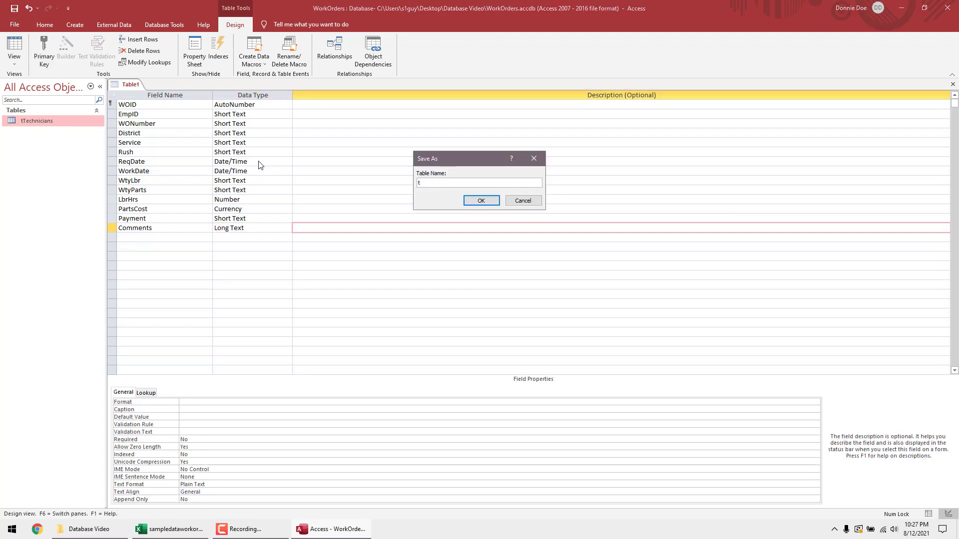
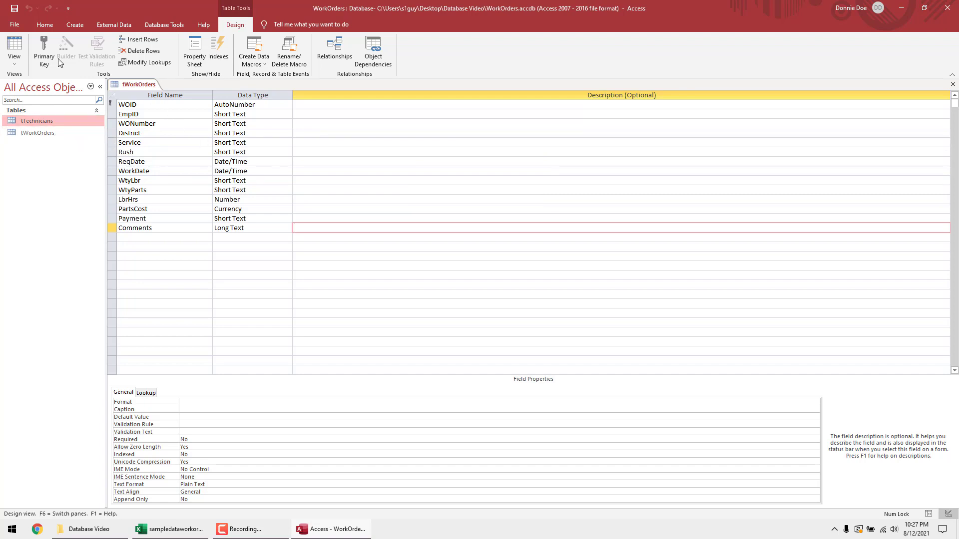
{"action": "left_click", "coordinate": [14, 43]}
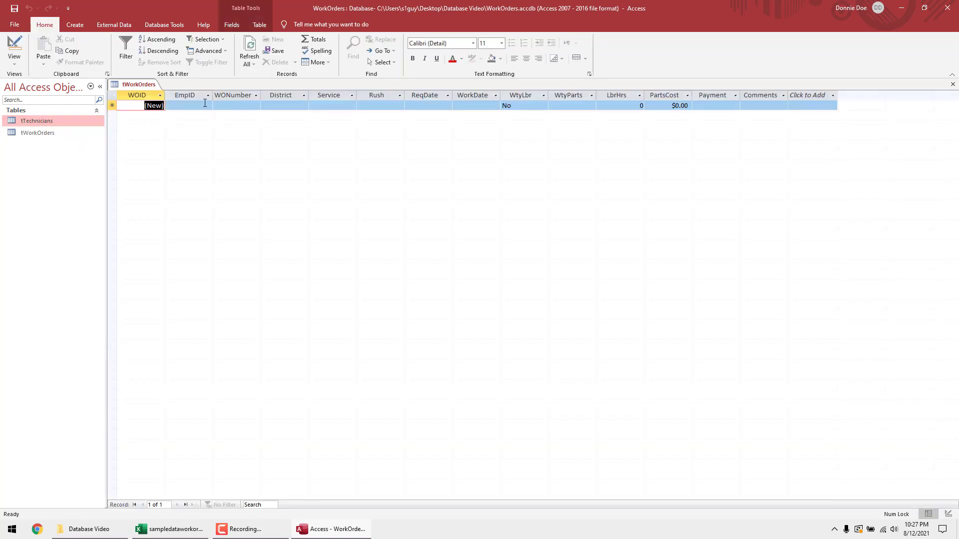
{"action": "left_click", "coordinate": [196, 106]}
Step: Switch to the Excel WOs sheet and copy all records in the EmpID2 through Payment columns, cells E2:Q1001
{"action": "key", "text": "alt+Tab"}
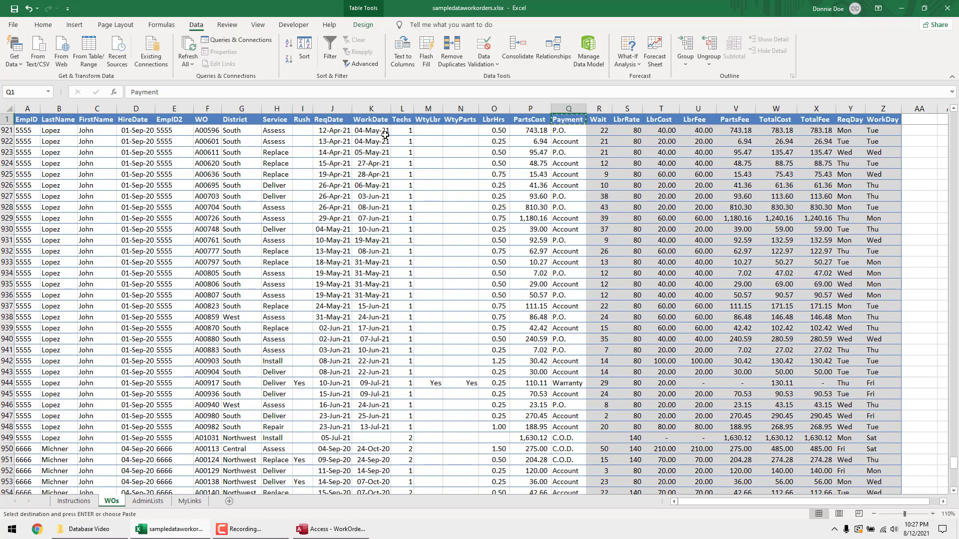
{"action": "left_click", "coordinate": [169, 129]}
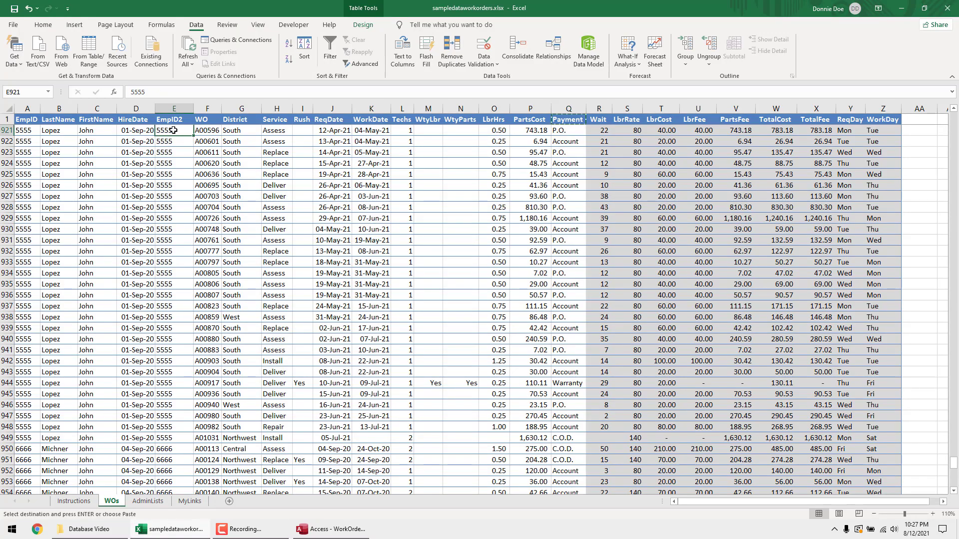
{"action": "left_click", "coordinate": [196, 131], "text": "shift"}
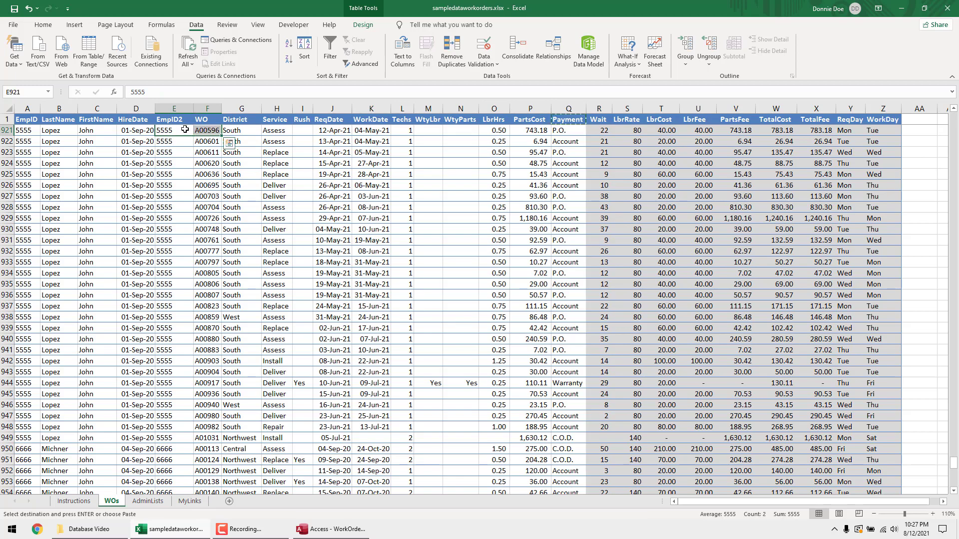
{"action": "left_click", "coordinate": [185, 129]}
{"action": "key", "text": "ctrl+Up"}
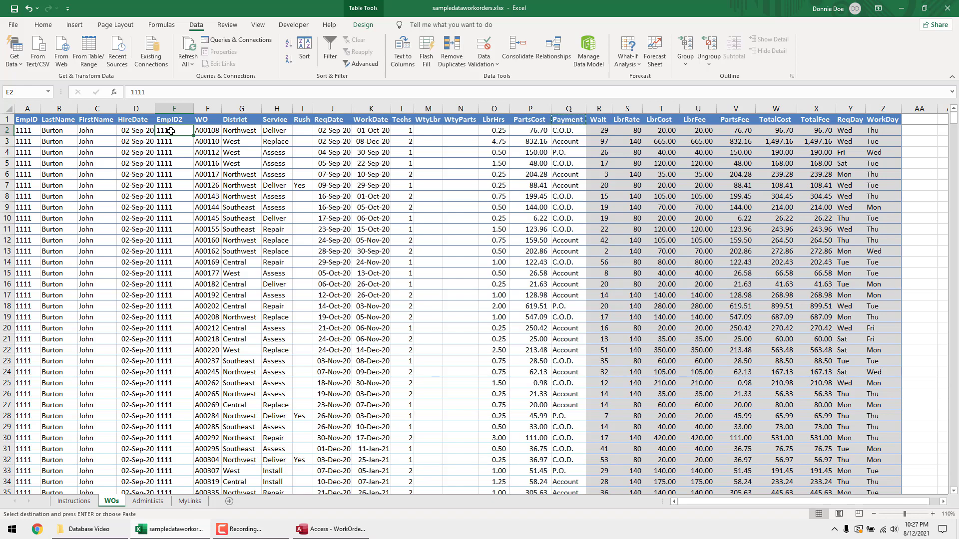
{"action": "left_click_drag", "start_coordinate": [176, 130], "coordinate": [568, 134]}
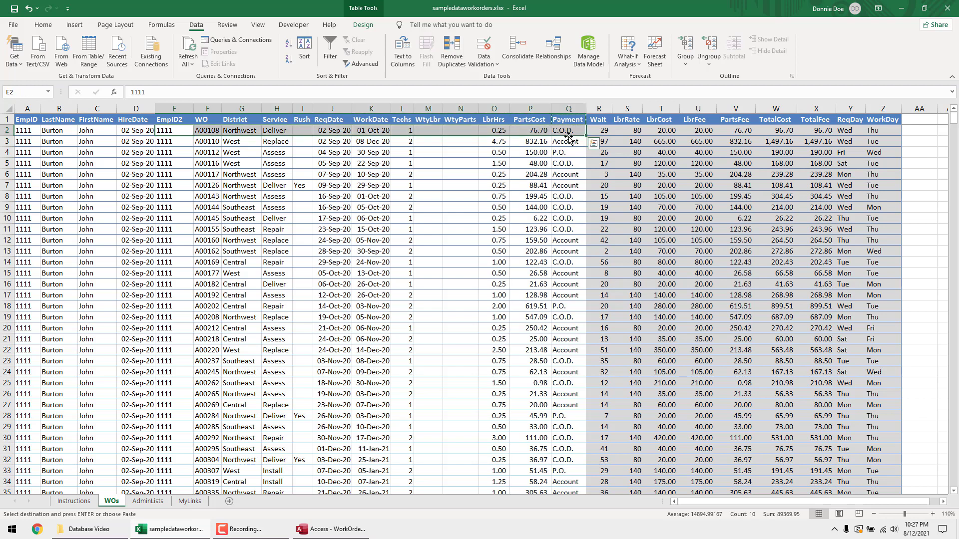
{"action": "key", "text": "ctrl+shift+Down"}
{"action": "key", "text": "ctrl+c"}
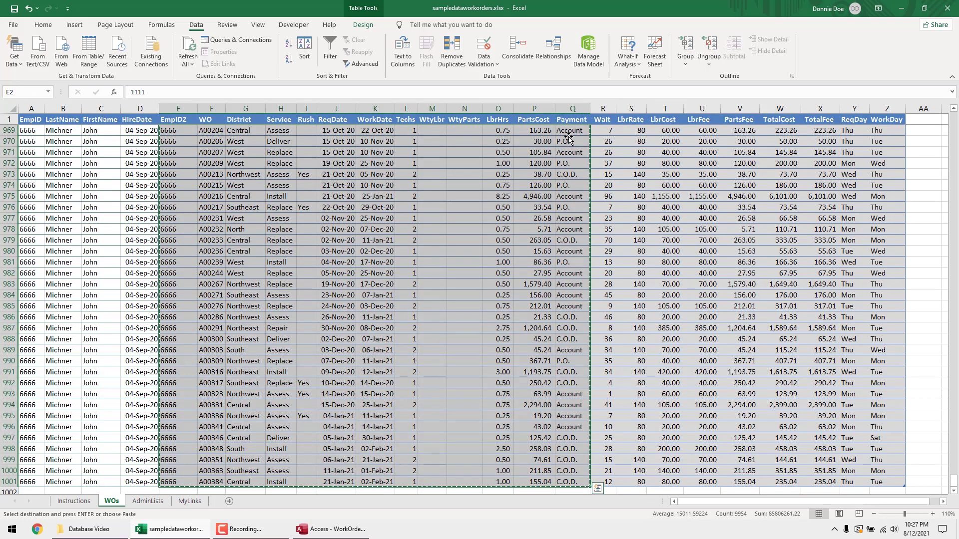
Step: Delete the Techs column from the WOs sheet and select the first record's WtyLbr cell
{"action": "left_click", "coordinate": [407, 130]}
{"action": "key", "text": "ctrl+Up"}
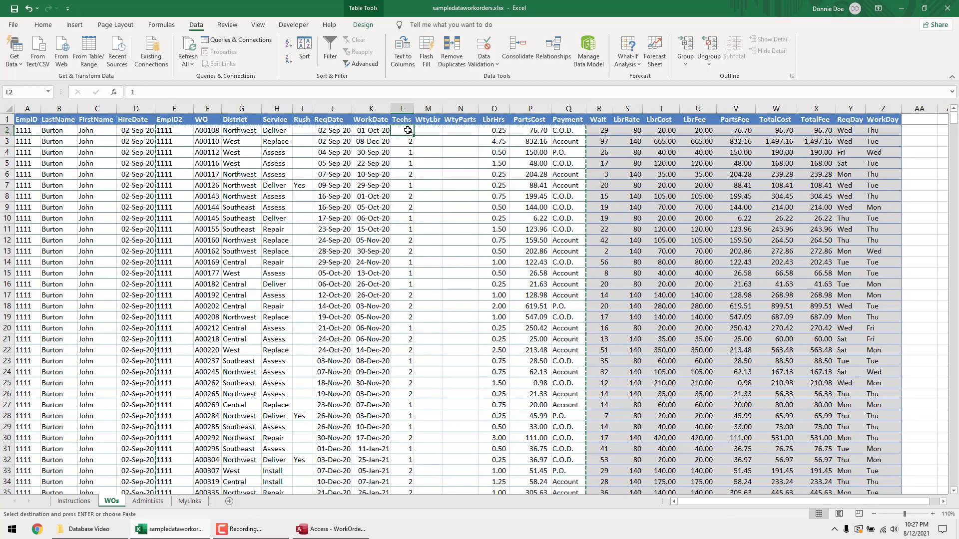
{"action": "left_click", "coordinate": [404, 107]}
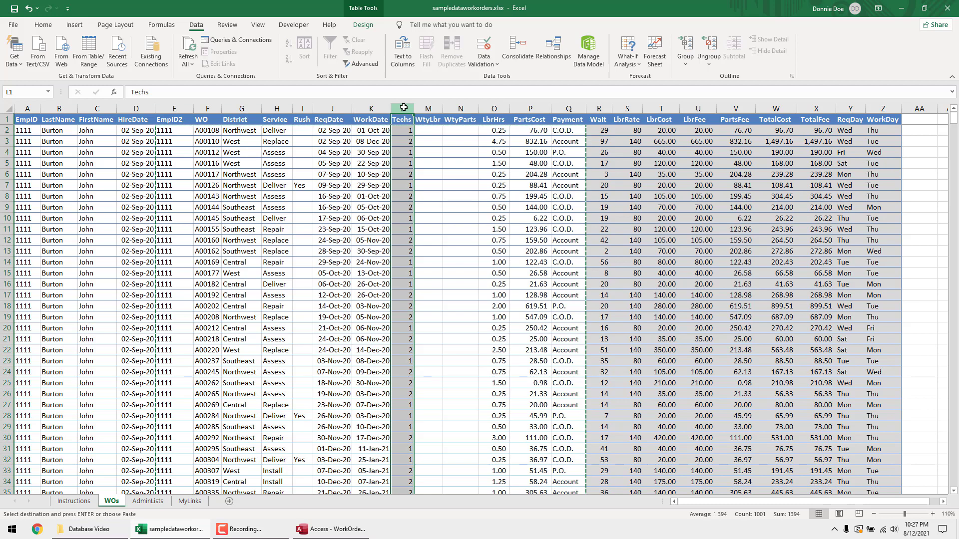
{"action": "right_click", "coordinate": [403, 108]}
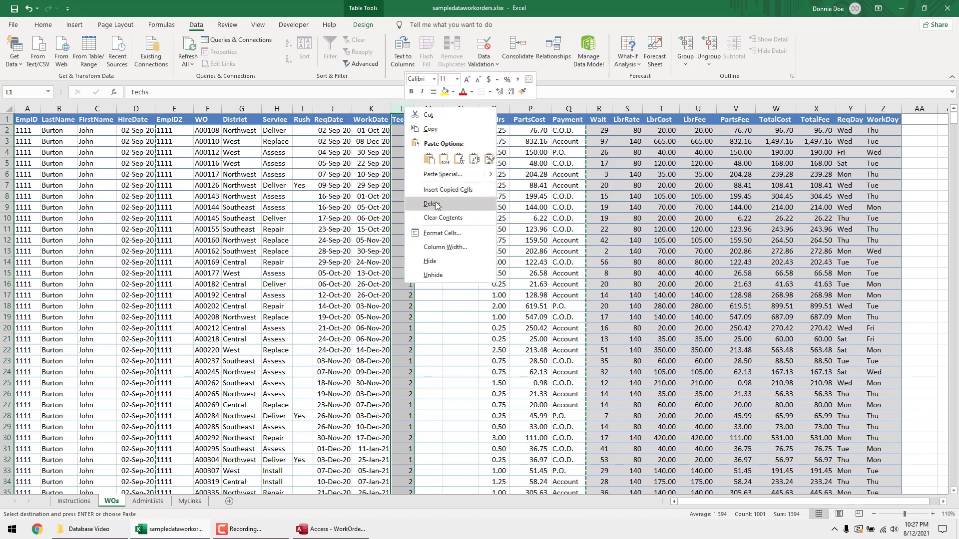
{"action": "left_click", "coordinate": [431, 204]}
{"action": "left_click", "coordinate": [400, 132]}
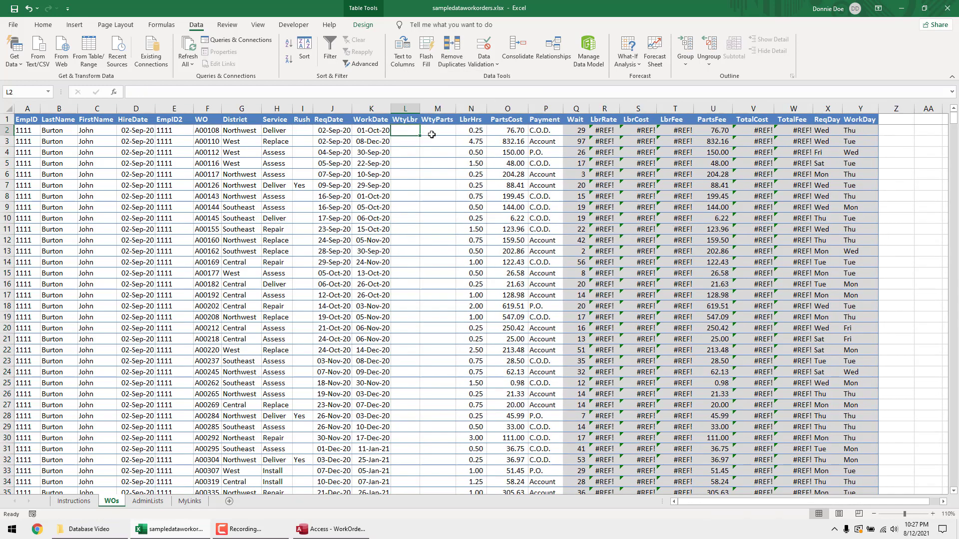
Step: Undo the Techs column deletion on the WOs sheet and move that column in front of the first EmpID column
{"action": "left_click", "coordinate": [604, 131]}
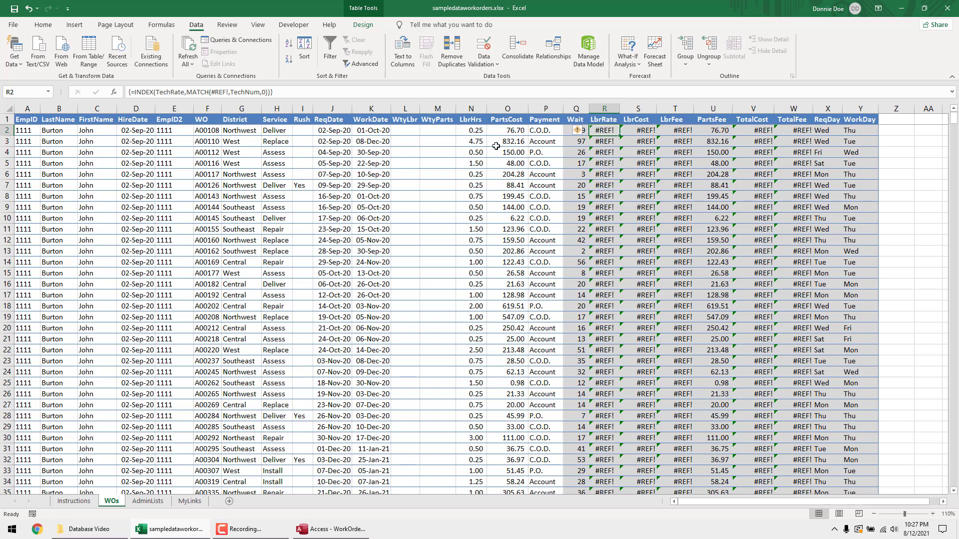
{"action": "key", "text": "ctrl+z"}
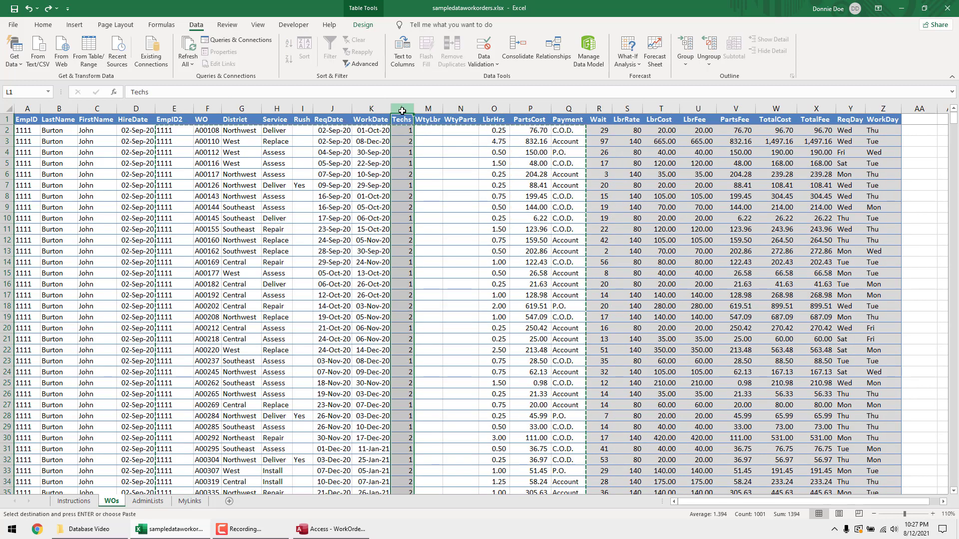
{"action": "key", "text": "ctrl+x"}
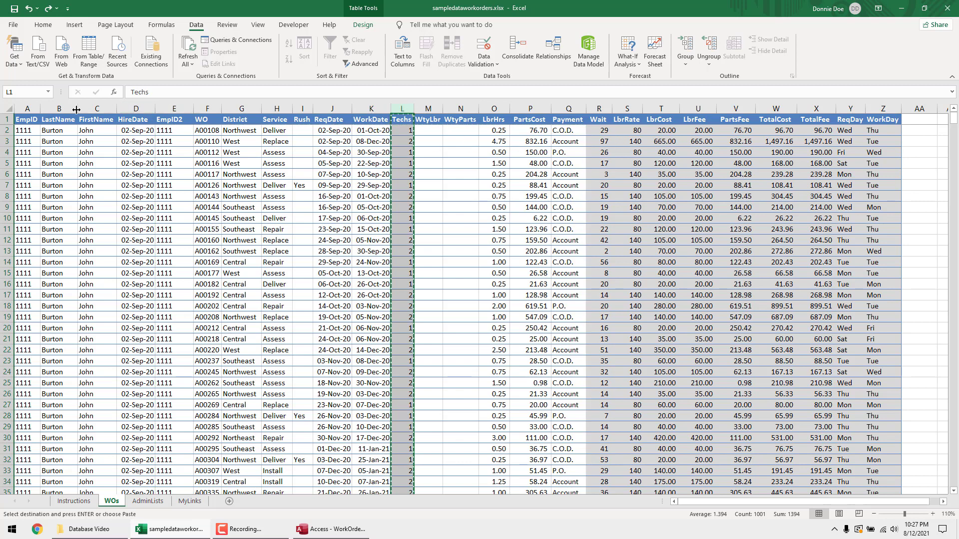
{"action": "right_click", "coordinate": [30, 108]}
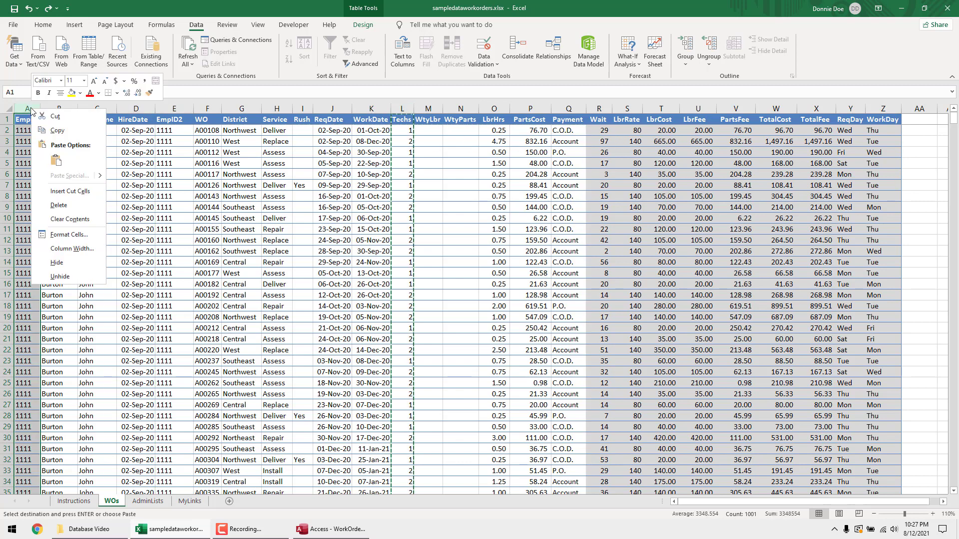
{"action": "left_click", "coordinate": [70, 191]}
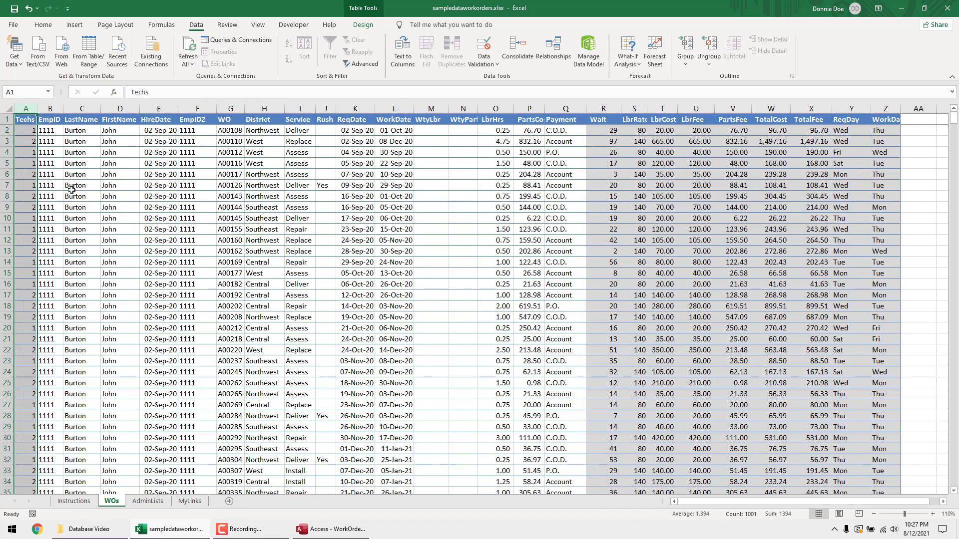
{"action": "left_click", "coordinate": [25, 132]}
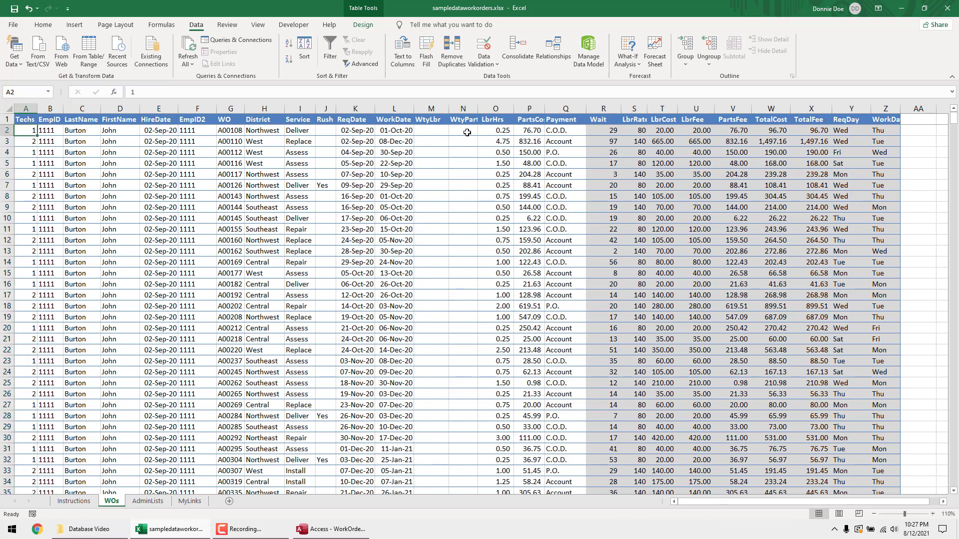
Step: Copy all records in the EmpID2 through Payment columns of the WOs sheet, cells F2:Q1001
{"action": "left_click", "coordinate": [193, 131]}
{"action": "left_click_drag", "start_coordinate": [196, 131], "coordinate": [521, 129]}
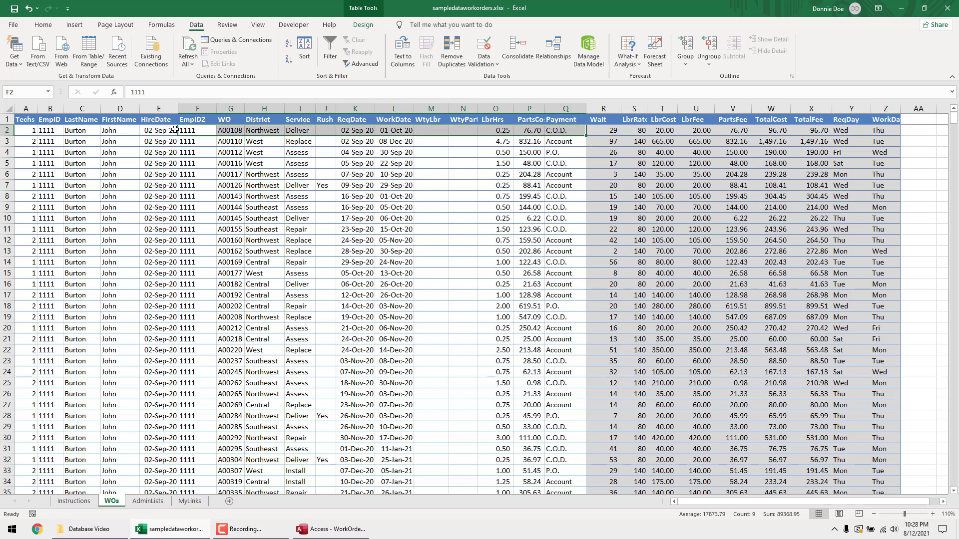
{"action": "left_click", "coordinate": [195, 130]}
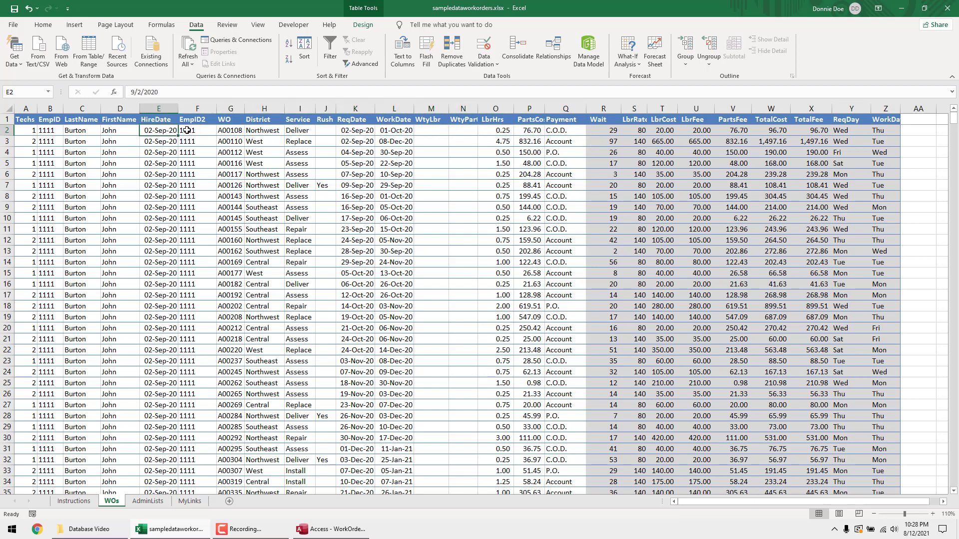
{"action": "left_click", "coordinate": [566, 133], "text": "shift"}
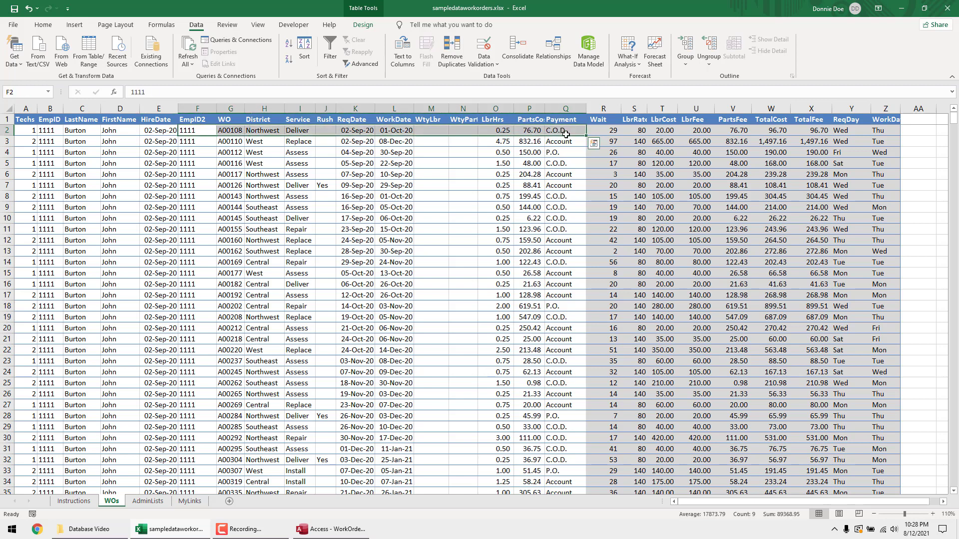
{"action": "key", "text": "ctrl+shift+Down"}
{"action": "key", "text": "ctrl+c"}
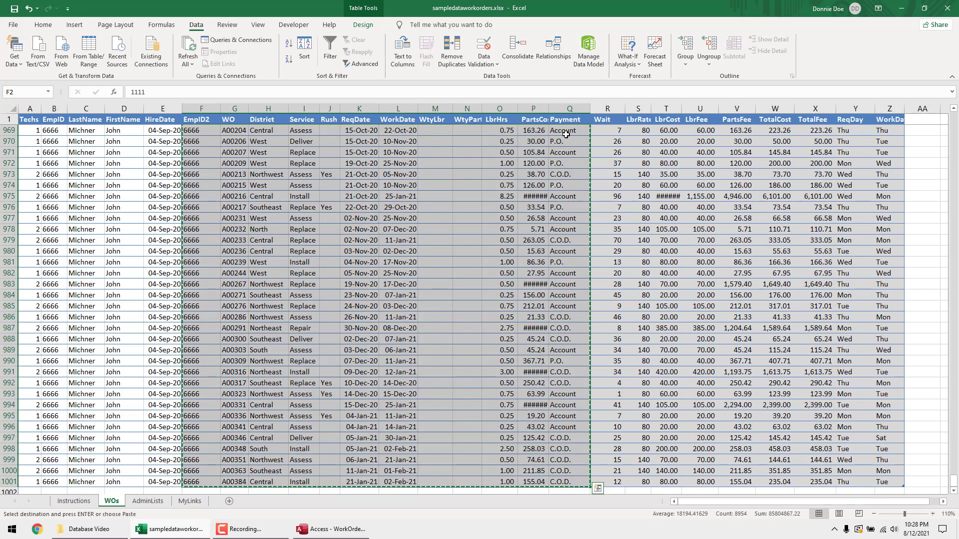
Step: Switch to Access and paste the copied records into the EmpID through Payment columns of tWorkOrders
{"action": "key", "text": "alt+Tab"}
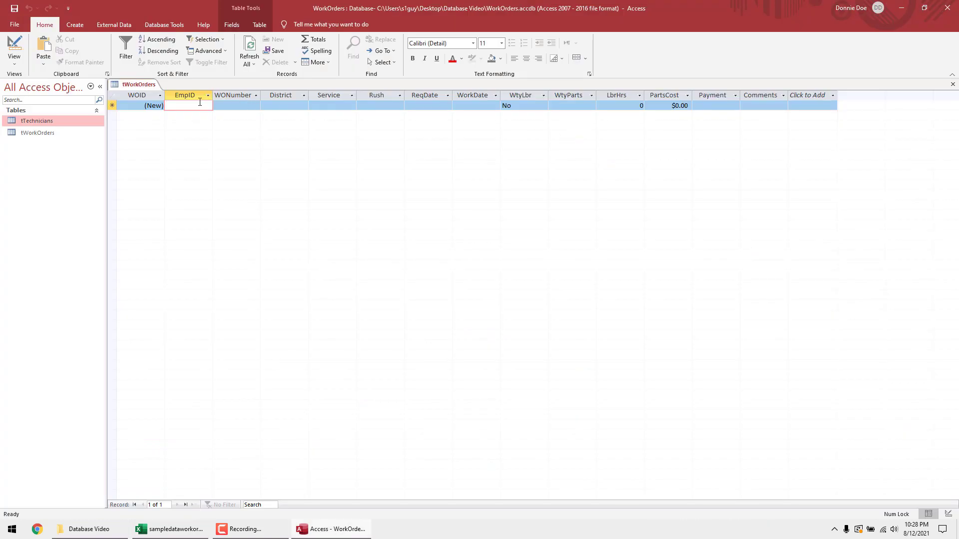
{"action": "left_click", "coordinate": [183, 95]}
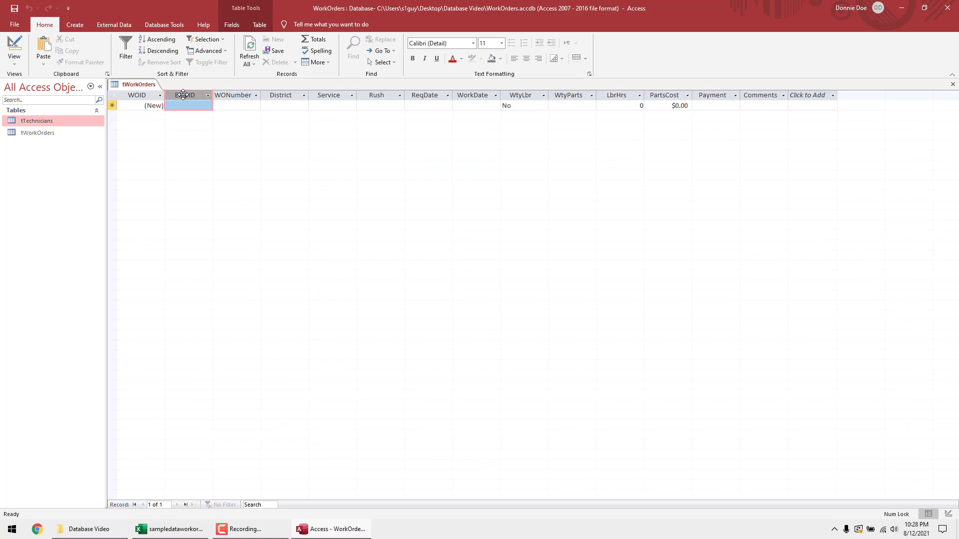
{"action": "left_click_drag", "start_coordinate": [183, 94], "coordinate": [709, 98]}
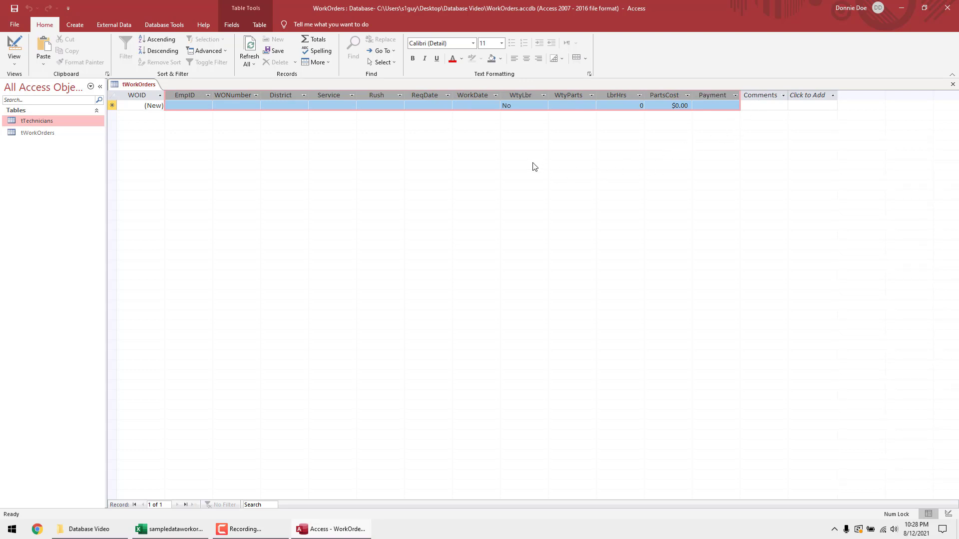
{"action": "key", "text": "ctrl+v"}
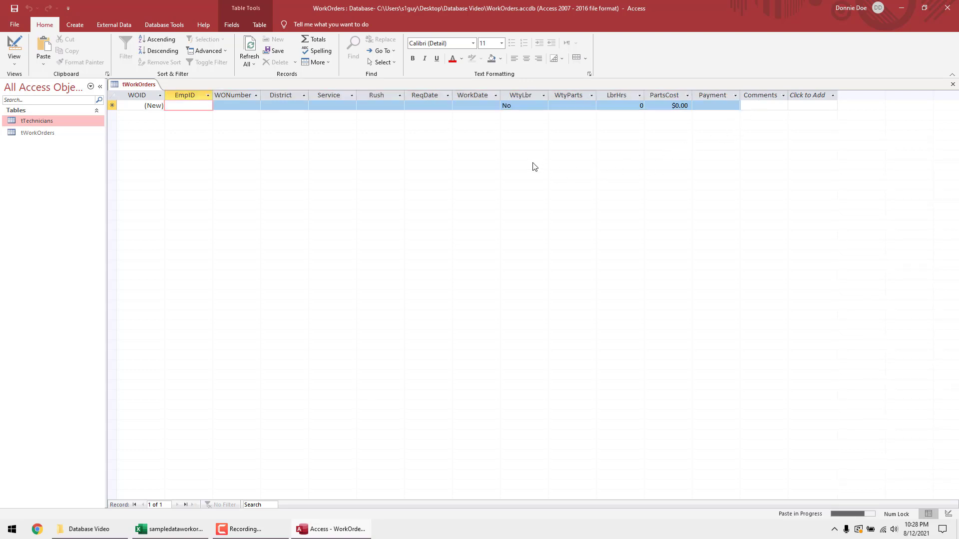
{"action": "left_click", "coordinate": [462, 295]}
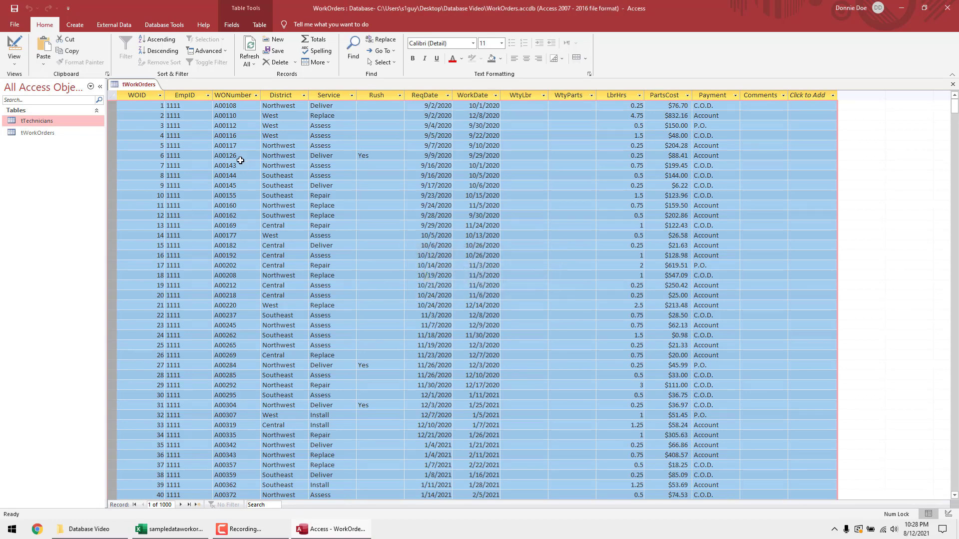
{"action": "left_click", "coordinate": [198, 135]}
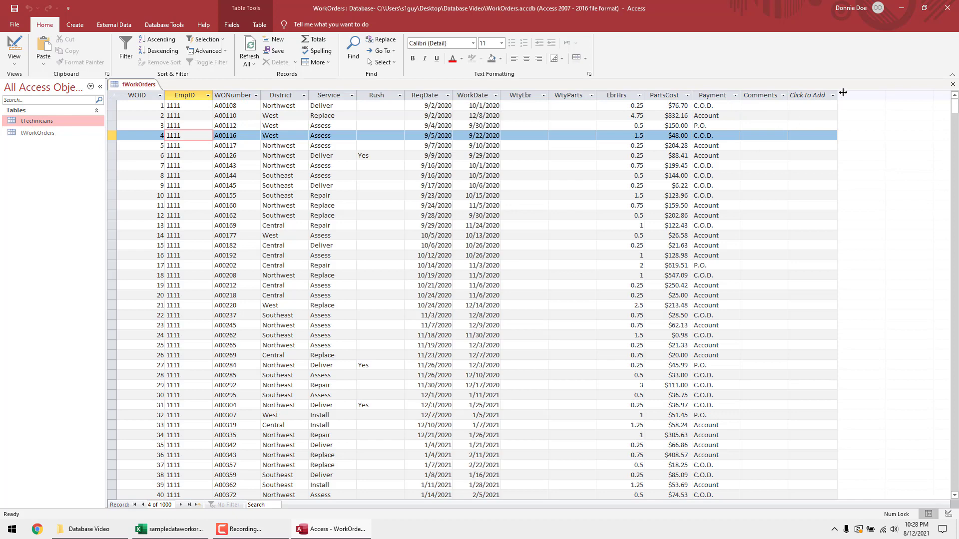
Step: Close the tWorkOrders table and open the database's Relationships window
{"action": "left_click", "coordinate": [952, 87]}
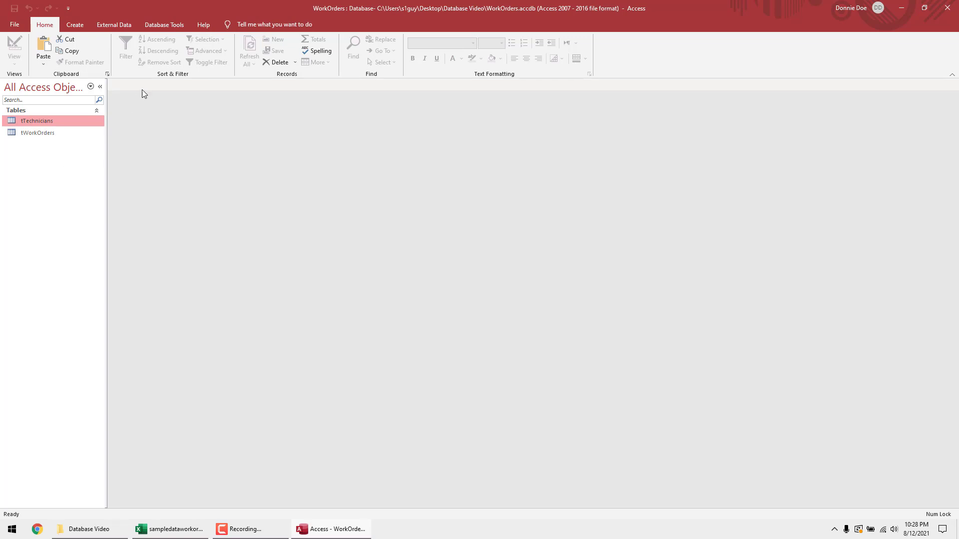
{"action": "left_click", "coordinate": [160, 29]}
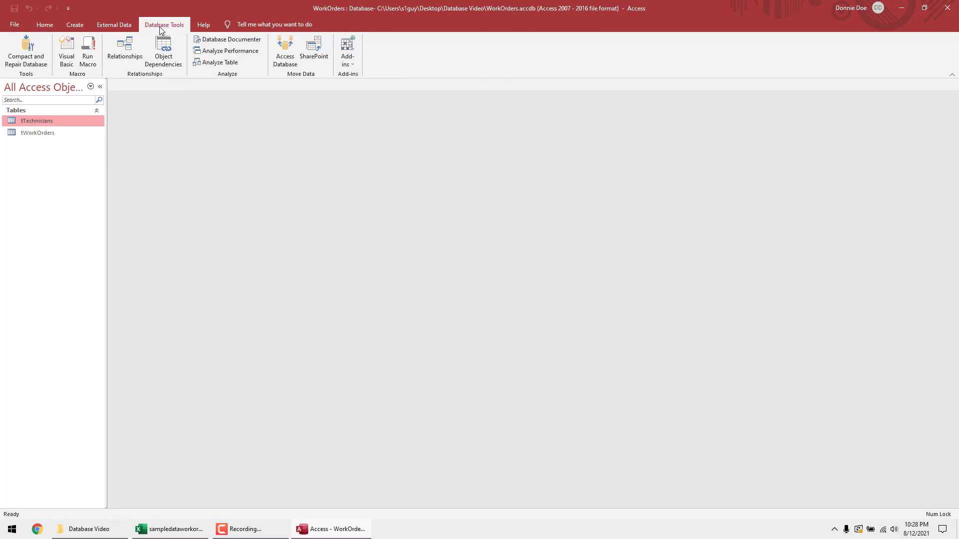
{"action": "left_click", "coordinate": [127, 46]}
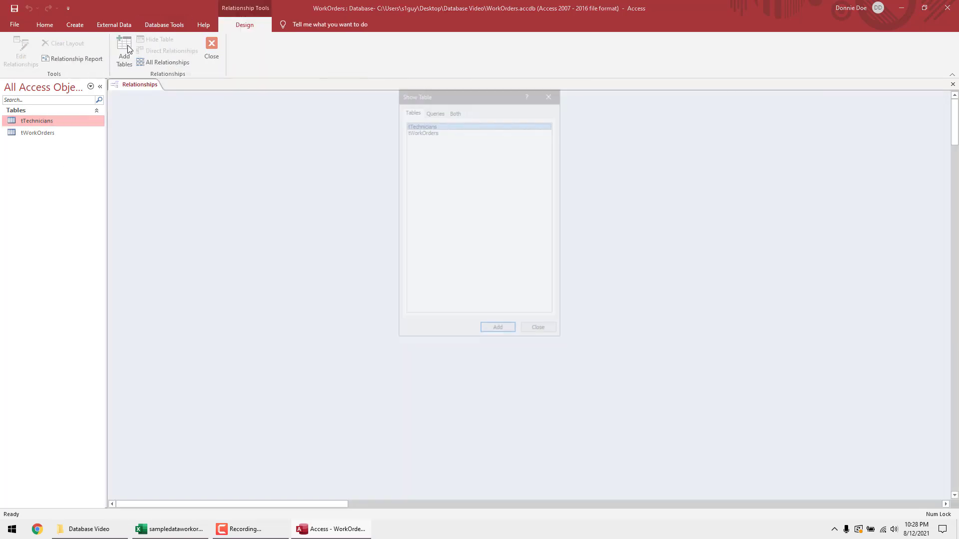
Step: Add tTechnicians and tWorkOrders to the relationships layout, then lengthen the tWorkOrders field list and move it farther from tTechnicians
{"action": "double_click", "coordinate": [443, 124]}
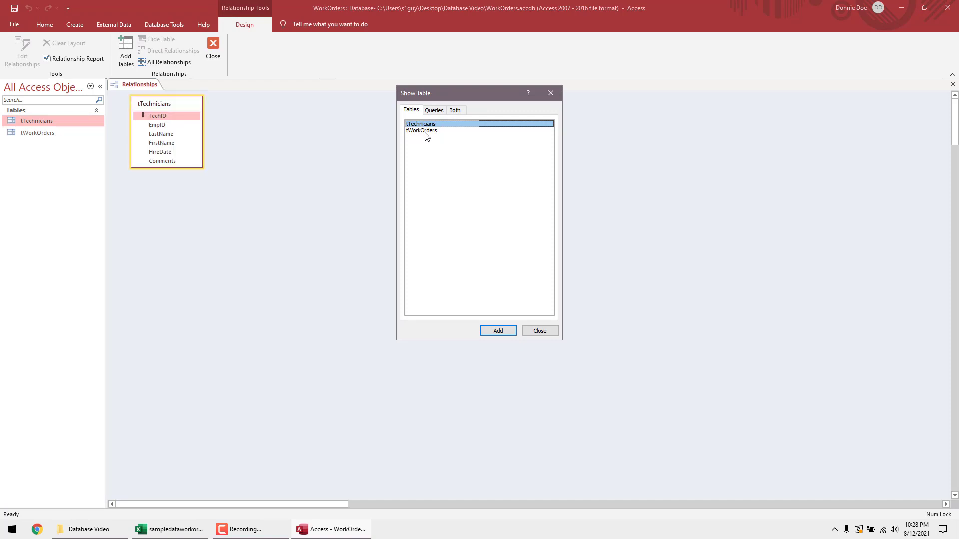
{"action": "double_click", "coordinate": [425, 130]}
{"action": "left_click", "coordinate": [538, 331]}
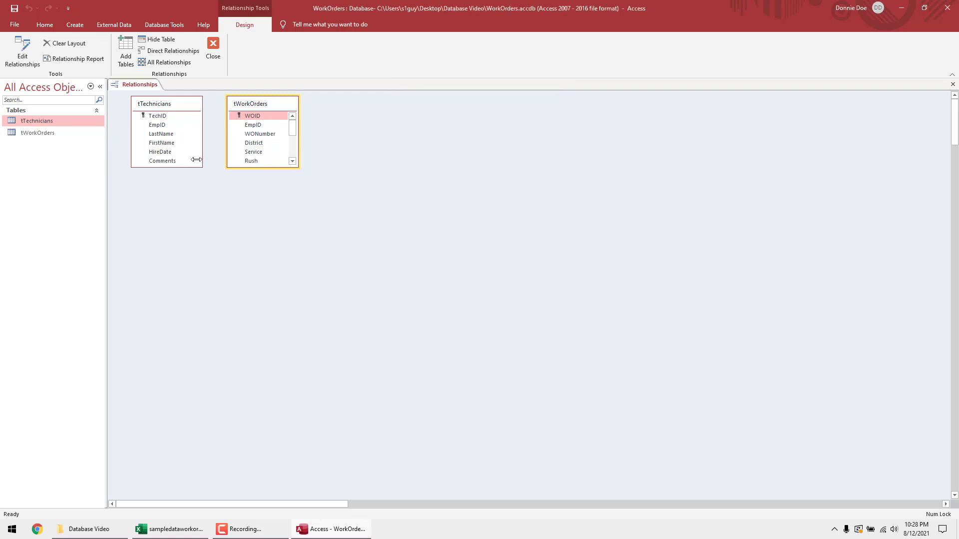
{"action": "left_click_drag", "start_coordinate": [262, 166], "coordinate": [286, 307]}
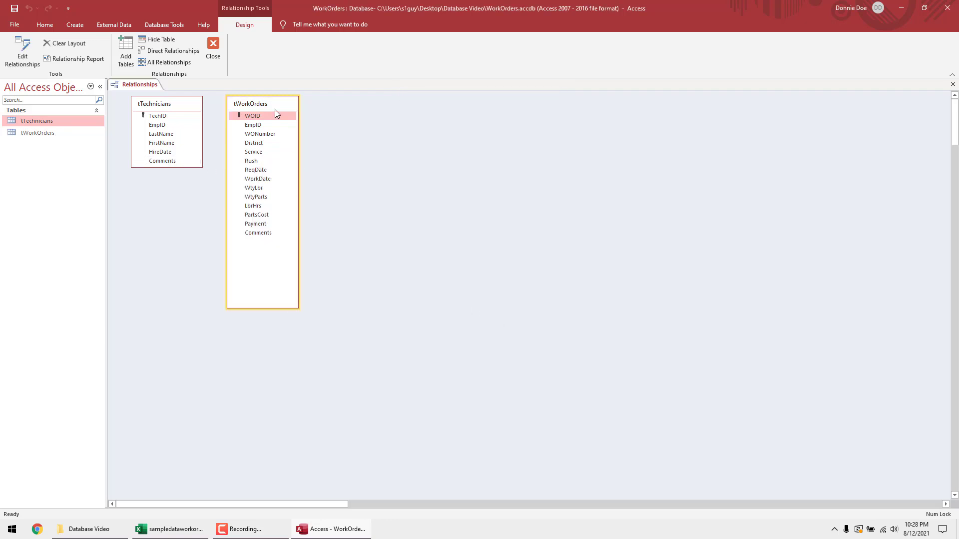
{"action": "left_click_drag", "start_coordinate": [273, 108], "coordinate": [328, 107]}
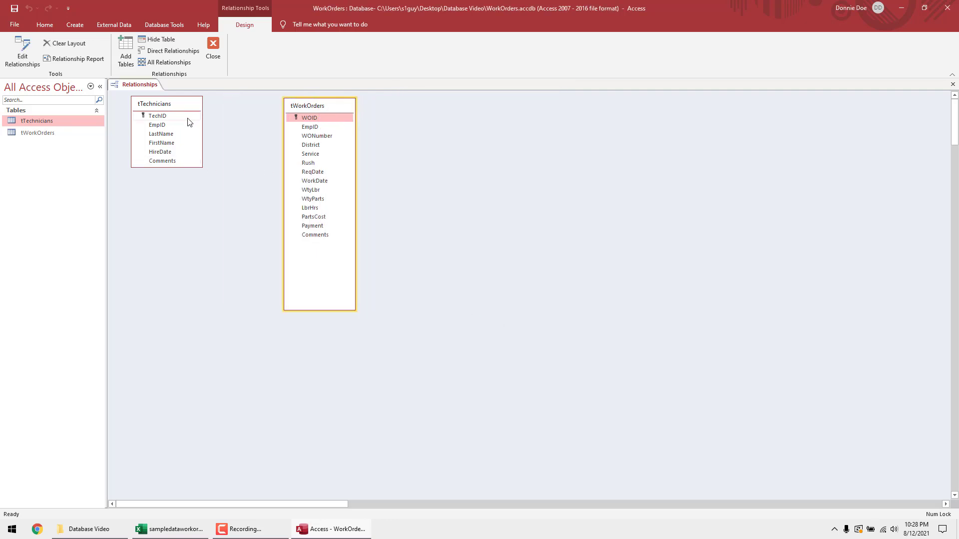
Step: Create a relationship from EmpID in tTechnicians to EmpID in tWorkOrders, enforcing referential integrity and cascading updates to related fields
{"action": "left_click", "coordinate": [164, 126]}
{"action": "left_click_drag", "start_coordinate": [163, 125], "coordinate": [313, 131]}
{"action": "left_click", "coordinate": [313, 128]}
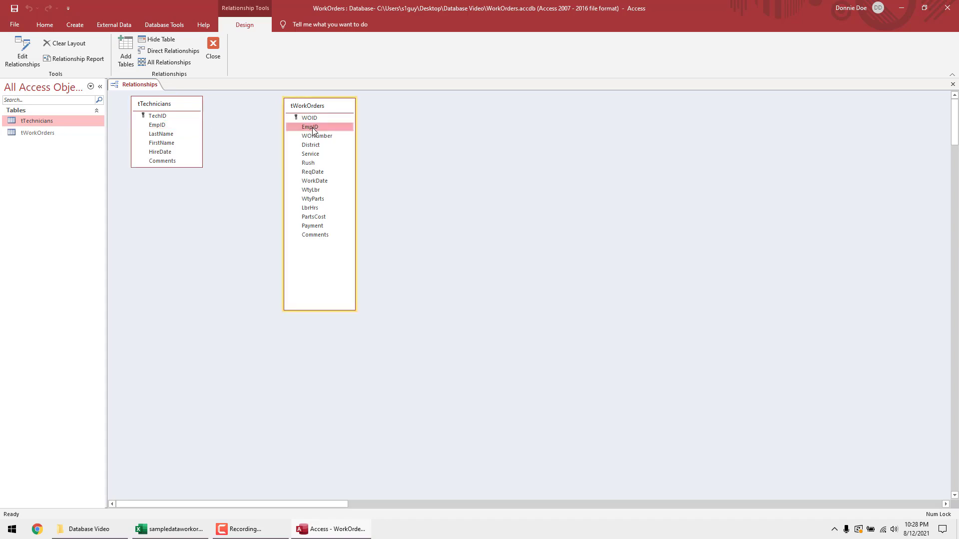
{"action": "left_click_drag", "start_coordinate": [161, 128], "coordinate": [310, 129]}
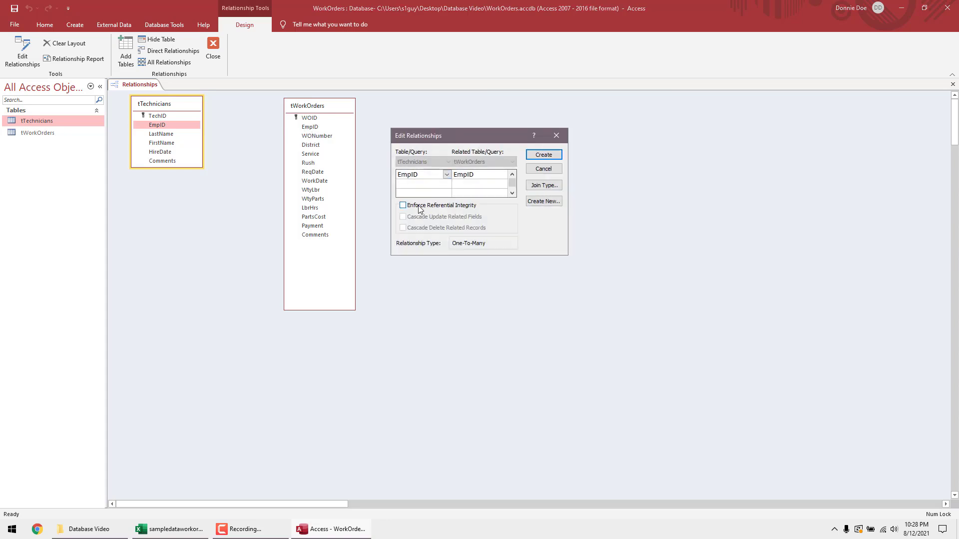
{"action": "left_click", "coordinate": [418, 209]}
{"action": "left_click", "coordinate": [420, 222]}
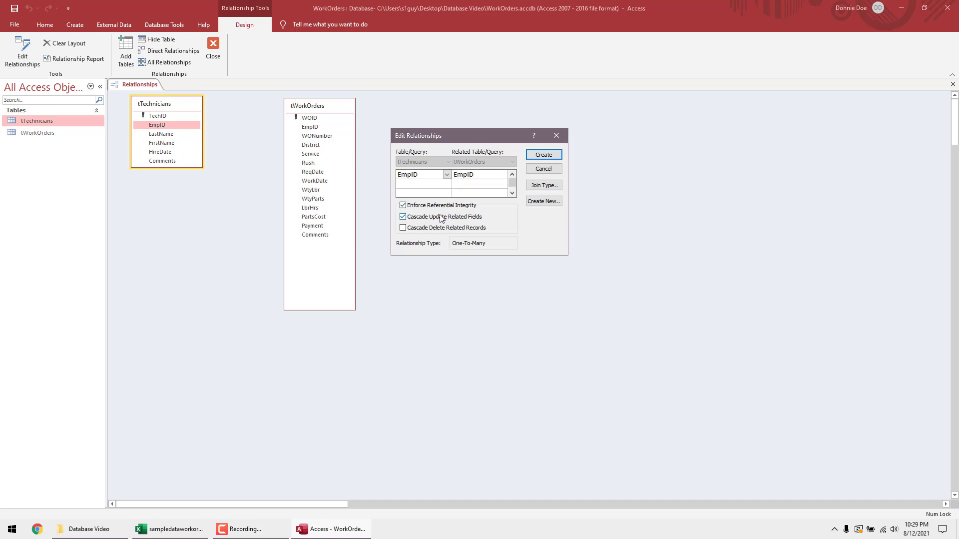
{"action": "left_click", "coordinate": [544, 155]}
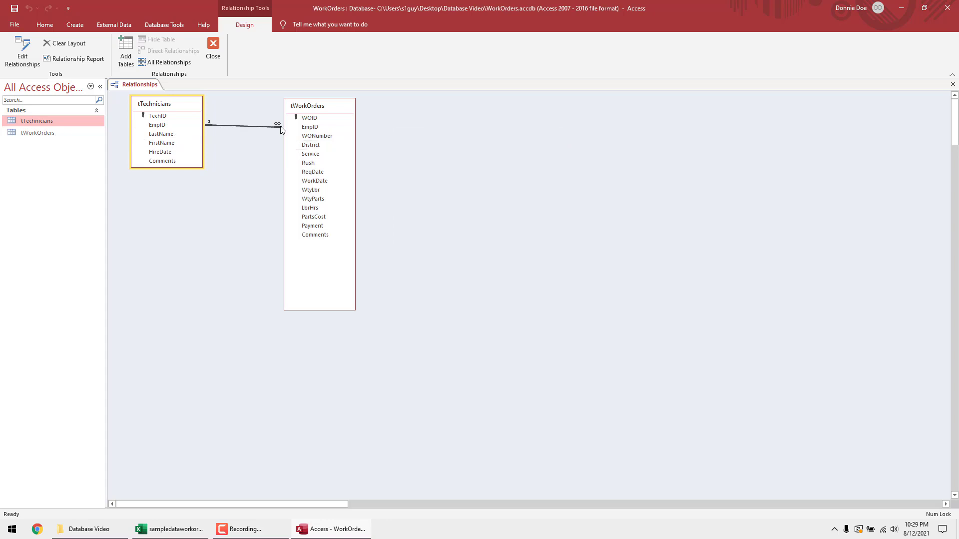
Step: Review the EmpID relationship's settings, then save and close the relationships layout
{"action": "double_click", "coordinate": [240, 128]}
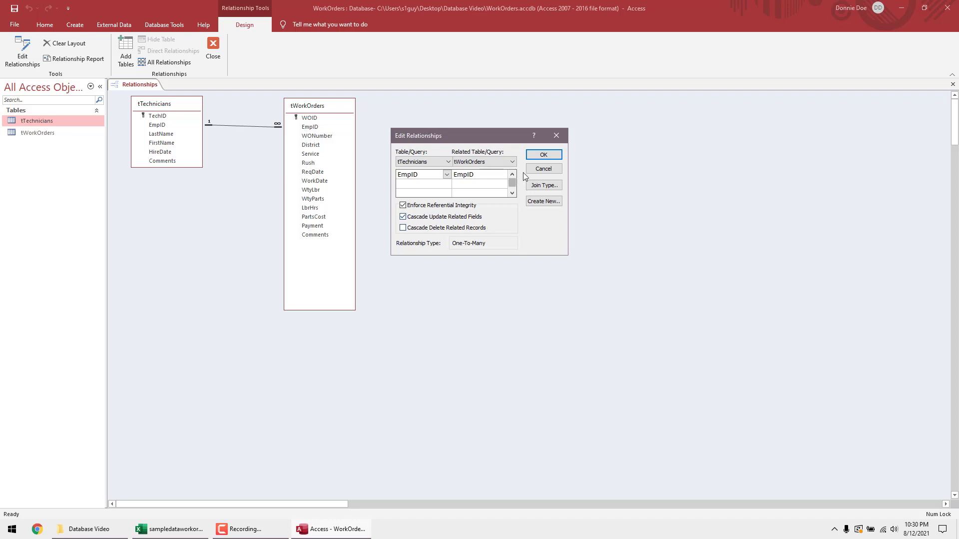
{"action": "left_click", "coordinate": [543, 155]}
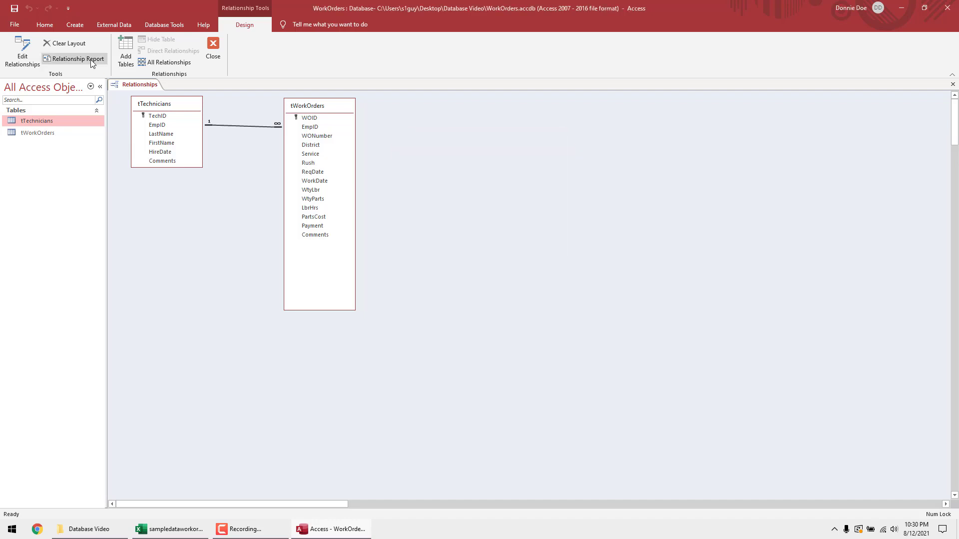
{"action": "left_click", "coordinate": [15, 8]}
{"action": "left_click", "coordinate": [211, 47]}
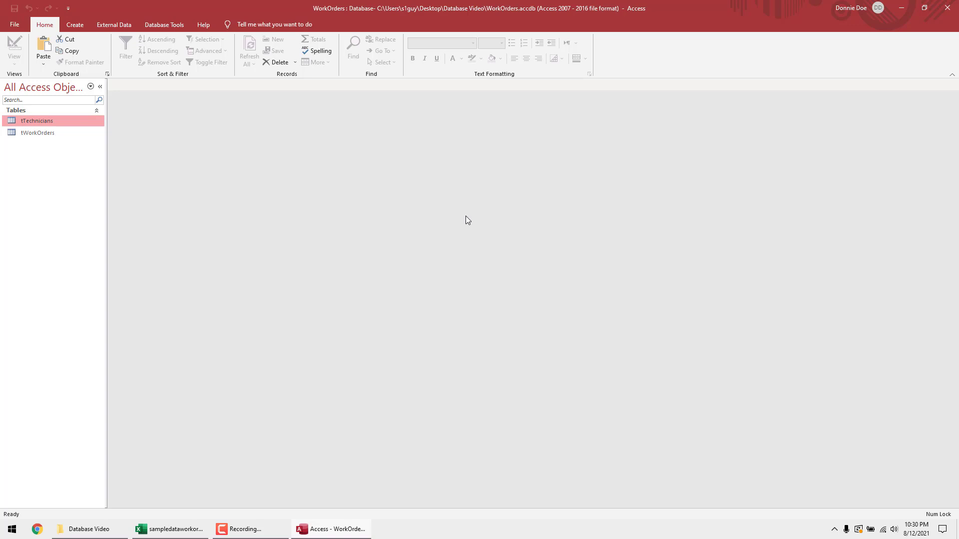
Step: Open tWorkOrders in Datasheet view and place the cursor in the first record's Service cell
{"action": "left_click", "coordinate": [51, 134]}
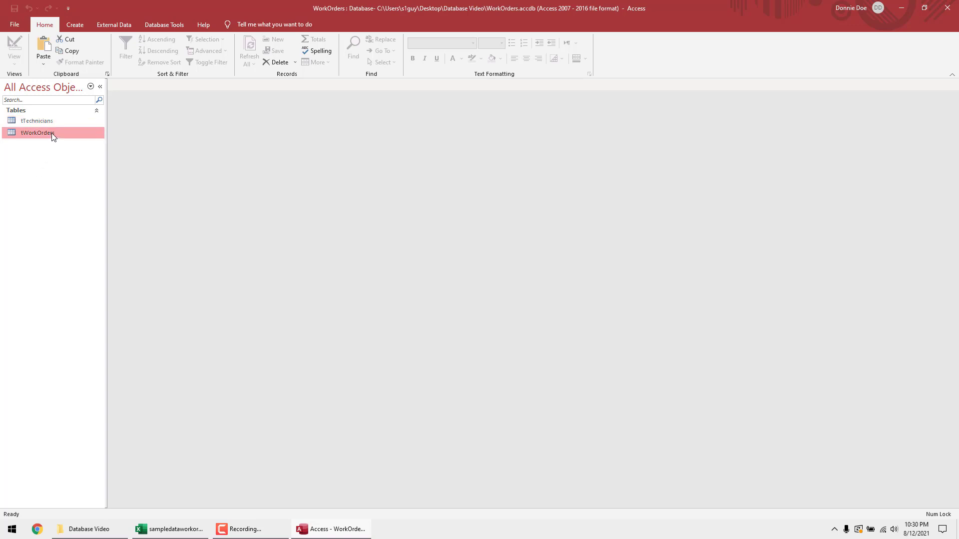
{"action": "double_click", "coordinate": [52, 132]}
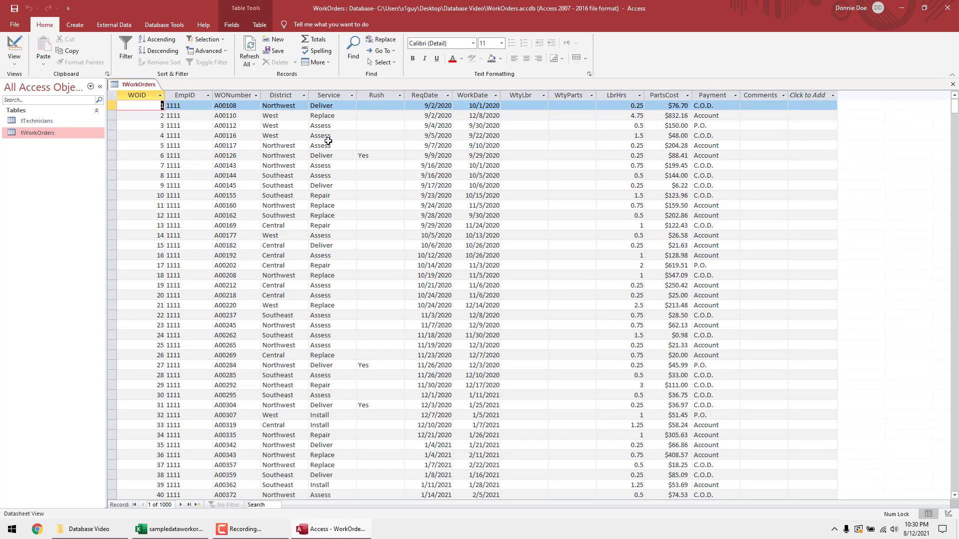
{"action": "left_click", "coordinate": [337, 106]}
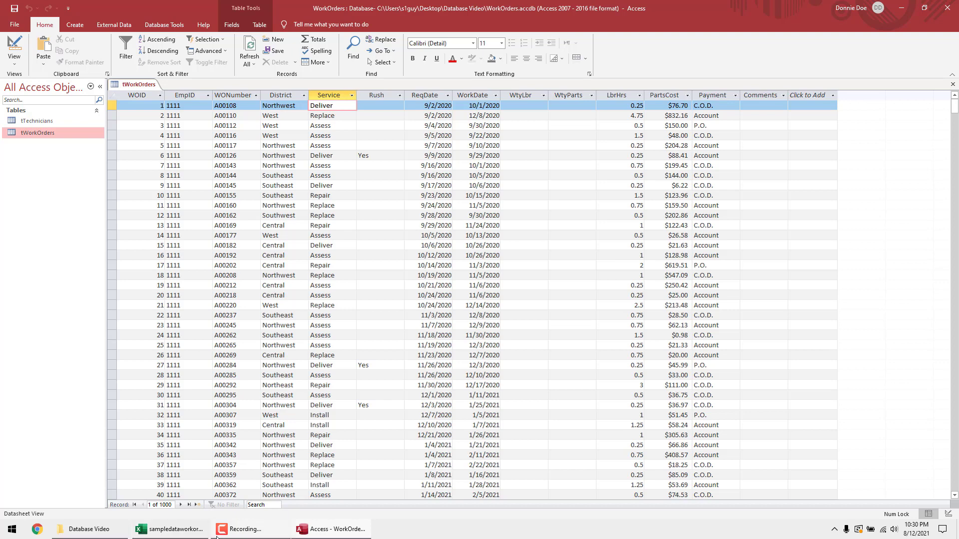
Step: Compare the Service entries on the Excel WOs sheet with the value list of the Service column in tWorkOrders
{"action": "left_click", "coordinate": [170, 528]}
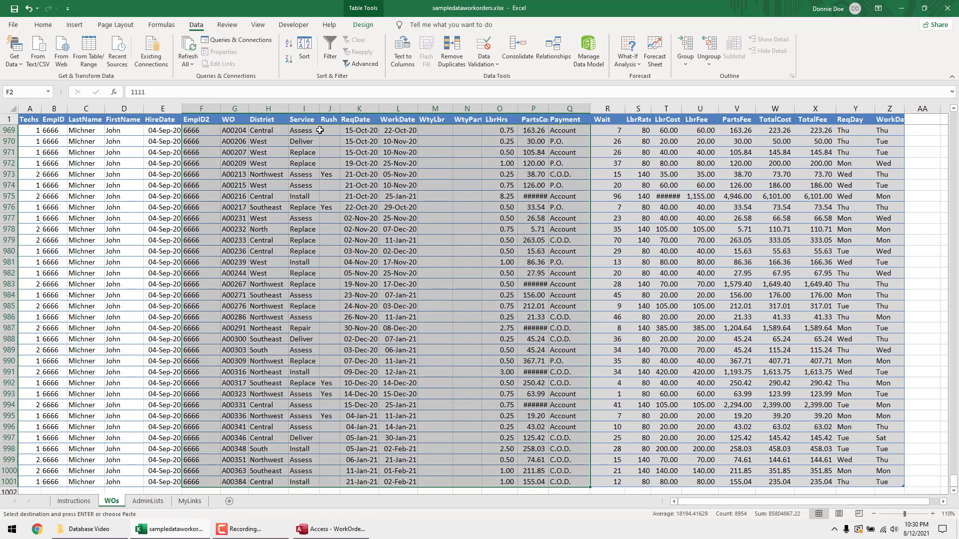
{"action": "left_click", "coordinate": [311, 141]}
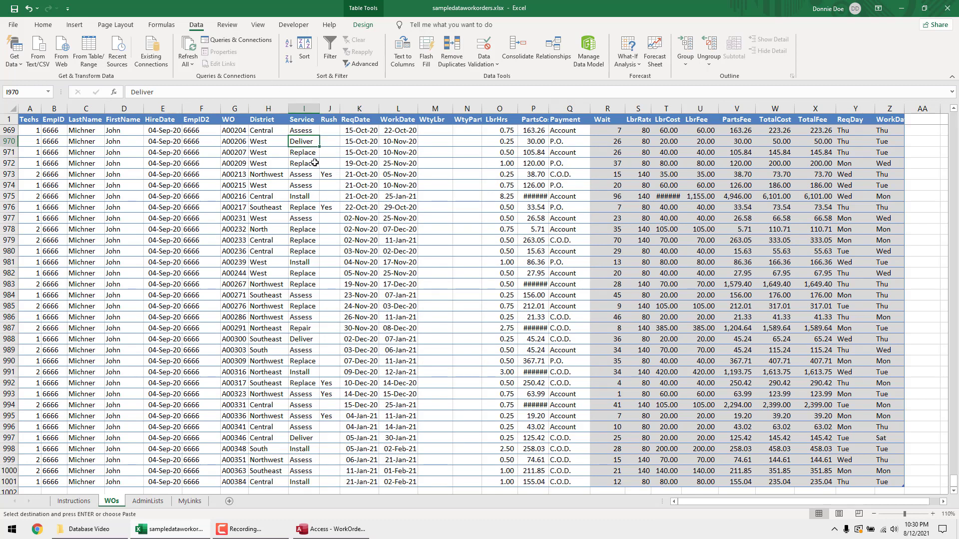
{"action": "key", "text": "alt+Tab"}
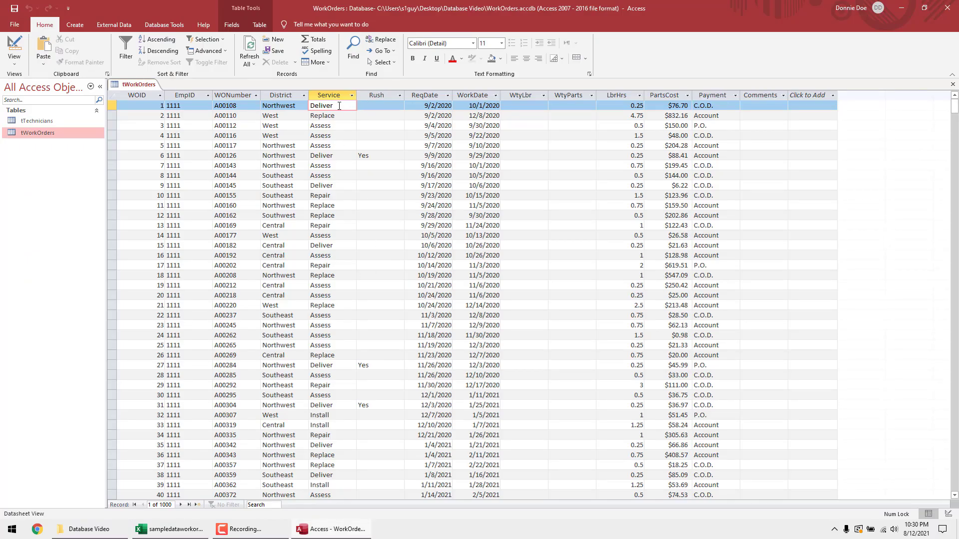
{"action": "left_click", "coordinate": [352, 96]}
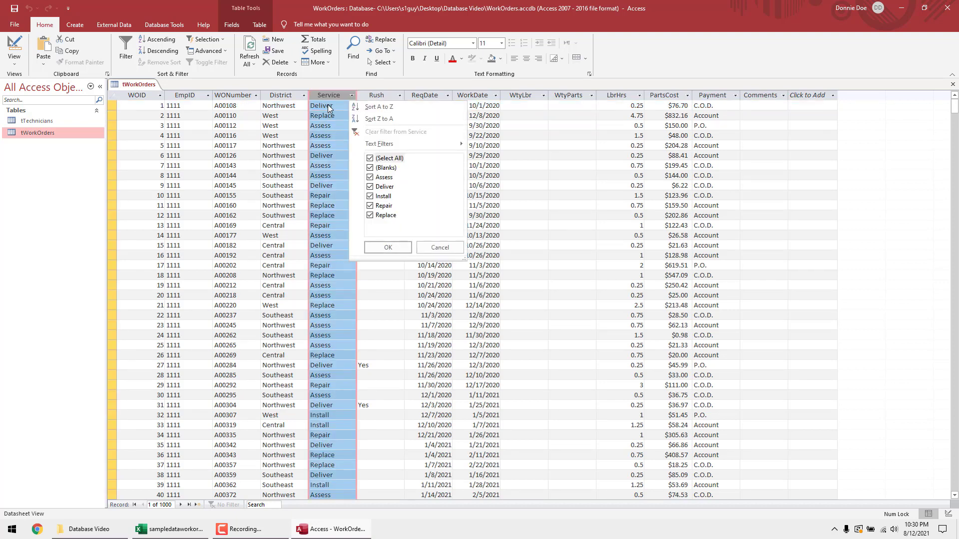
{"action": "left_click", "coordinate": [388, 248]}
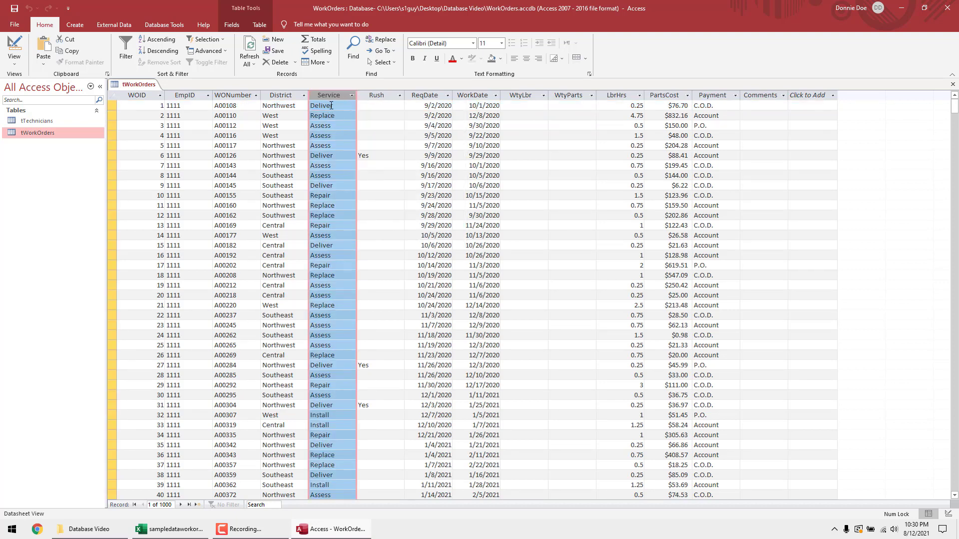
Step: In tWorkOrders Design view, set the Service field's lookup Display Control to Combo Box and its Row Source Type to Value List
{"action": "left_click", "coordinate": [20, 45]}
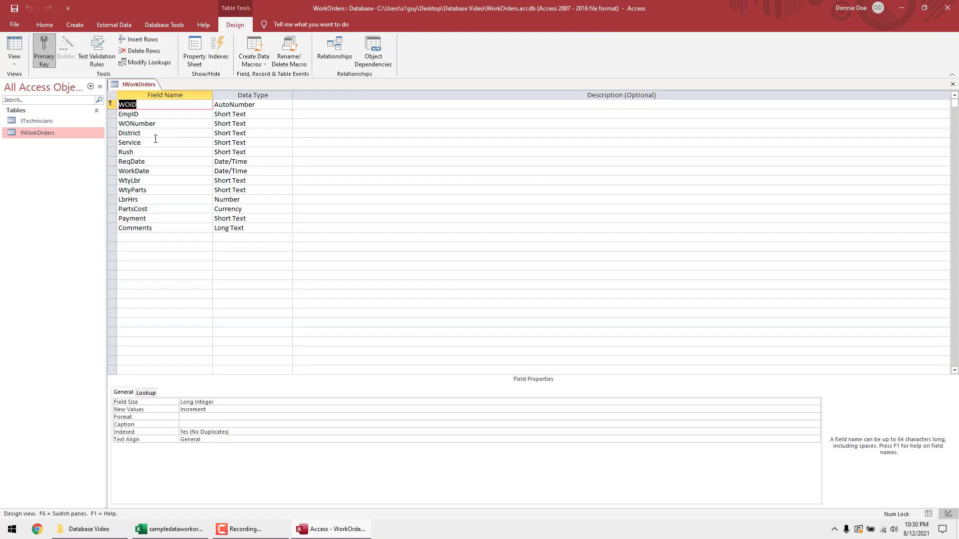
{"action": "left_click", "coordinate": [150, 143]}
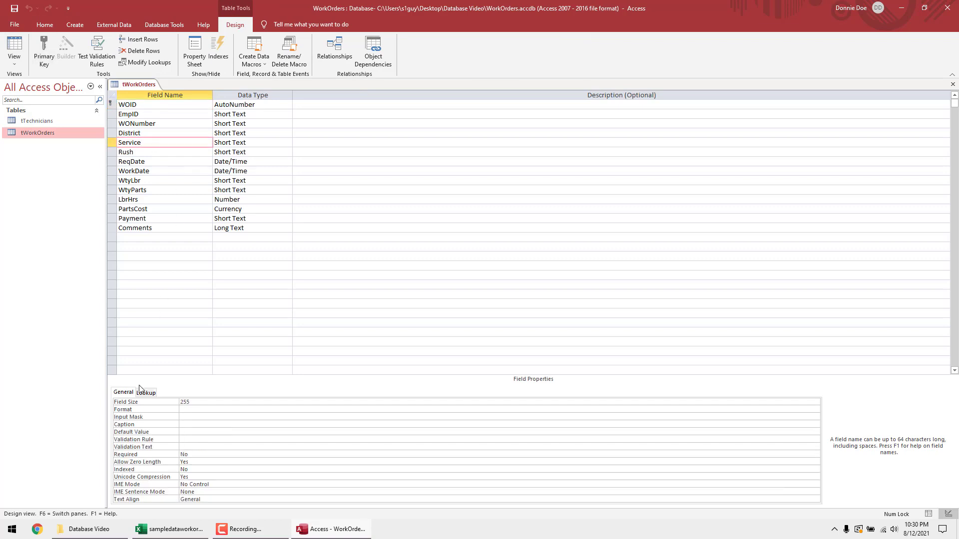
{"action": "left_click", "coordinate": [146, 392]}
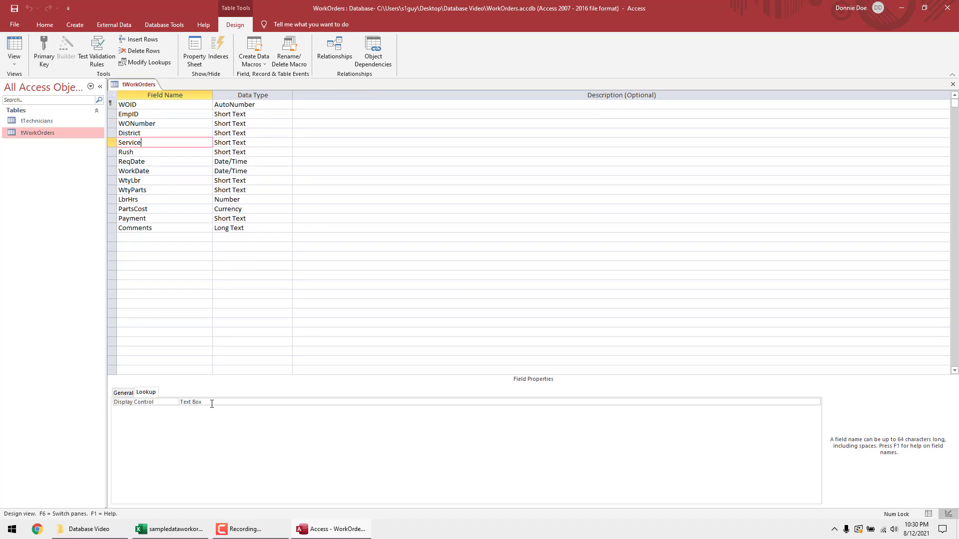
{"action": "left_click", "coordinate": [815, 402]}
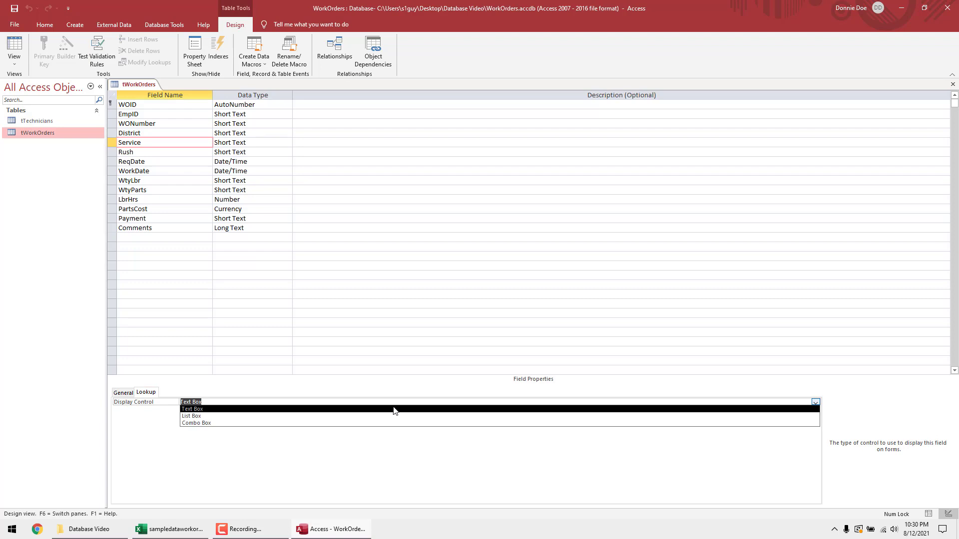
{"action": "left_click", "coordinate": [200, 423]}
{"action": "left_click", "coordinate": [627, 409]}
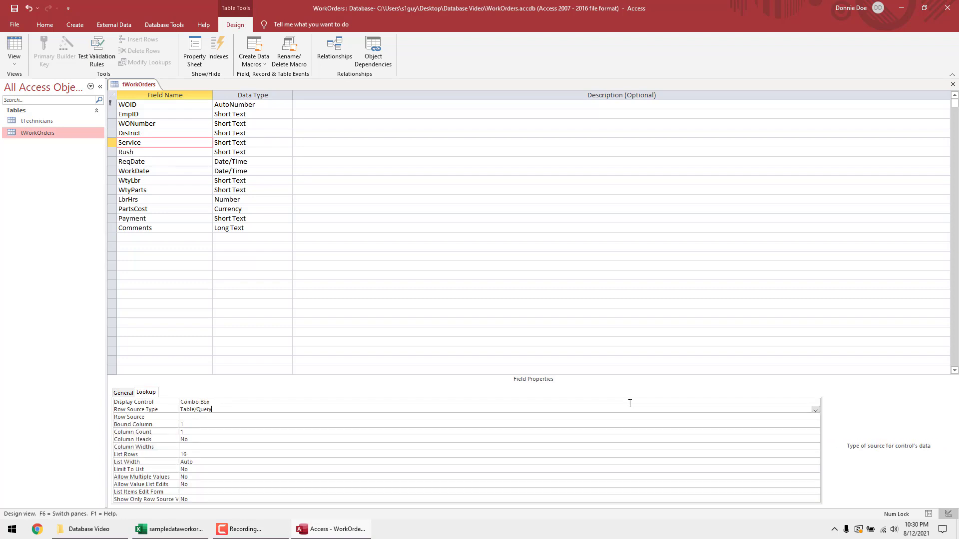
{"action": "left_click", "coordinate": [815, 410]}
{"action": "left_click", "coordinate": [239, 424]}
Step: Copy Assess from the Service column of the Excel WOs sheet into the Service field's Row Source
{"action": "left_click", "coordinate": [228, 418]}
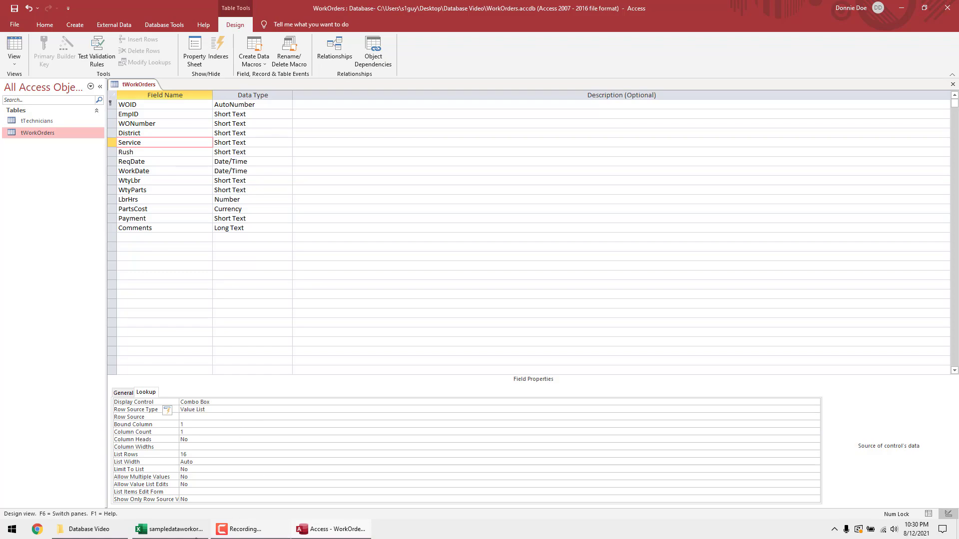
{"action": "left_click", "coordinate": [196, 537]}
{"action": "left_click", "coordinate": [314, 120]}
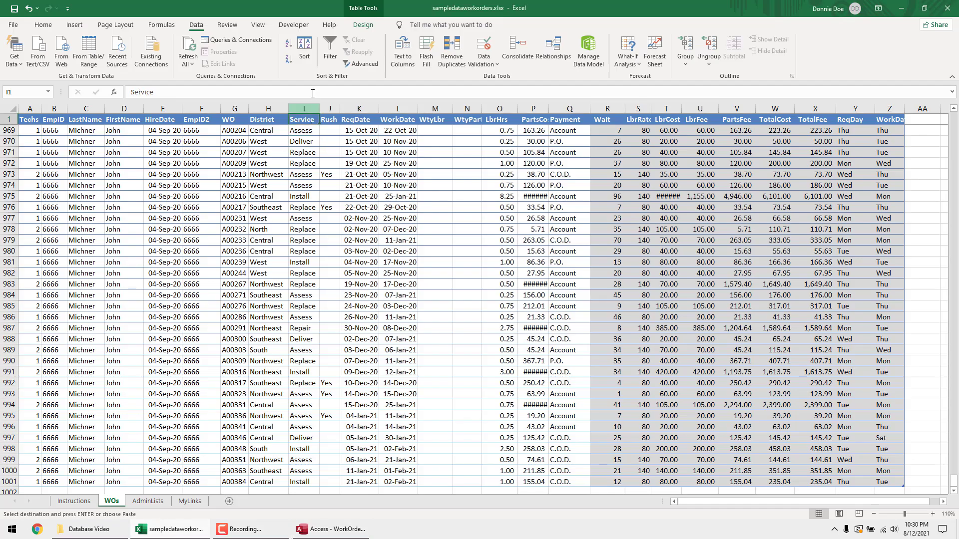
{"action": "left_click", "coordinate": [305, 131]}
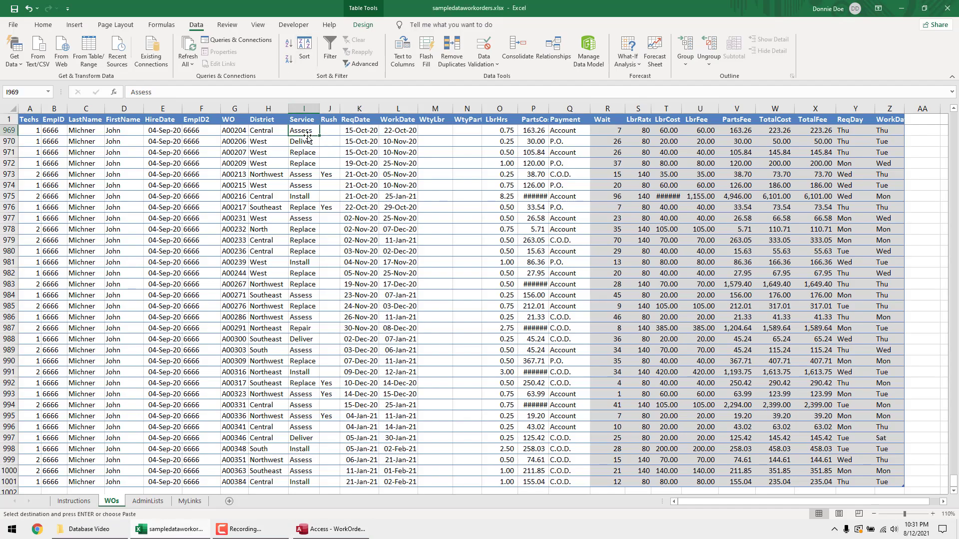
{"action": "key", "text": "F2"}
{"action": "key", "text": "shift+Home"}
{"action": "key", "text": "ctrl+c"}
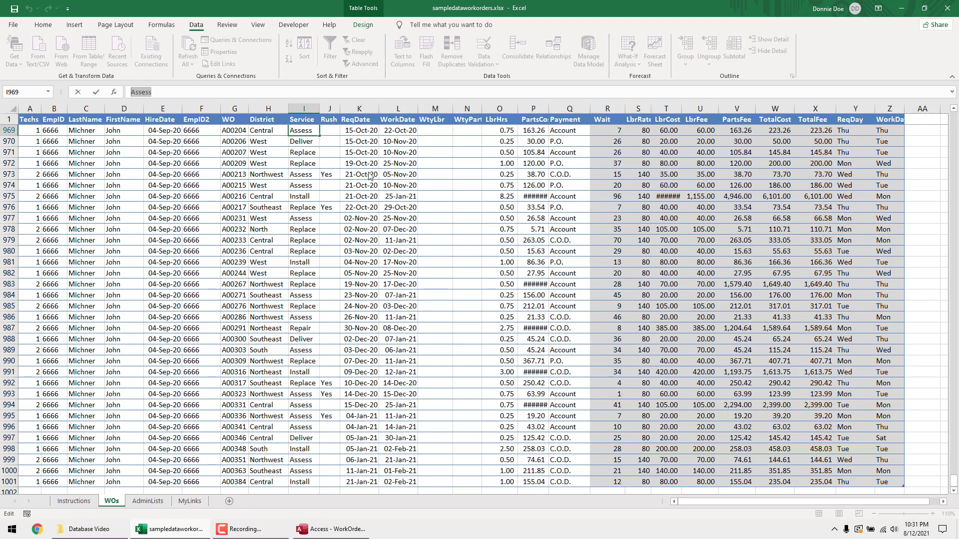
{"action": "key", "text": "alt+Tab"}
{"action": "key", "text": "ctrl+v"}
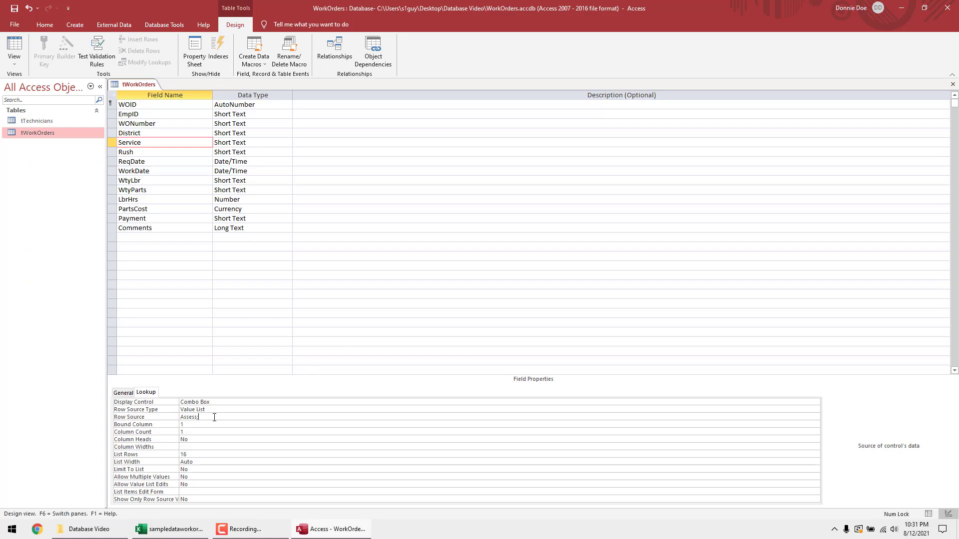
Step: Append Deliver and Replace from the Excel Service column to the Service field's Row Source, separated by semicolons
{"action": "key", "text": "alt+Tab"}
{"action": "left_click", "coordinate": [309, 141]}
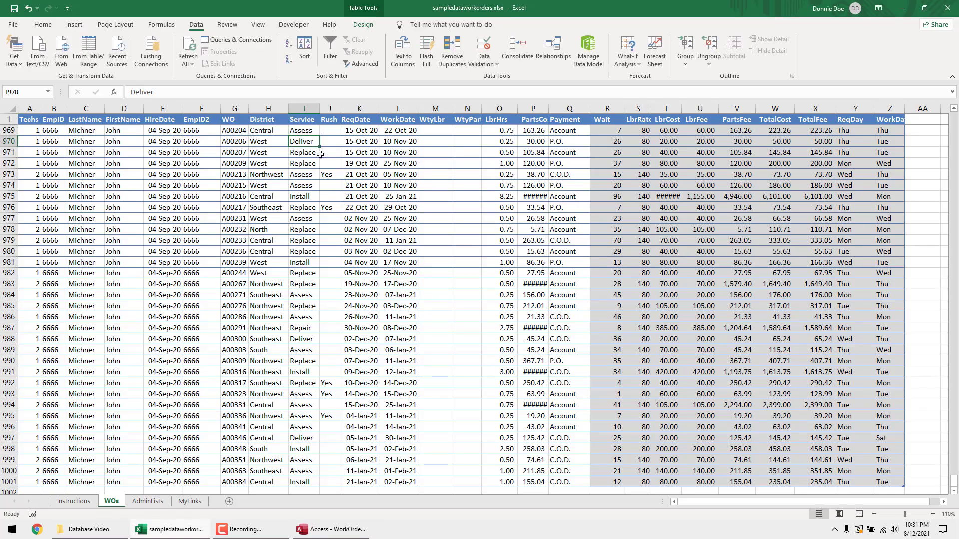
{"action": "key", "text": "alt+Tab"}
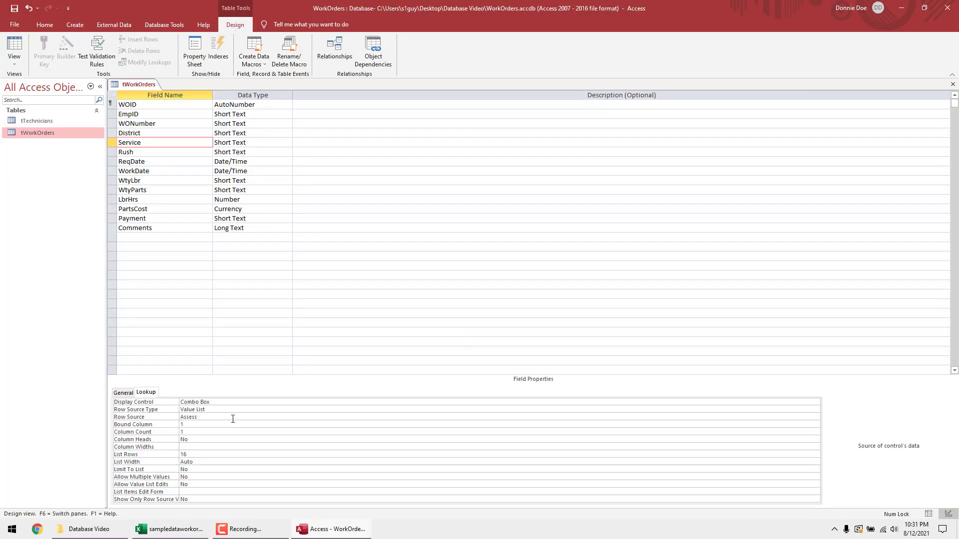
{"action": "type", "text": ";"}
{"action": "type", "text": "Deliver"}
{"action": "key", "text": "alt+Tab"}
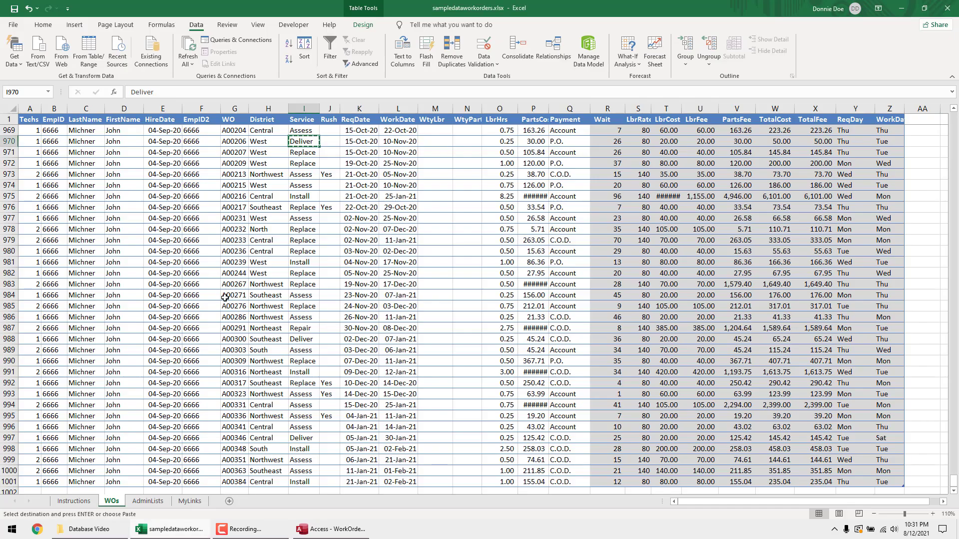
{"action": "left_click", "coordinate": [310, 153]}
{"action": "key", "text": "alt+Tab"}
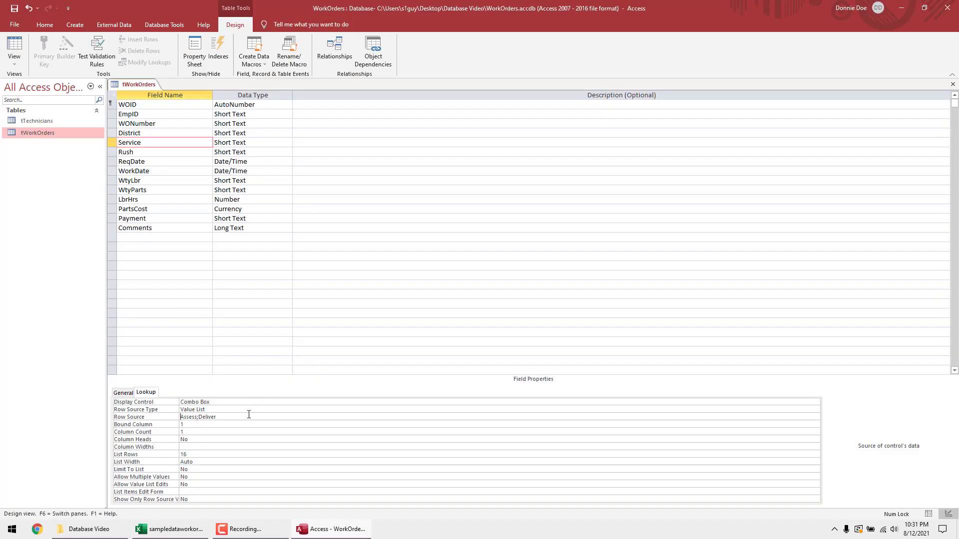
{"action": "type", "text": ";"}
{"action": "type", "text": "Replace"}
Step: Append Install from the Excel Service column to the Service field's Row Source after a semicolon
{"action": "key", "text": "alt+Tab"}
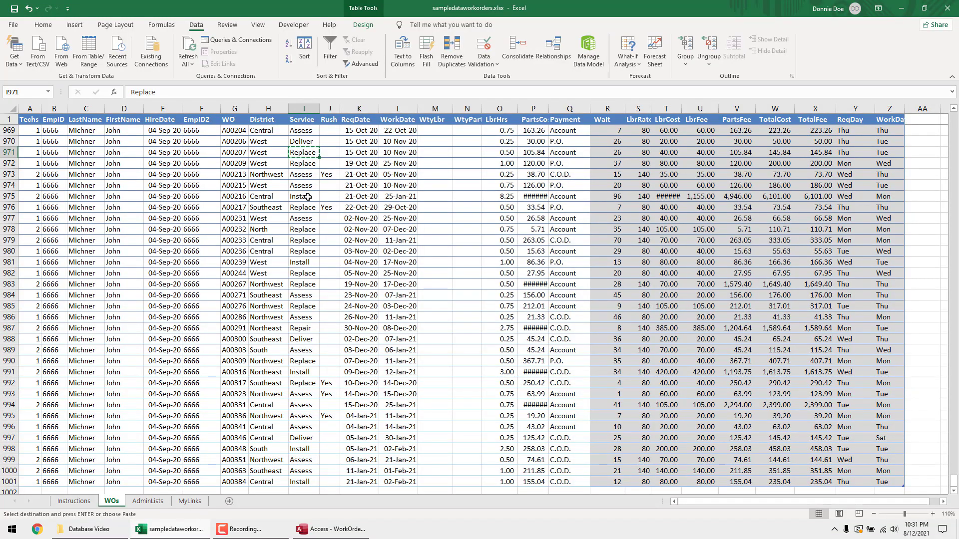
{"action": "key", "text": "alt+Tab"}
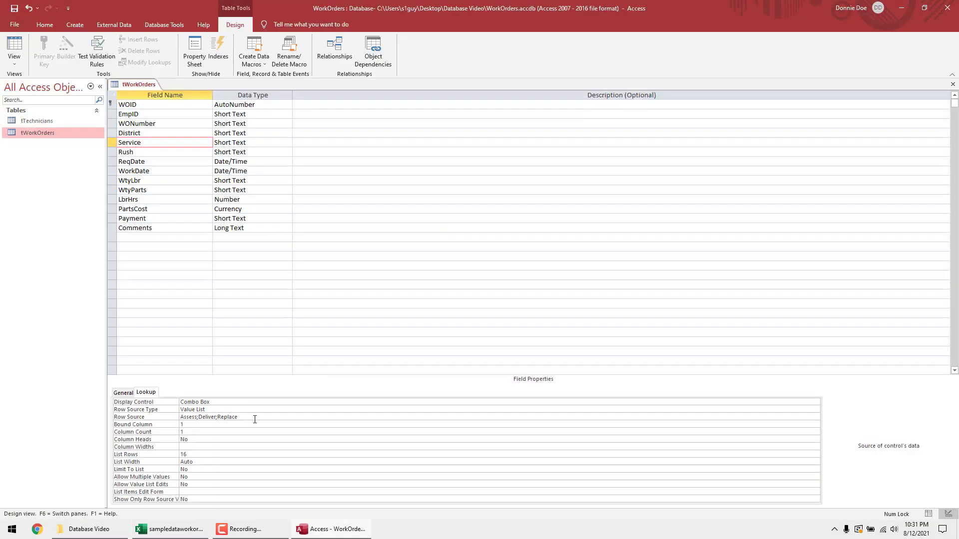
{"action": "type", "text": ";"}
{"action": "type", "text": "Install"}
Step: Turn on filtering for the Excel table to list the distinct Service values, and append Repair to the Service field's Row Source
{"action": "key", "text": "alt+Tab"}
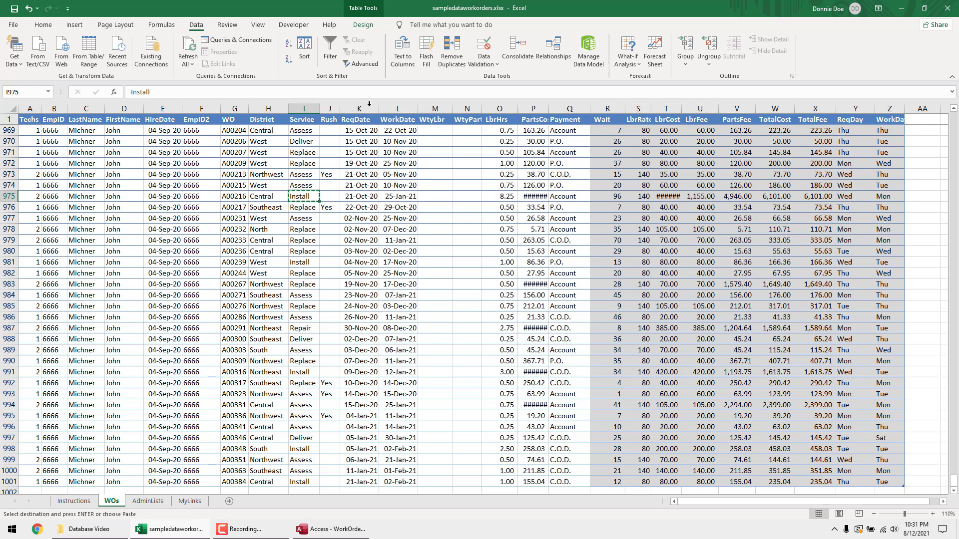
{"action": "left_click", "coordinate": [304, 120]}
{"action": "left_click", "coordinate": [328, 43]}
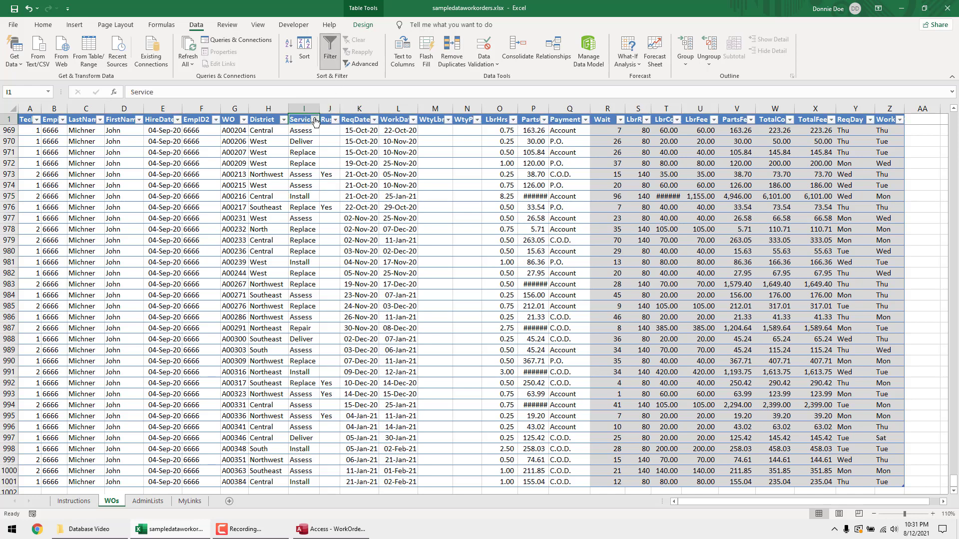
{"action": "left_click", "coordinate": [315, 119]}
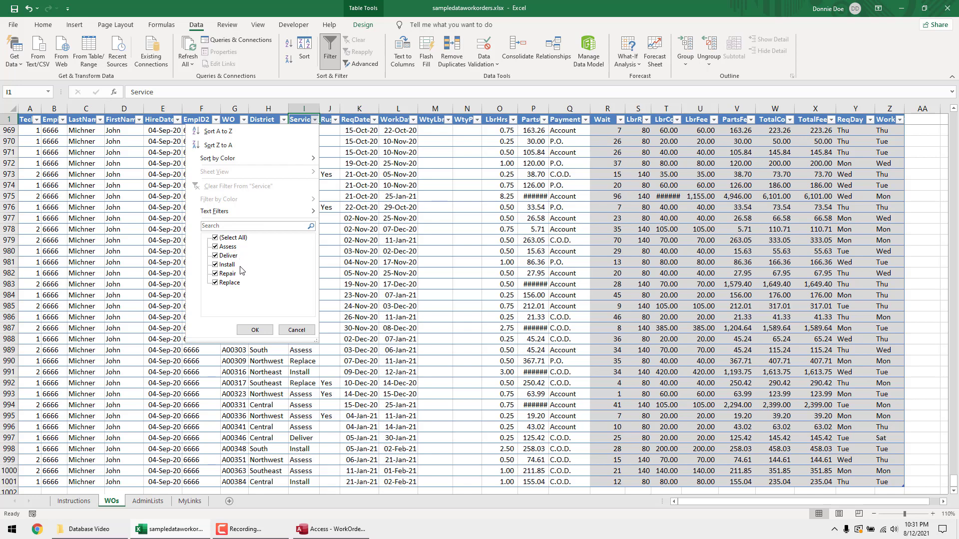
{"action": "key", "text": "alt+Tab"}
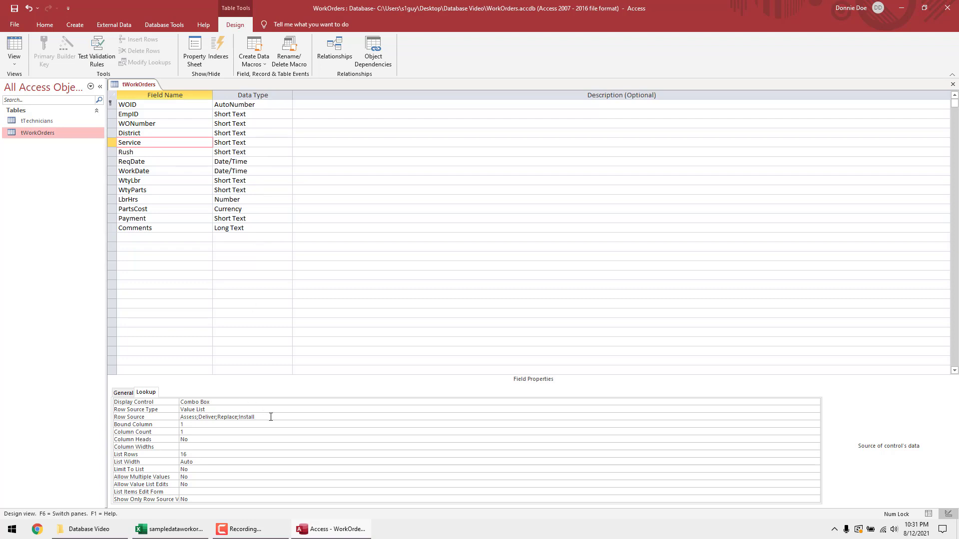
{"action": "type", "text": "Repair"}
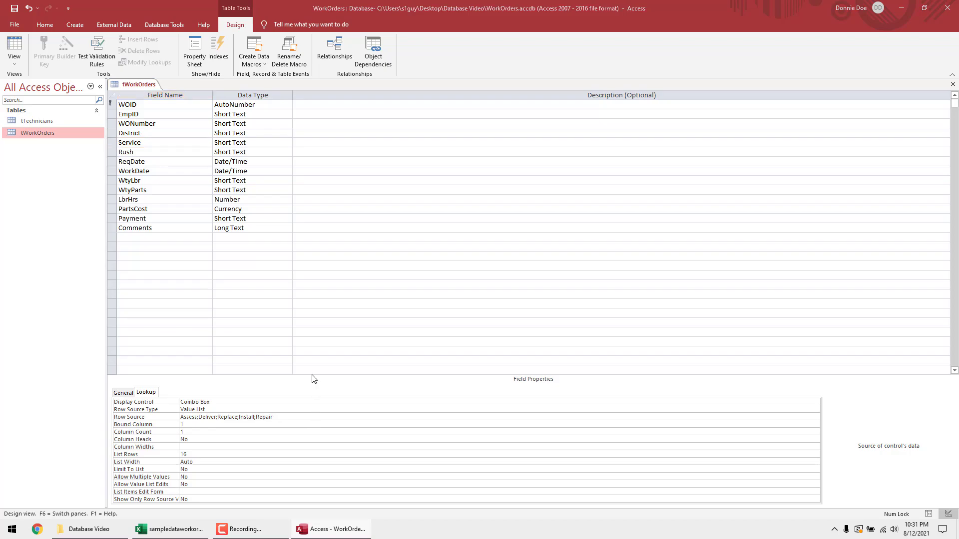
Step: Check the Row Source values against the Service filter list in Excel, and enter 3 for the lookup's Column Widths
{"action": "key", "text": "alt+Tab"}
{"action": "left_click", "coordinate": [314, 120]}
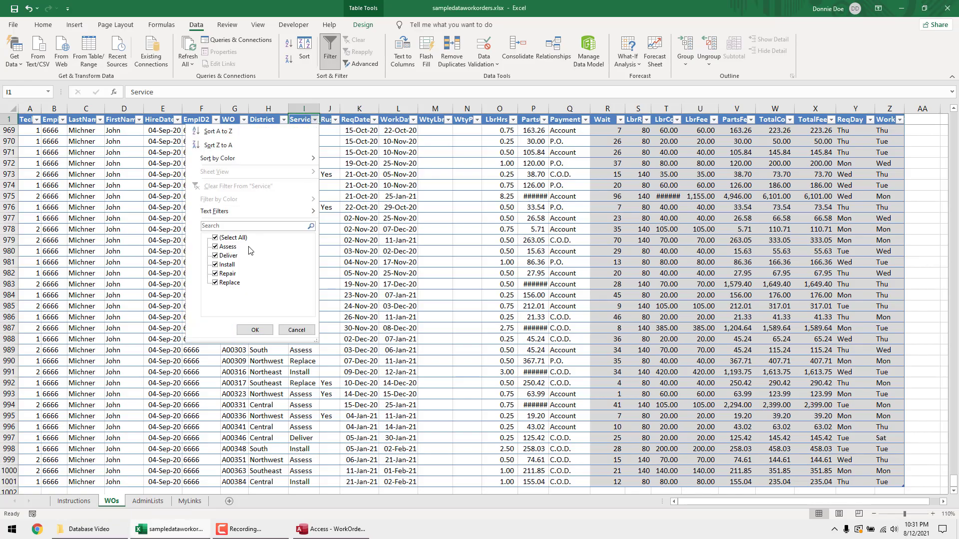
{"action": "key", "text": "Escape"}
{"action": "key", "text": "alt+Tab"}
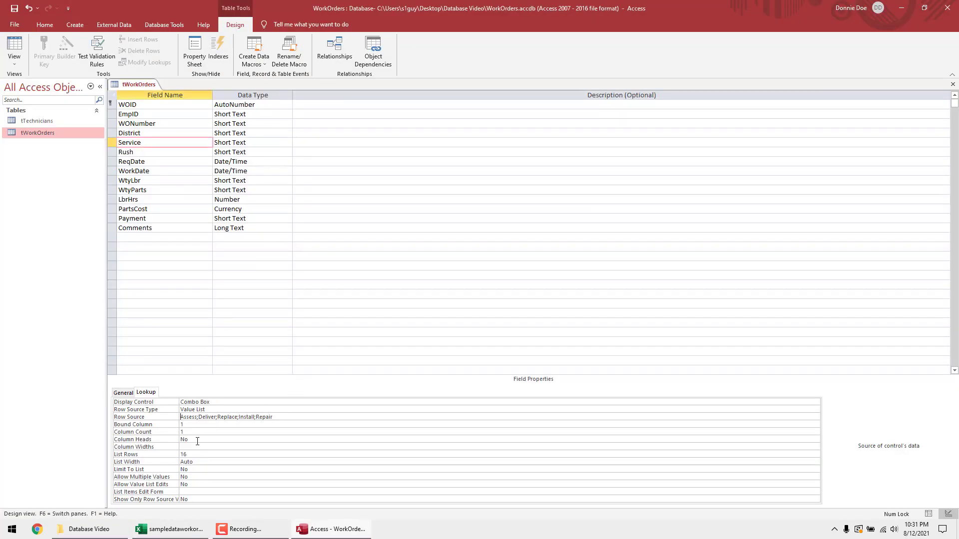
{"action": "left_click", "coordinate": [198, 446]}
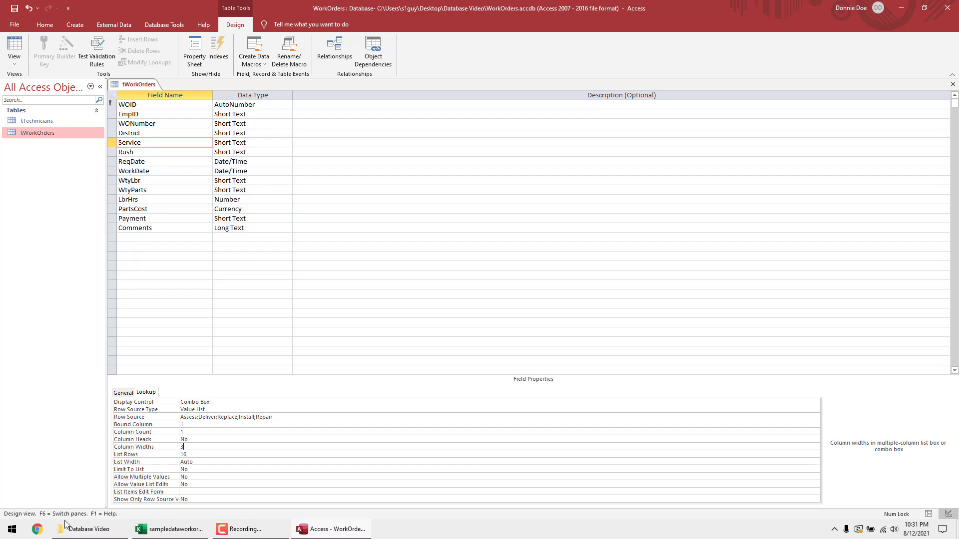
Step: Open the S1 Database in Access and examine the columns of the Rank drop-down list on its Personnel Data form
{"action": "left_click", "coordinate": [12, 529]}
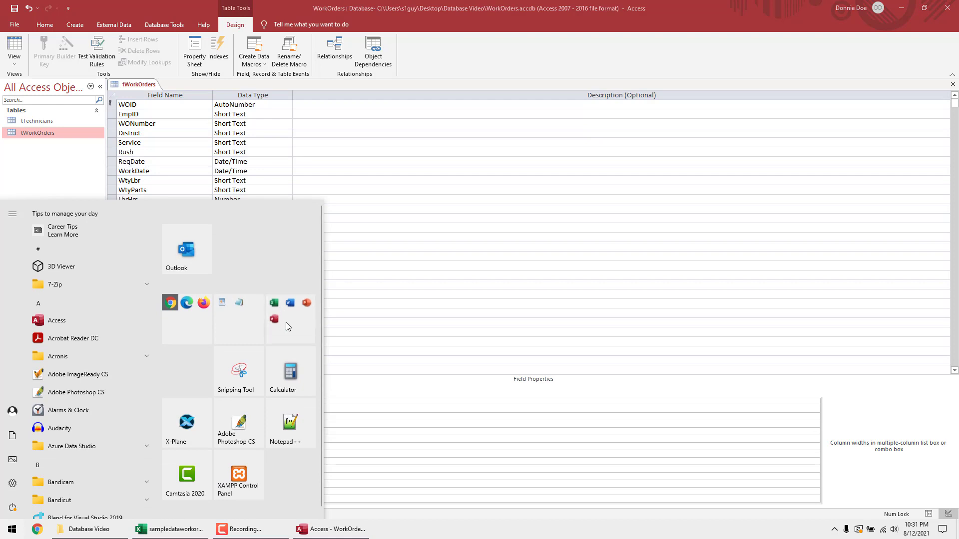
{"action": "left_click", "coordinate": [286, 323]}
{"action": "right_click", "coordinate": [184, 450]}
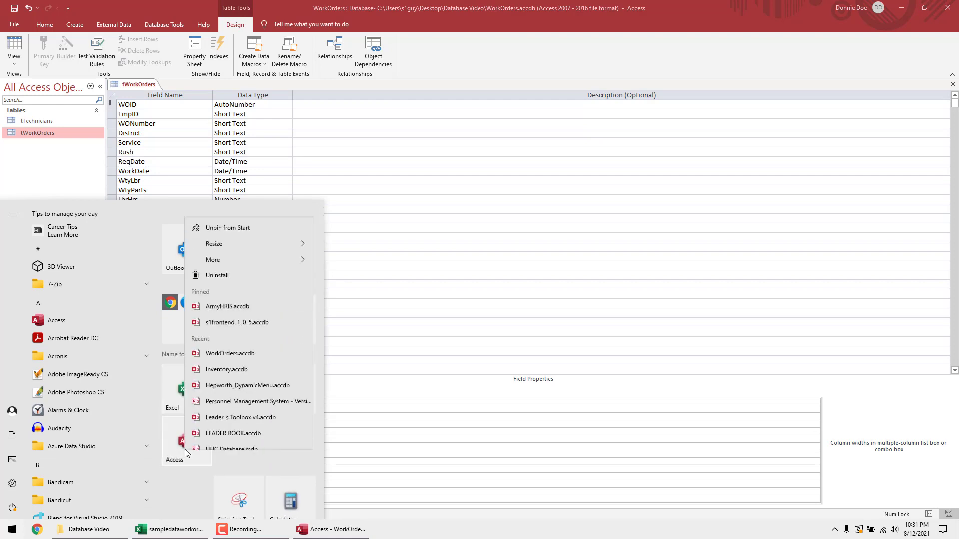
{"action": "left_click", "coordinate": [227, 298]}
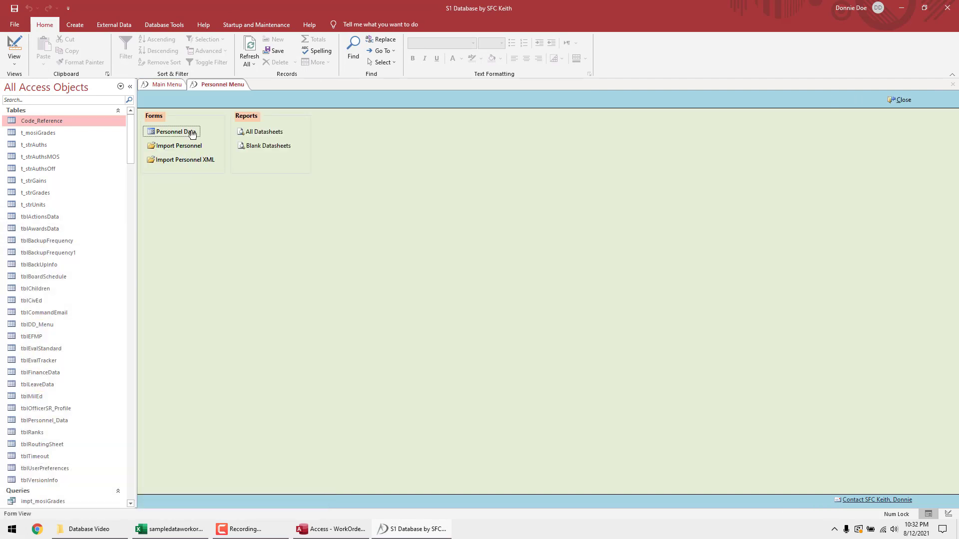
{"action": "left_click", "coordinate": [193, 133]}
{"action": "left_click", "coordinate": [259, 166]}
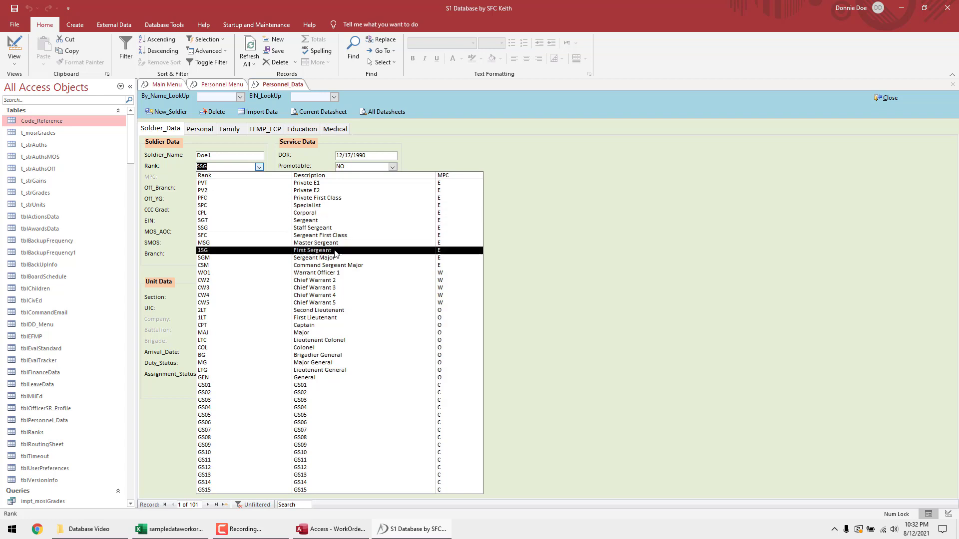
{"action": "left_click", "coordinate": [454, 238]}
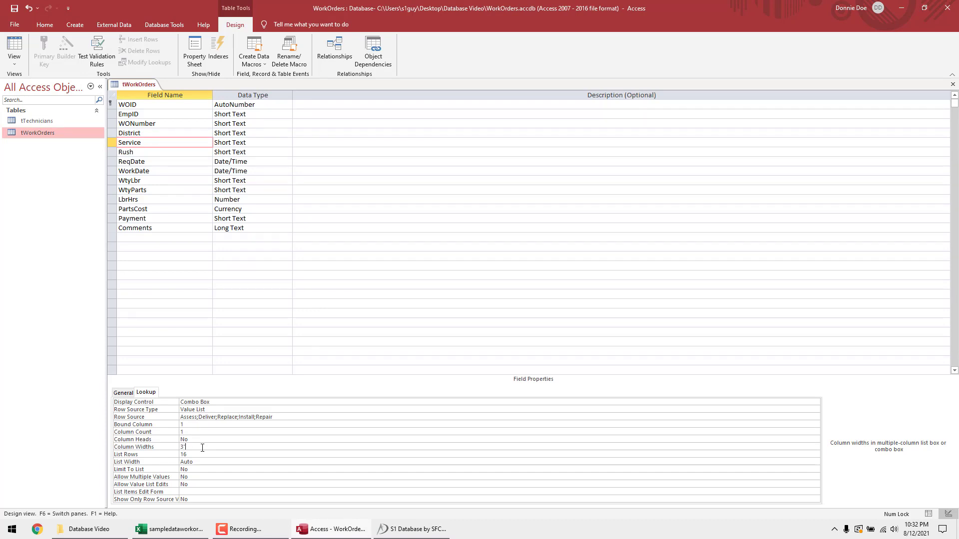
Step: Back in the WorkOrders database, finish the Service lookup's Column Widths entry as 3 inches and set List Rows to 50
{"action": "key", "text": "Return"}
{"action": "type", "text": "50"}
{"action": "key", "text": "Return"}
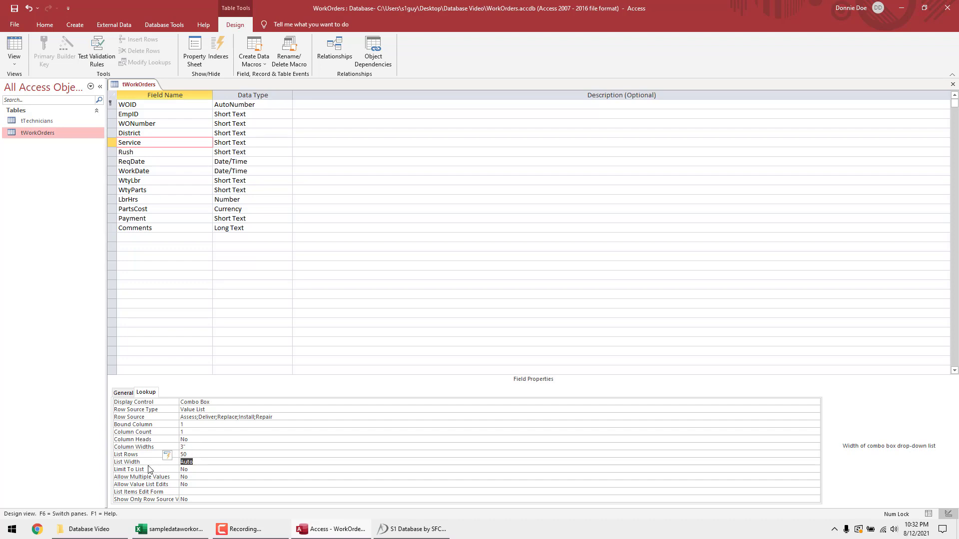
Step: Set the Service lookup's List Width to 3 inches and Limit To List to Yes
{"action": "type", "text": "3"}
{"action": "key", "text": "Return"}
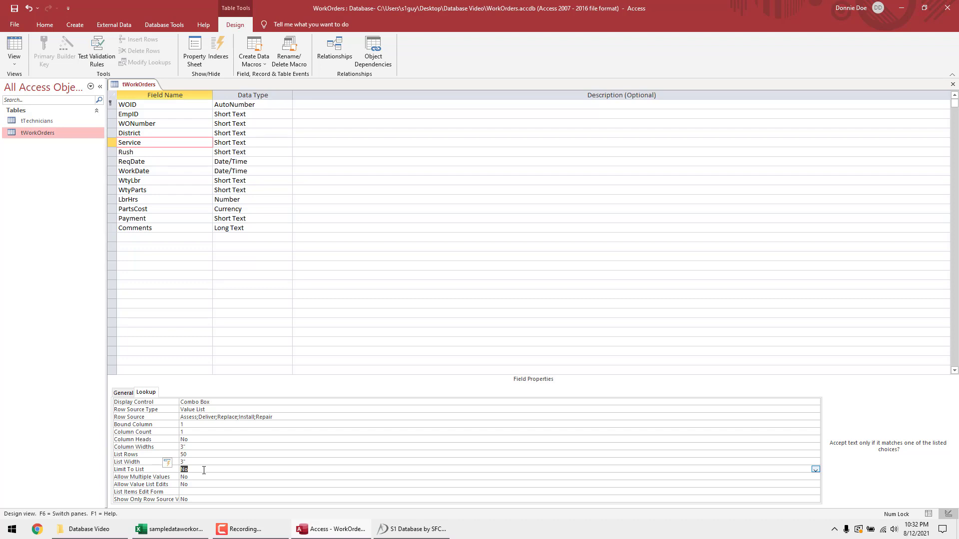
{"action": "type", "text": "y"}
{"action": "key", "text": "Return"}
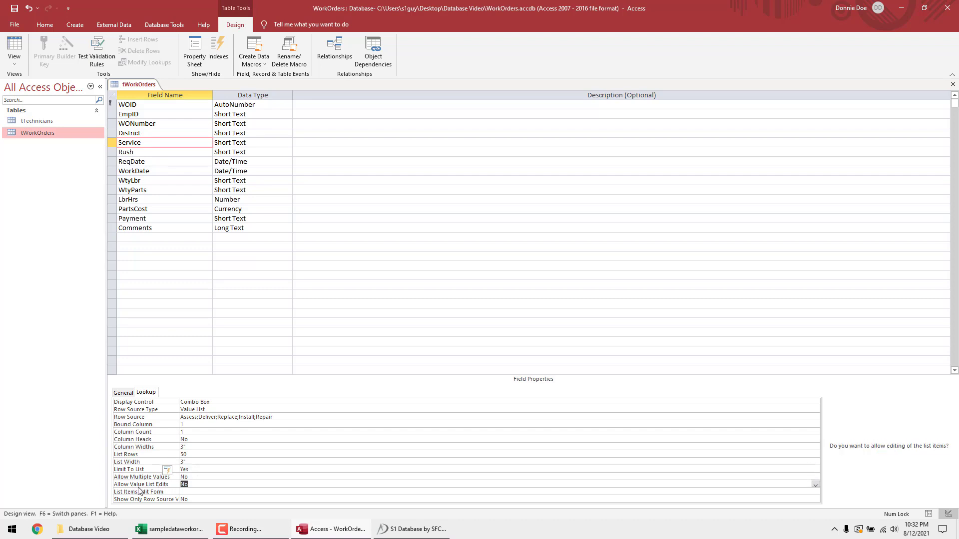
Step: Try Allow Value List Edits set to Yes, opening the item editor from the first record's Service list in Datasheet view and cancelling it
{"action": "double_click", "coordinate": [196, 484]}
{"action": "left_click", "coordinate": [14, 48]}
{"action": "left_click", "coordinate": [339, 105]}
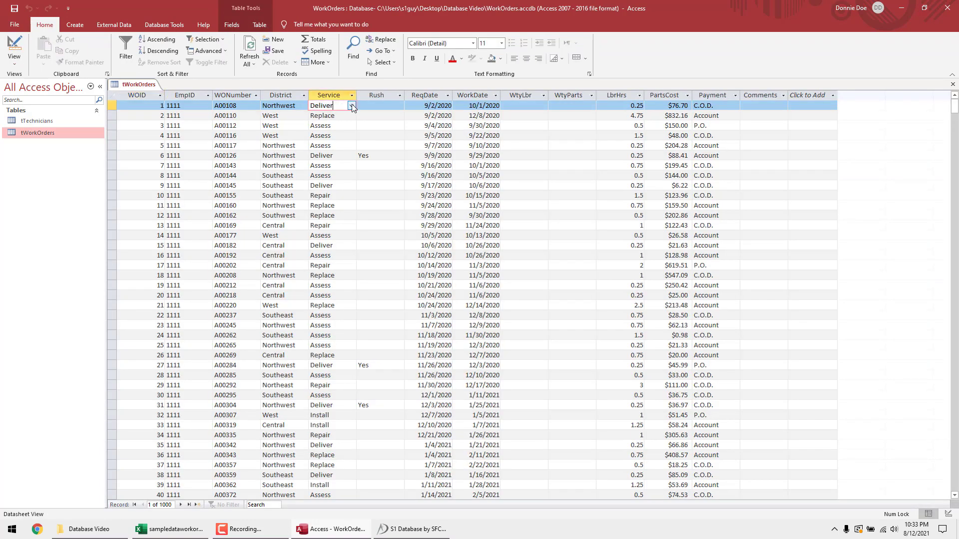
{"action": "left_click", "coordinate": [352, 105]}
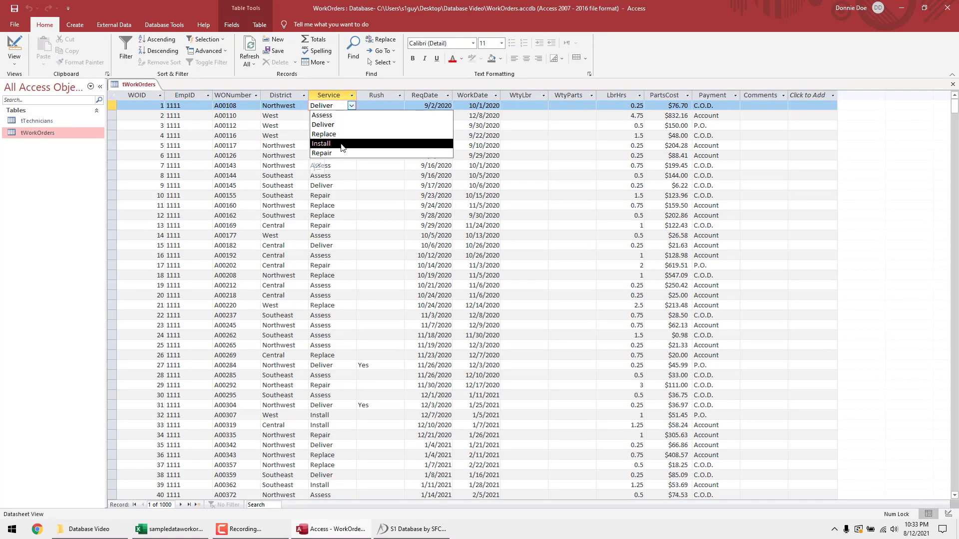
{"action": "left_click", "coordinate": [317, 167]}
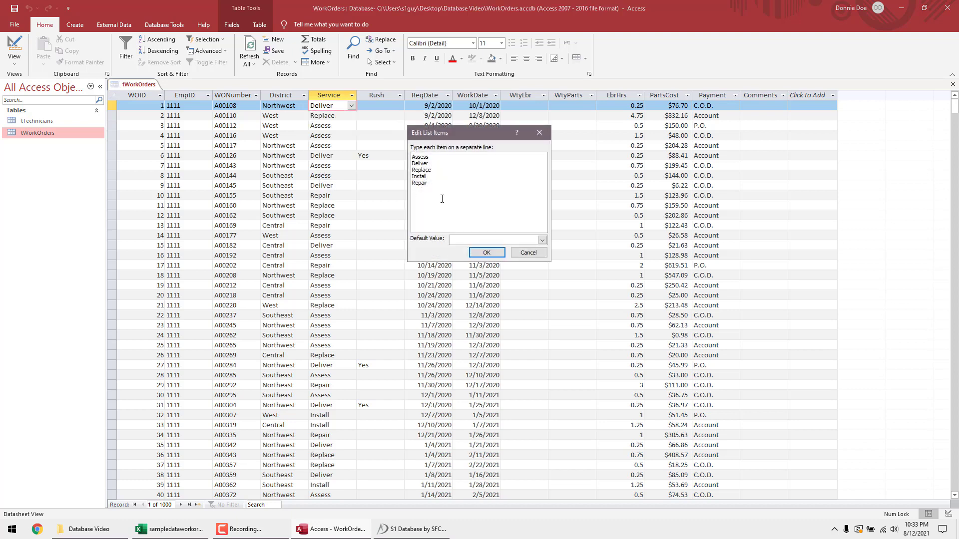
{"action": "left_click", "coordinate": [529, 252]}
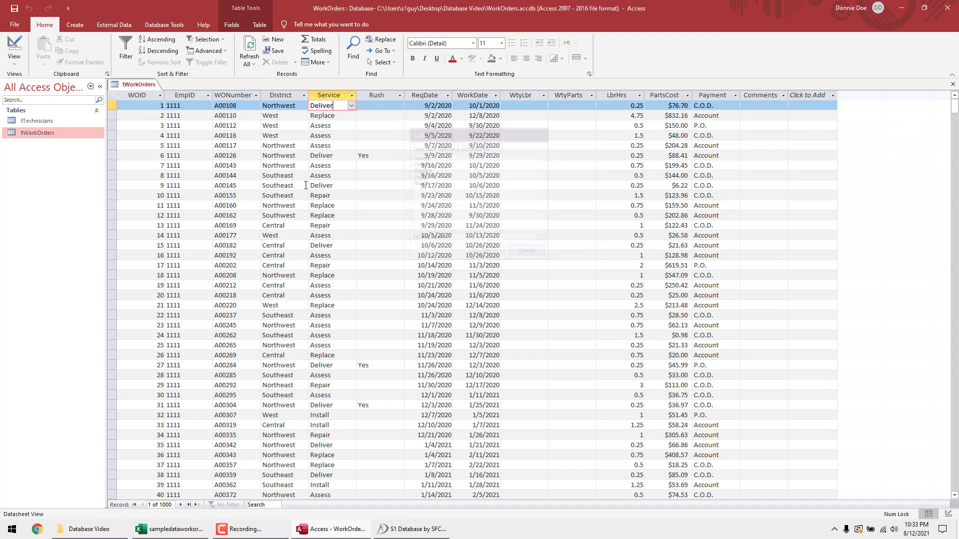
Step: Set the Service lookup's Allow Value List Edits to No and check the first record's Service drop-down list in Datasheet view
{"action": "left_click", "coordinate": [14, 50]}
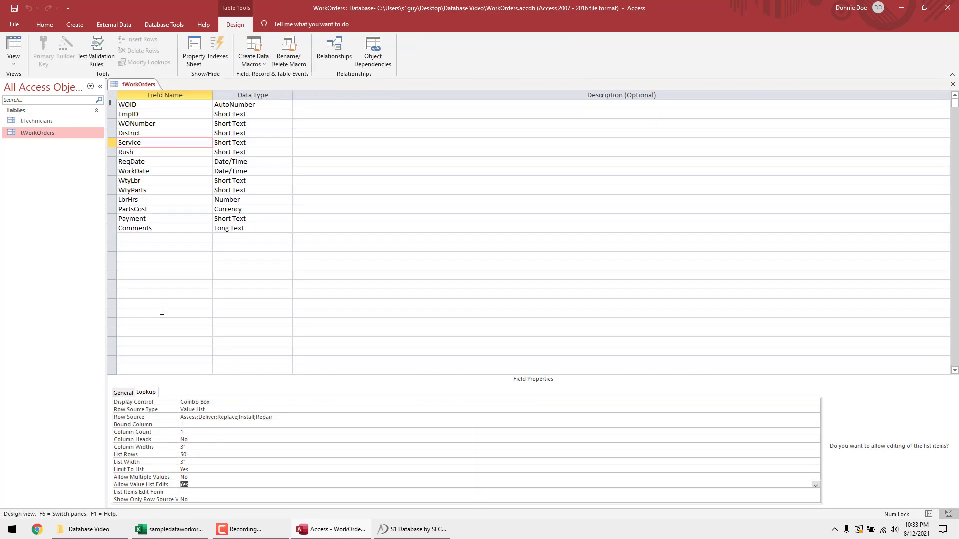
{"action": "double_click", "coordinate": [197, 486]}
{"action": "left_click", "coordinate": [14, 50]}
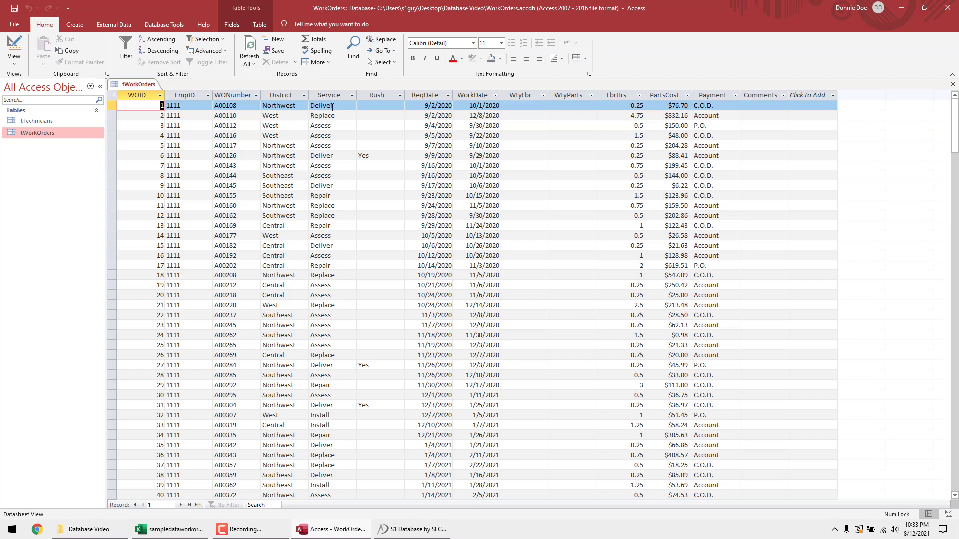
{"action": "left_click", "coordinate": [331, 107]}
{"action": "left_click", "coordinate": [351, 105]}
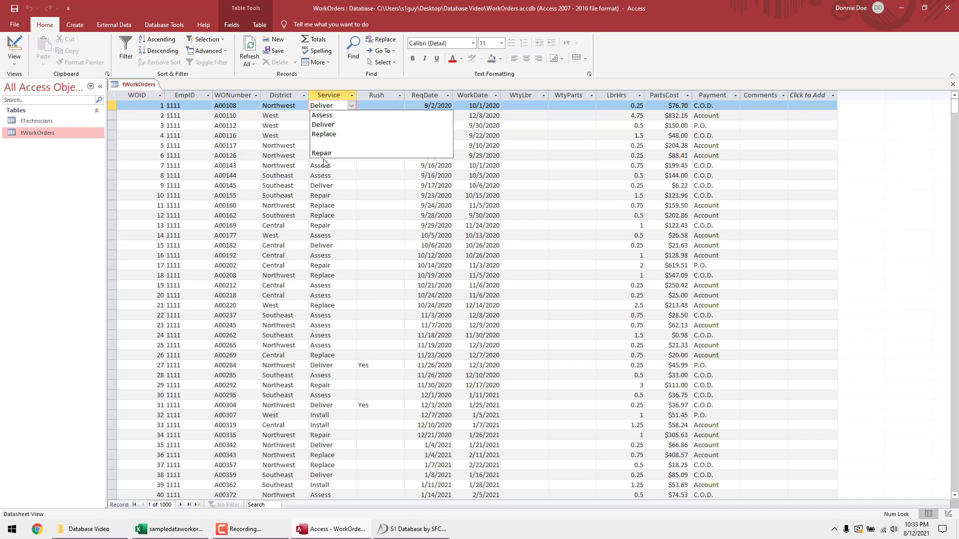
{"action": "left_click", "coordinate": [285, 125]}
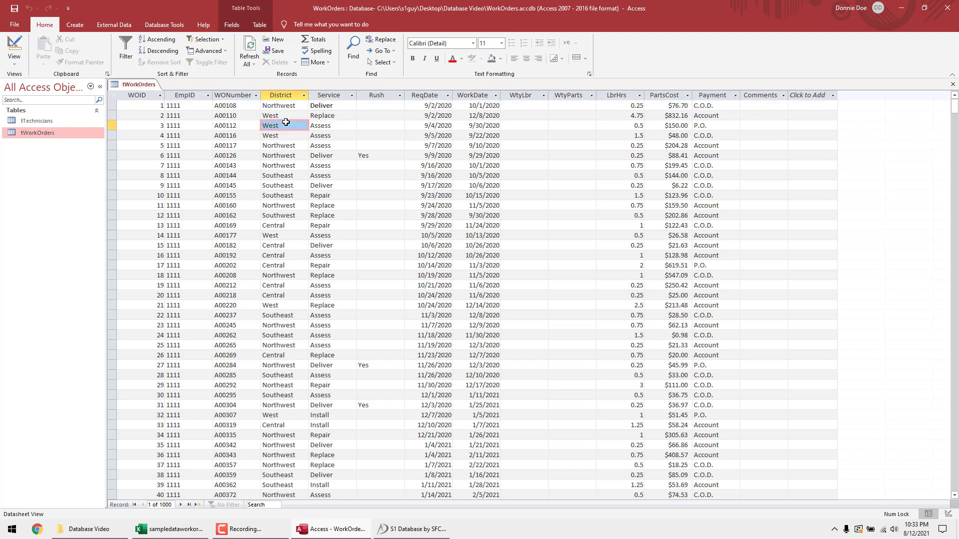
Step: Compare the first record's District, Service and Rush cells with WtyLbr and its drop-down list to see which fields offer choices
{"action": "left_click", "coordinate": [329, 106]}
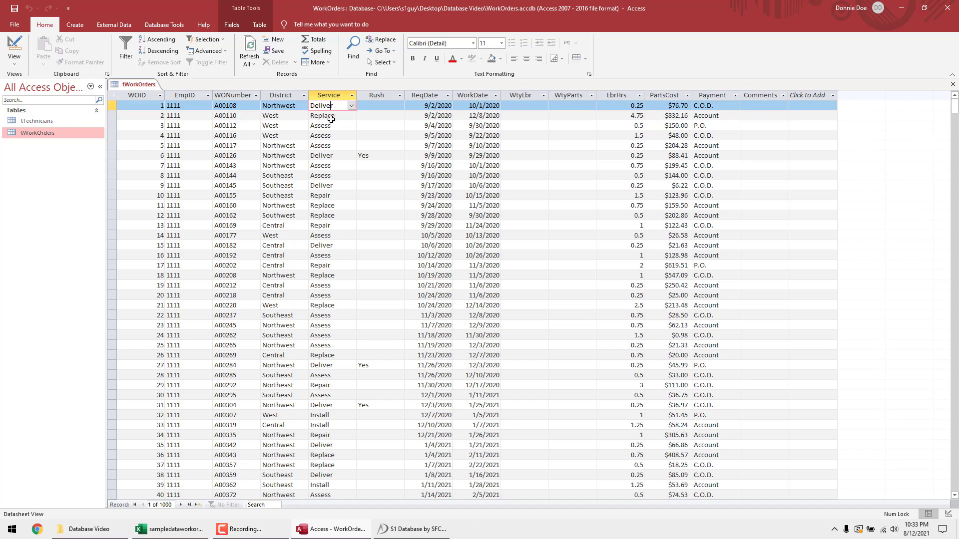
{"action": "left_click", "coordinate": [294, 104]}
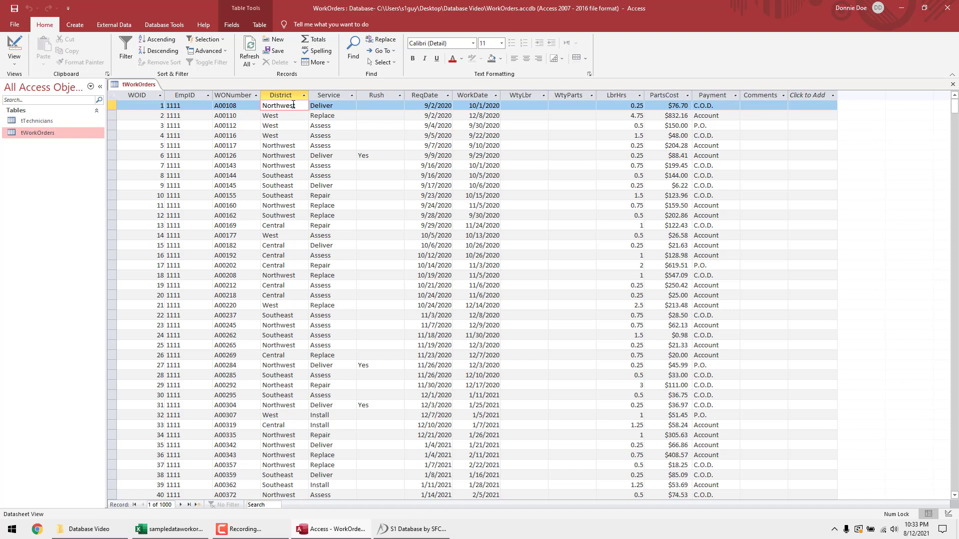
{"action": "left_click", "coordinate": [397, 105]}
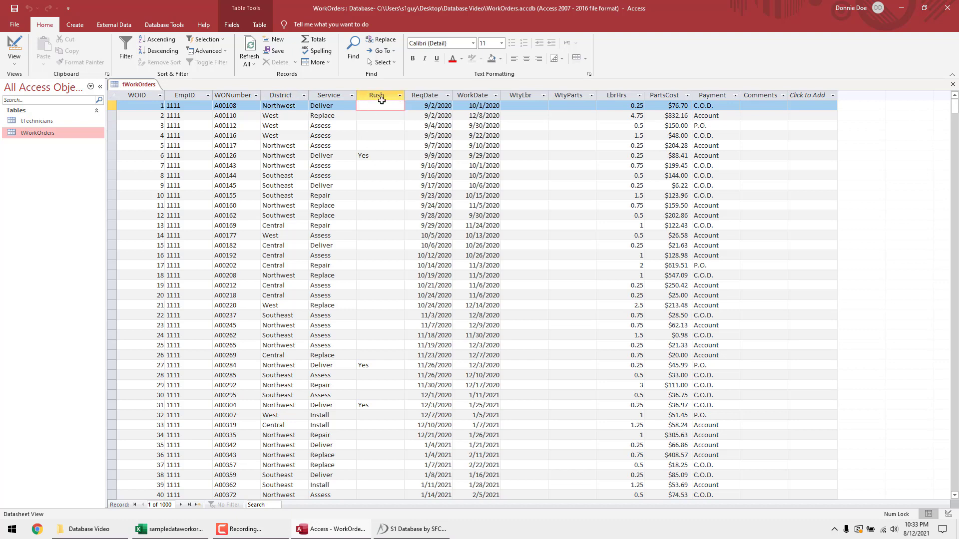
{"action": "left_click", "coordinate": [544, 106]}
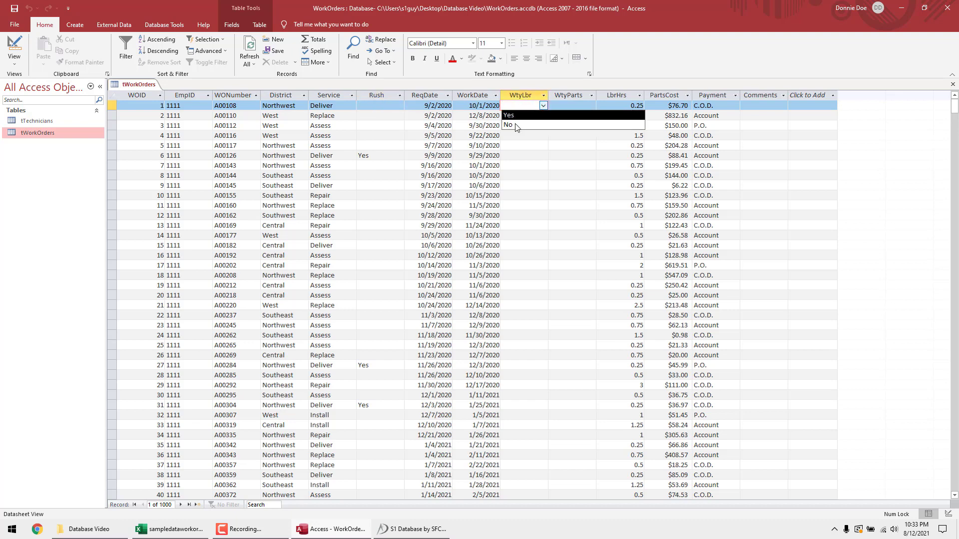
{"action": "left_click", "coordinate": [379, 104]}
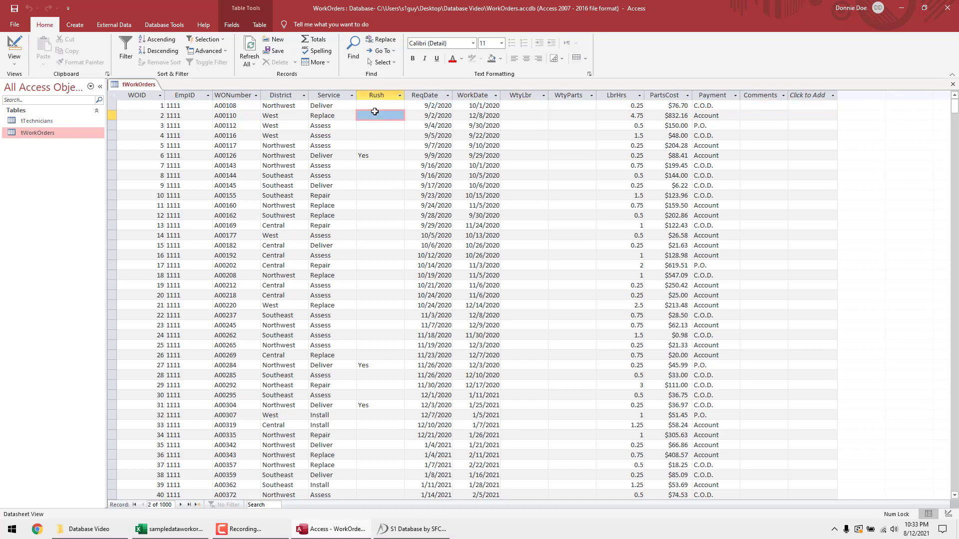
{"action": "left_click", "coordinate": [522, 104]}
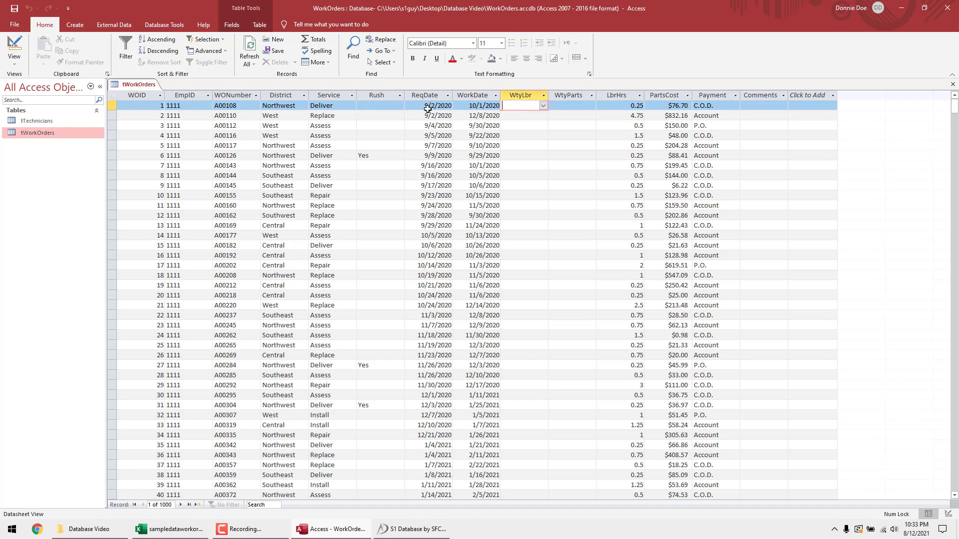
{"action": "left_click", "coordinate": [387, 104]}
{"action": "left_click", "coordinate": [525, 106]}
{"action": "left_click", "coordinate": [543, 106]}
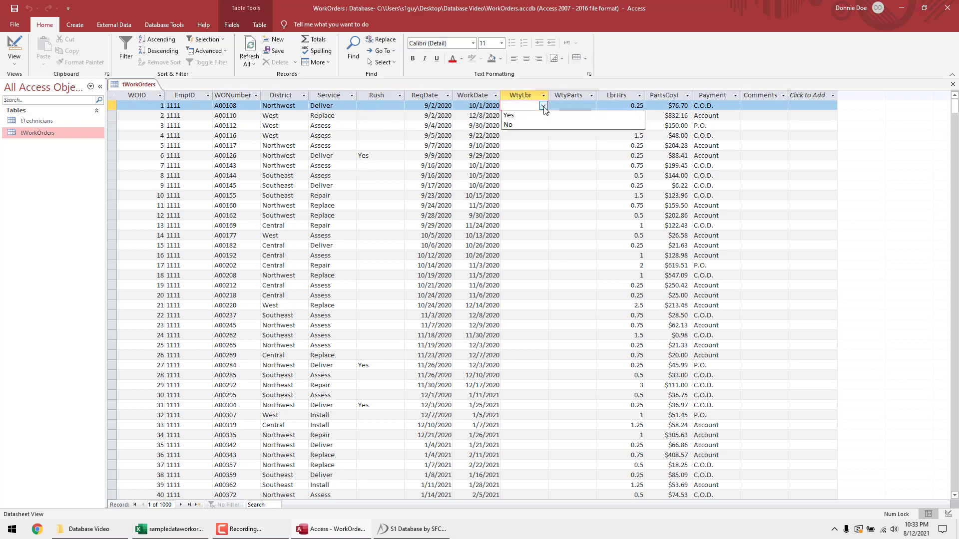
{"action": "left_click", "coordinate": [544, 106]}
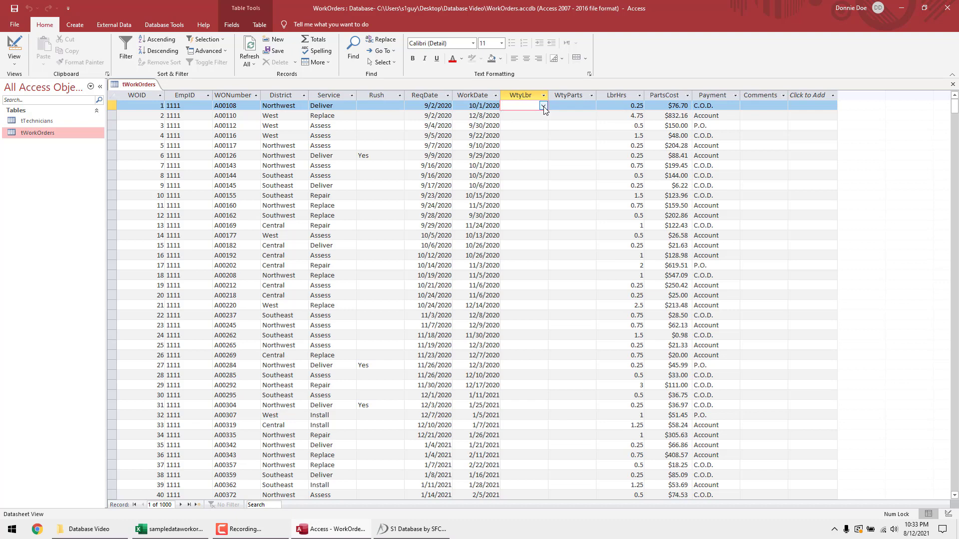
Step: Check the first record's other cells for drop-down lists, from District through WtyParts to Payment, and close the tWorkOrders table
{"action": "left_click", "coordinate": [281, 106]}
{"action": "left_click", "coordinate": [326, 105]}
{"action": "left_click", "coordinate": [380, 107]}
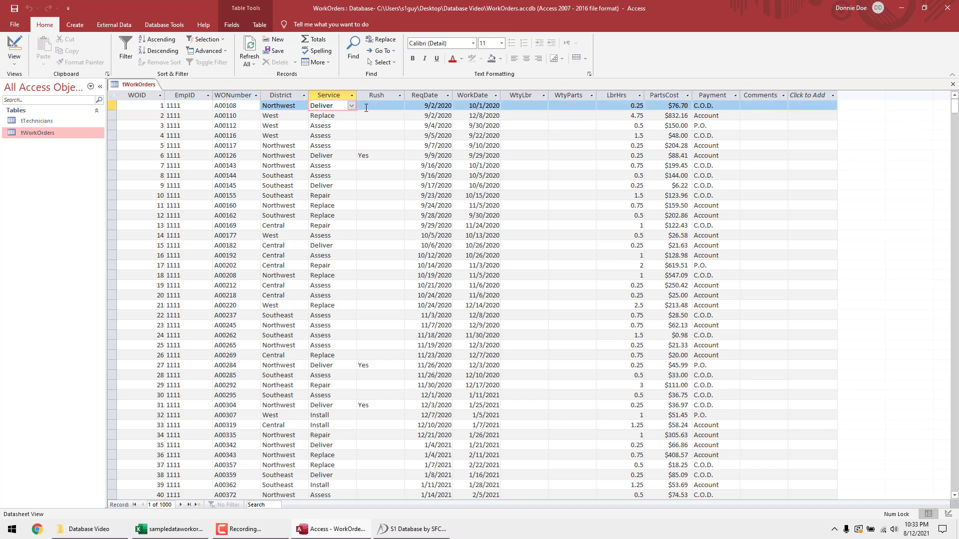
{"action": "left_click", "coordinate": [591, 105]}
{"action": "left_click", "coordinate": [591, 106]}
{"action": "left_click", "coordinate": [631, 106]}
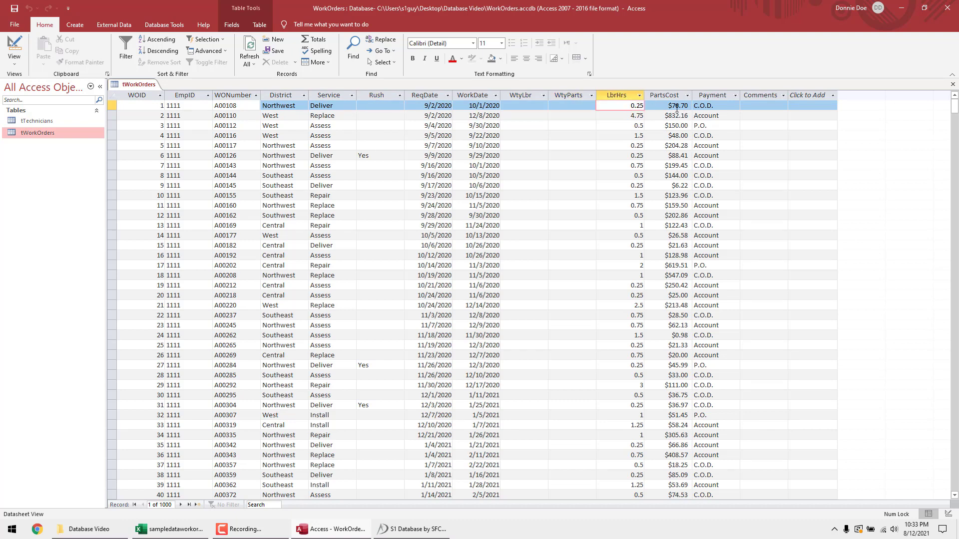
{"action": "left_click", "coordinate": [677, 107]}
{"action": "left_click", "coordinate": [706, 106]}
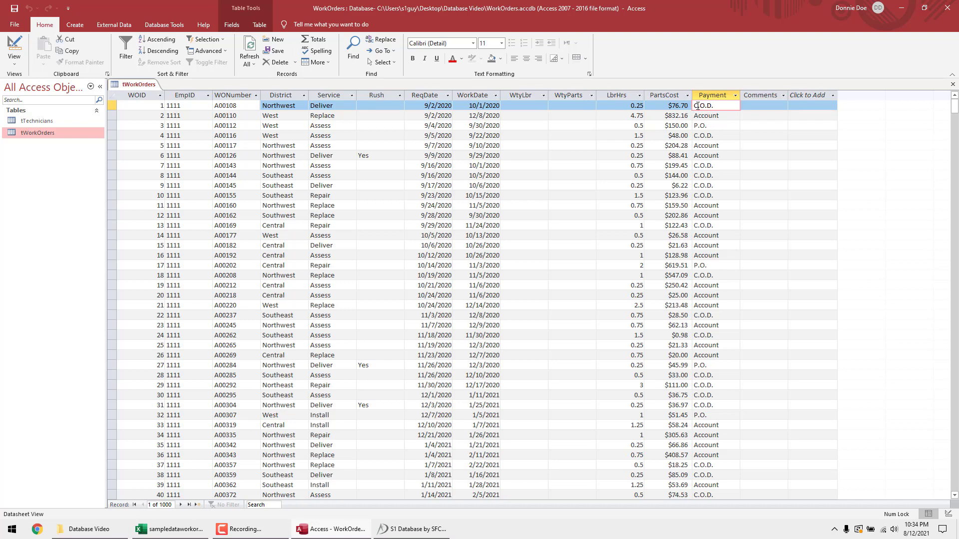
{"action": "left_click", "coordinate": [706, 106]}
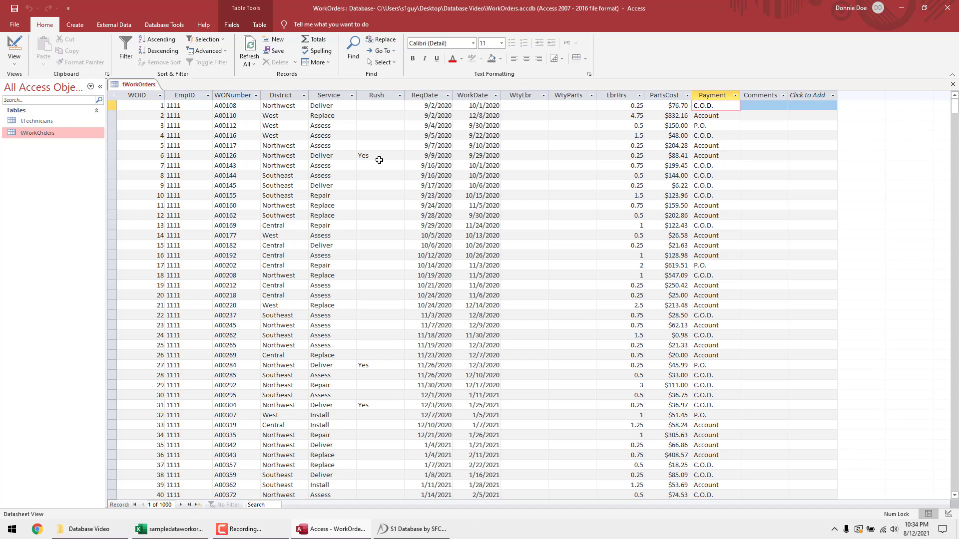
{"action": "left_click", "coordinate": [953, 88]}
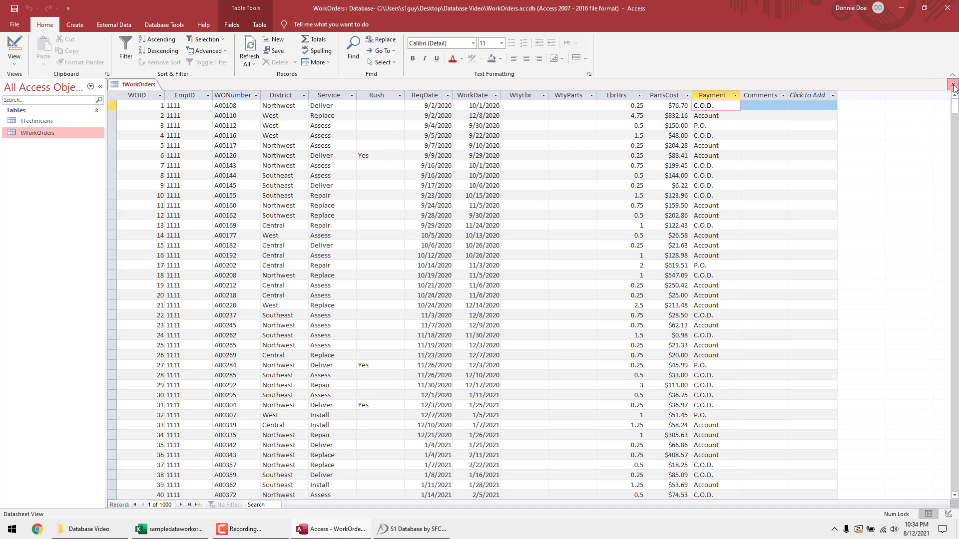